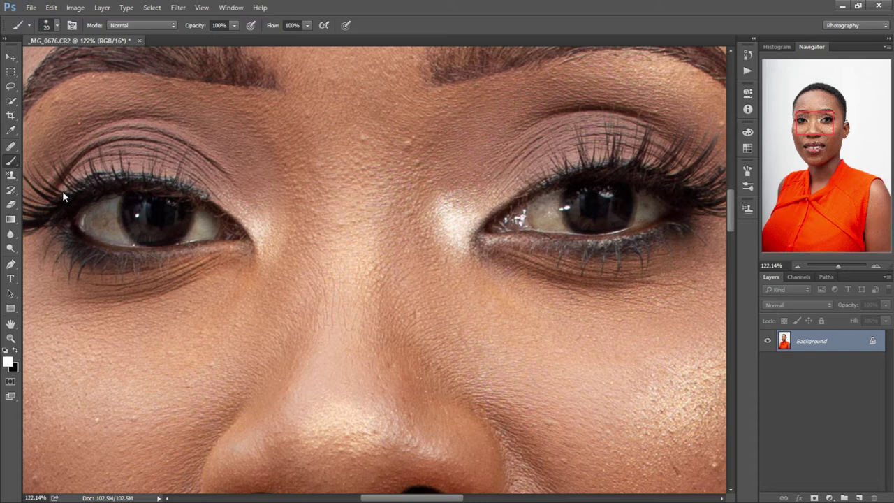
- Switch to the Content-Aware Spot Healing Brush at about 18 px, framing the brows and eyes
key(shift+b)
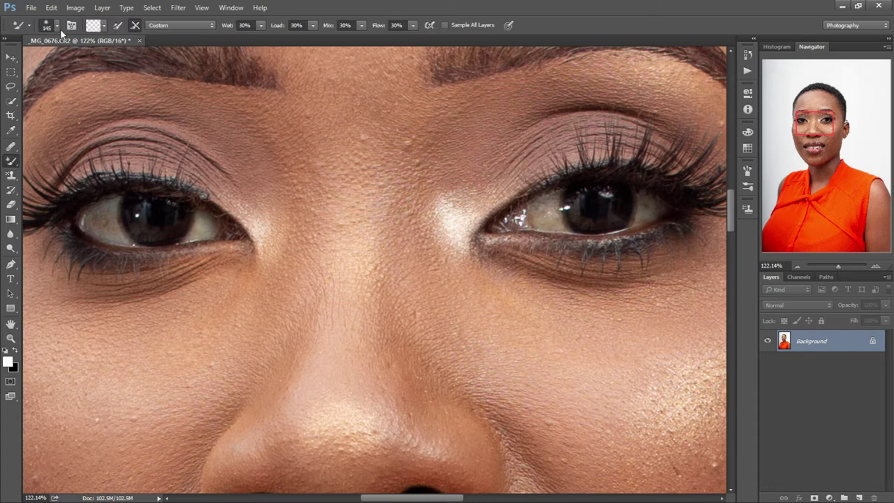
key(bracketleft)
key(bracketleft)
key(bracketleft)
mouse_move(811, 123)
mouse_down()
mouse_move(804, 123)
mouse_move(812, 117)
mouse_up()
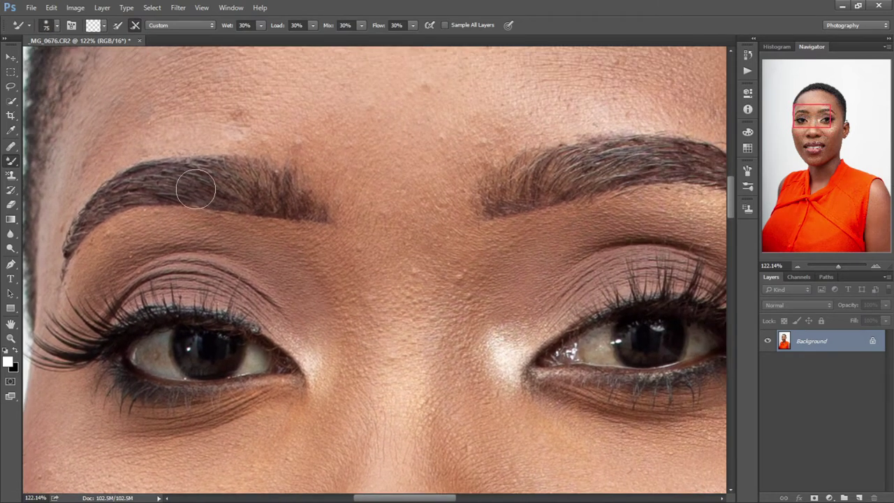
click(10, 146)
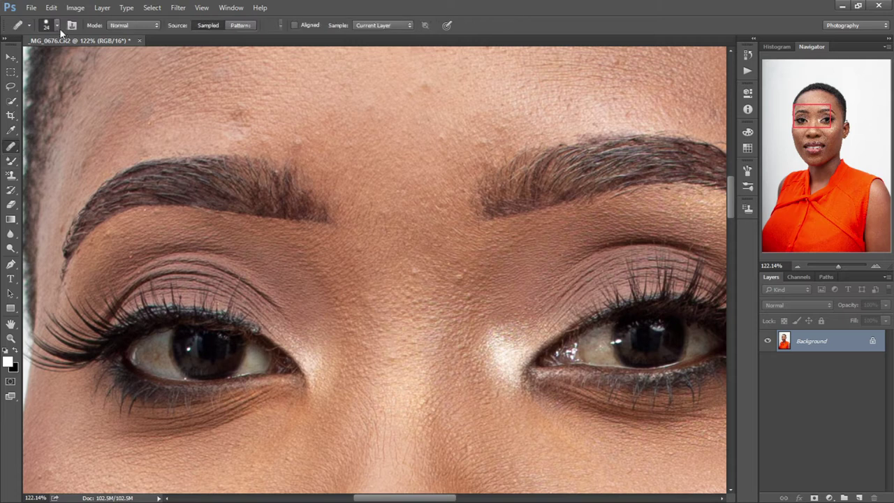
key(bracketleft)
key(shift+j)
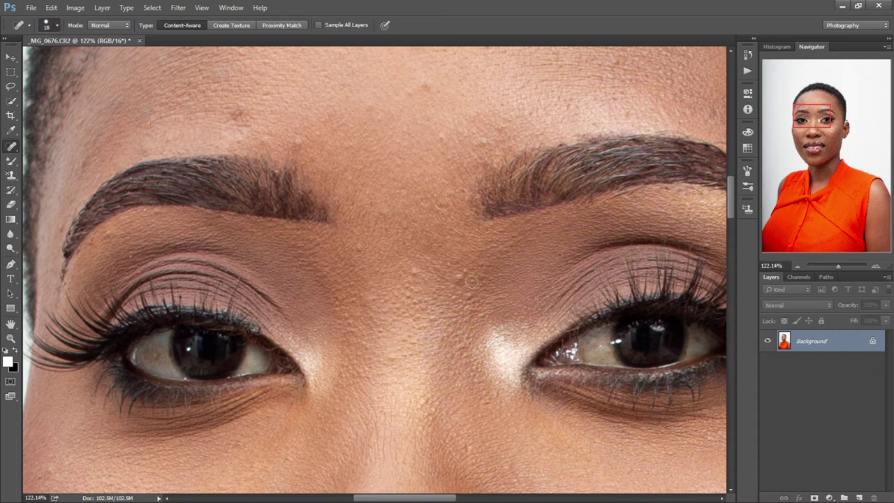
- Heal the blemishes between the brows, on the lower forehead and above the left brow
click(413, 268)
click(368, 299)
drag(815, 122, 817, 118)
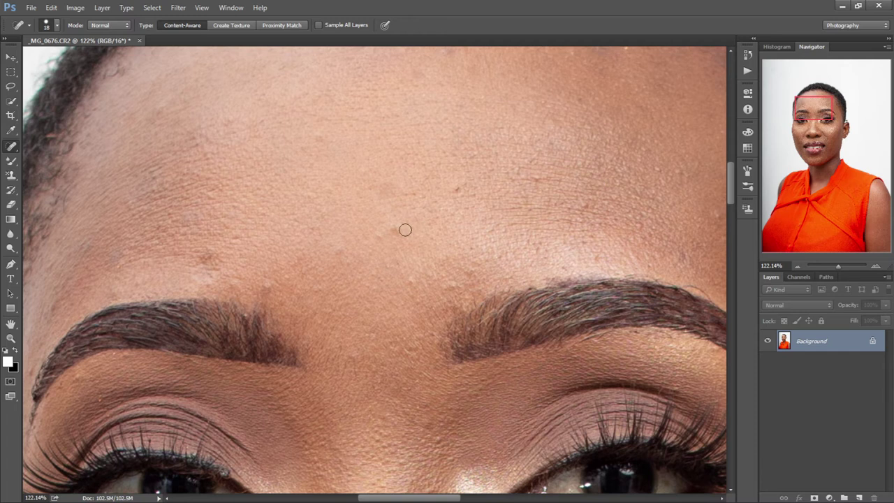
drag(404, 230, 368, 243)
click(269, 285)
drag(217, 259, 204, 276)
click(114, 291)
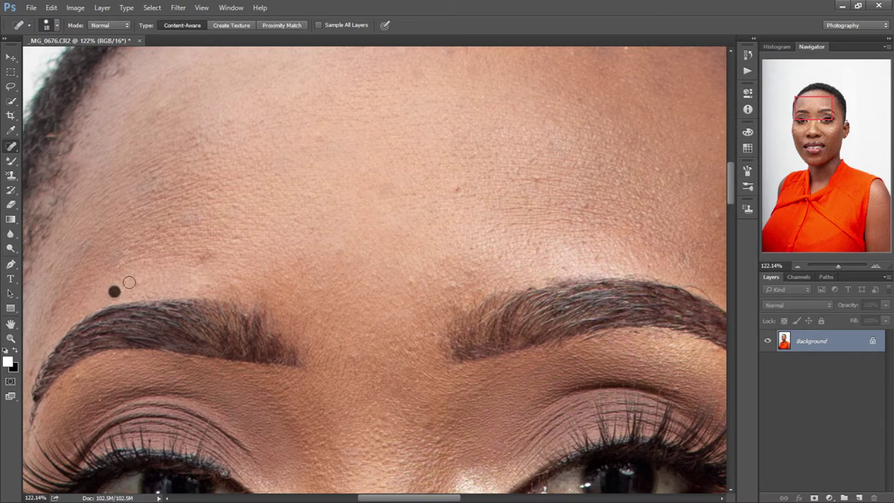
- Heal the spots on the upper forehead near the hairline
drag(824, 106, 830, 103)
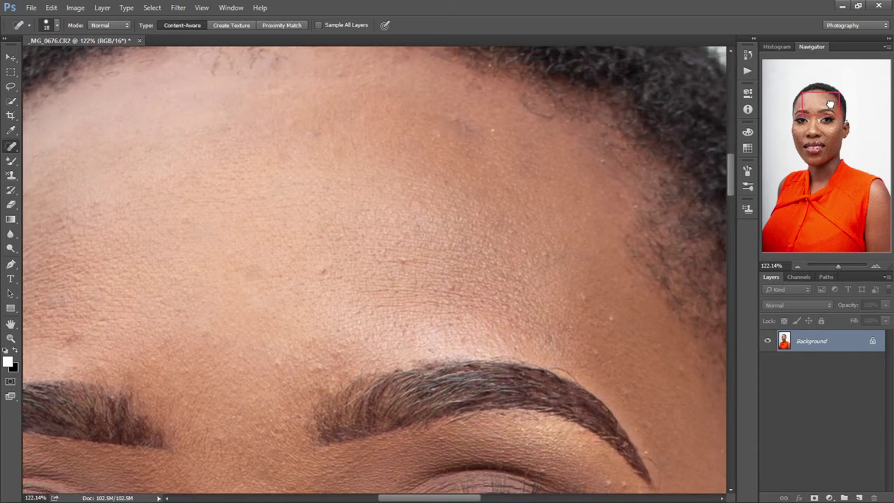
click(453, 122)
click(439, 137)
click(609, 317)
click(602, 161)
click(549, 255)
- Heal the remaining forehead spots, including two above the left brow
drag(819, 106, 814, 104)
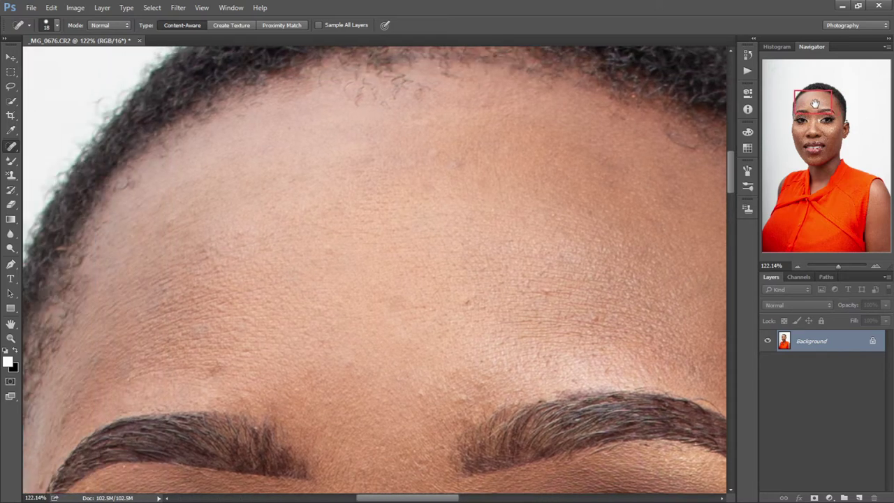
click(469, 301)
click(590, 316)
click(352, 362)
click(329, 252)
click(215, 374)
click(247, 349)
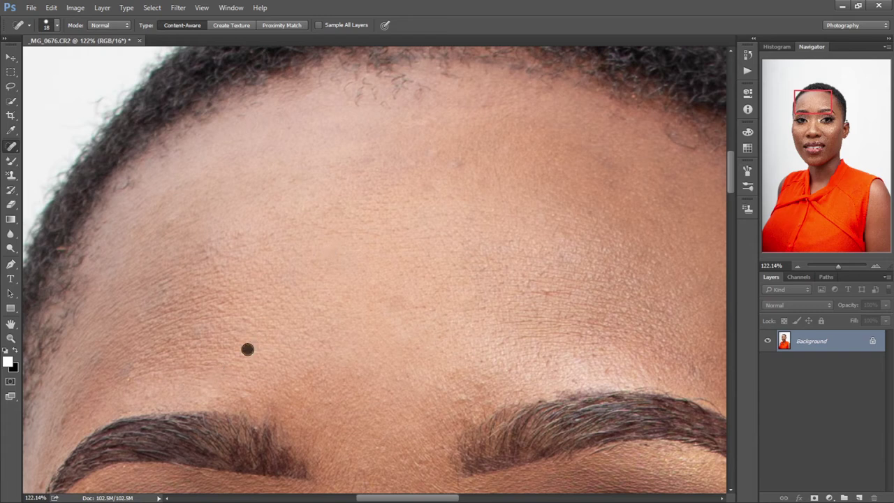
click(237, 236)
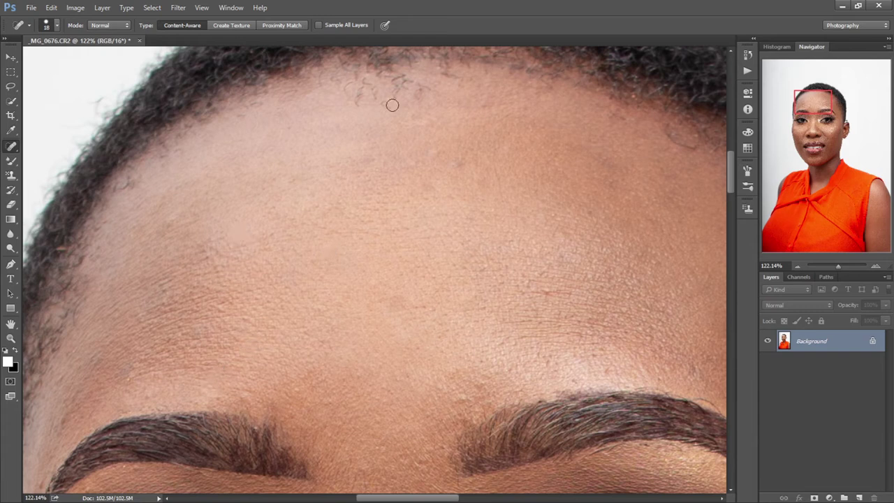
click(452, 162)
- Heal the blemishes on the left cheek and above the lip
drag(824, 106, 822, 139)
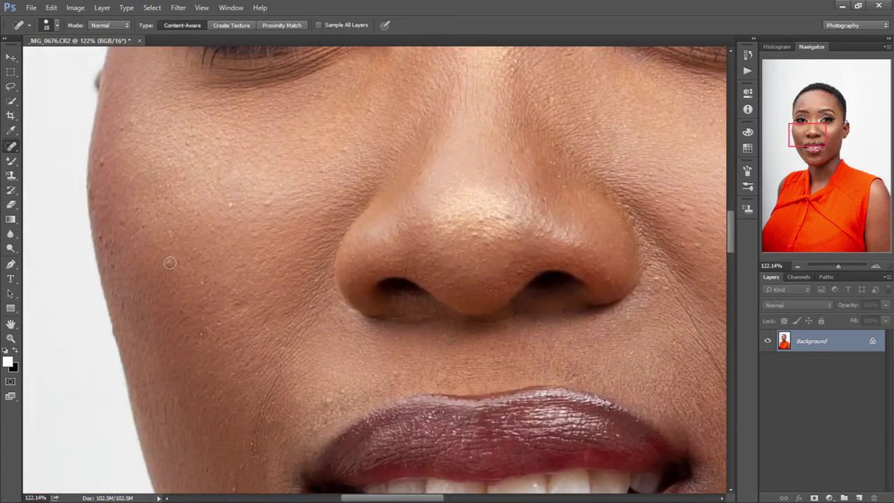
click(269, 203)
click(329, 400)
click(197, 336)
click(202, 286)
click(240, 310)
- Heal the blemishes right of the mouth and on the chin
drag(822, 124, 826, 144)
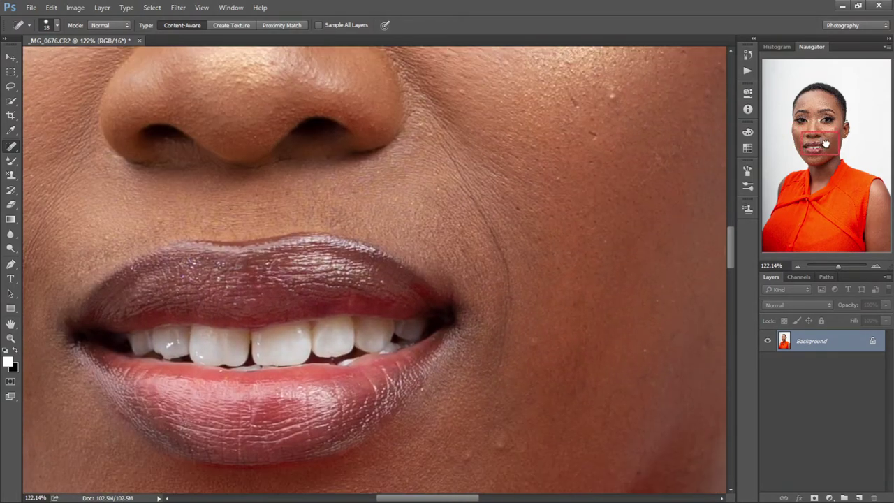
drag(815, 149, 816, 159)
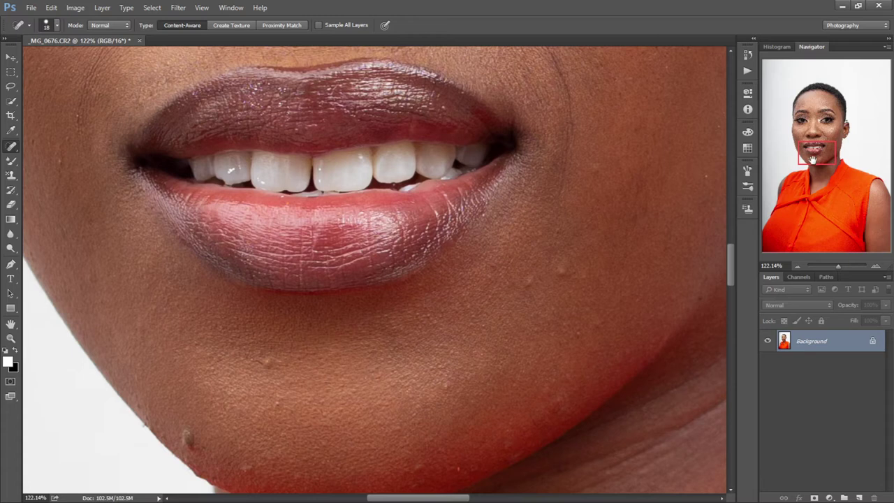
drag(567, 275, 550, 276)
click(525, 277)
drag(826, 157, 822, 164)
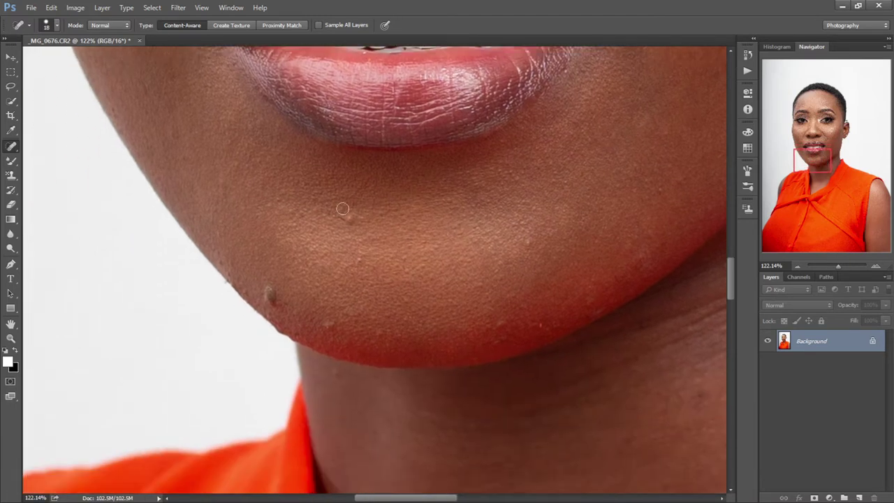
click(528, 244)
- Heal the spots around the chin and on the cheek beside the nose
click(221, 257)
click(174, 137)
drag(810, 159, 820, 134)
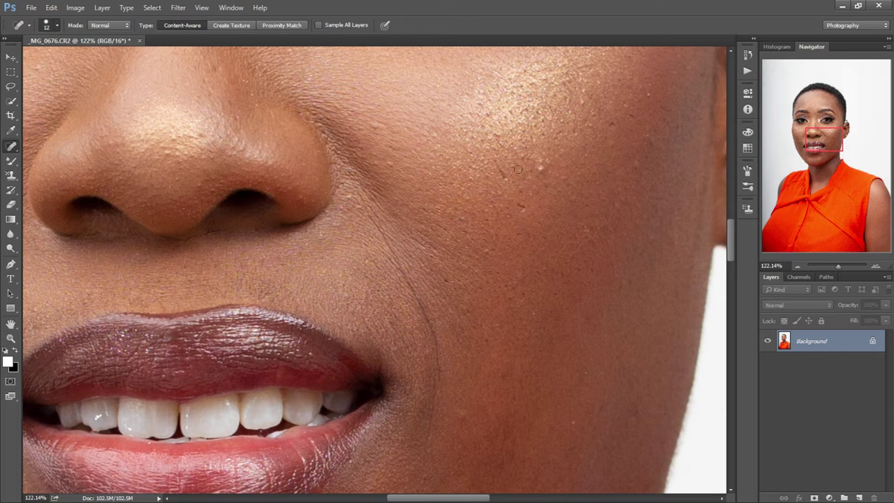
drag(492, 165, 512, 183)
drag(637, 159, 627, 172)
- Heal the dark spots above the brow, on the cheek and beside the nose
drag(821, 139, 827, 122)
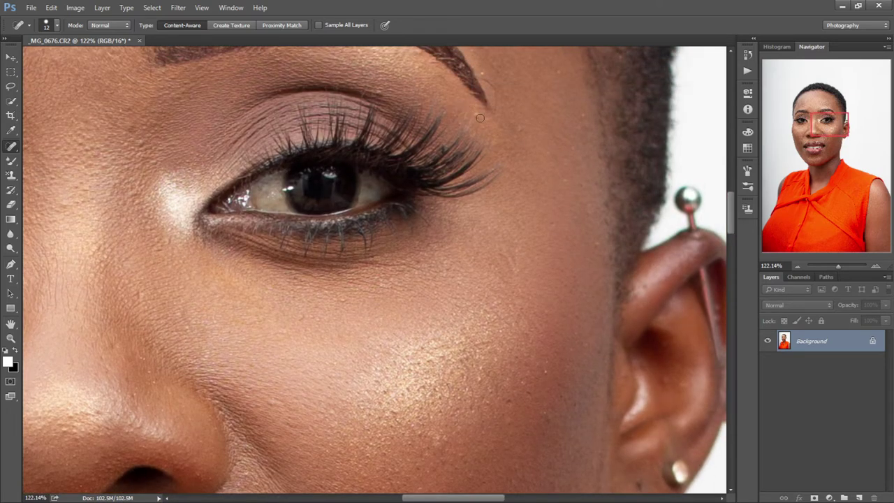
drag(840, 123, 830, 112)
click(598, 180)
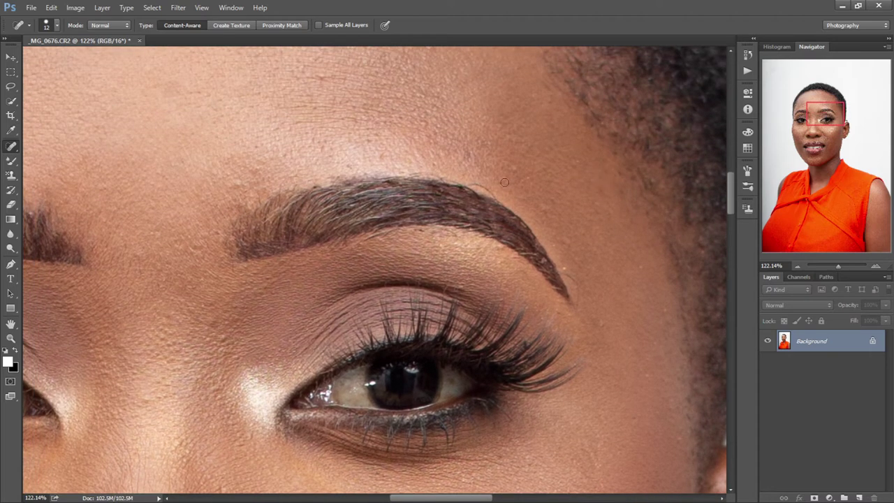
click(511, 168)
drag(800, 117, 815, 132)
click(196, 308)
click(622, 285)
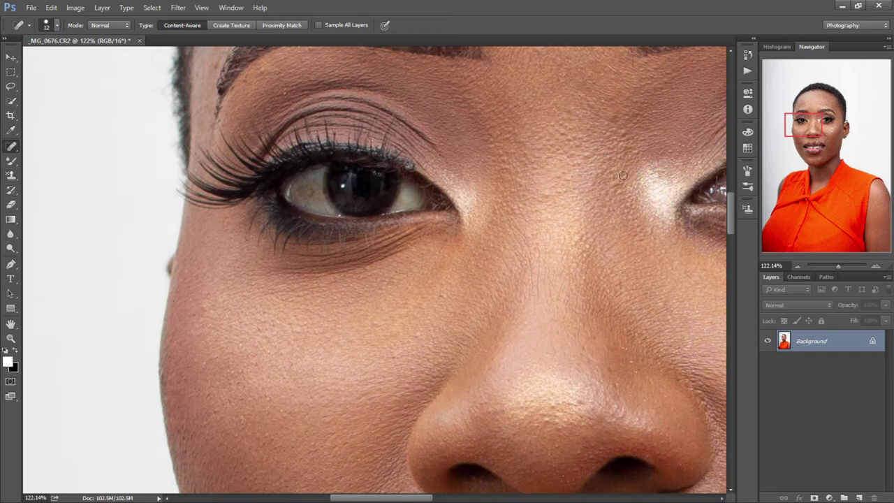
click(631, 361)
click(622, 289)
- Heal two more forehead spots, then zoom out to view the whole portrait
drag(801, 127, 801, 104)
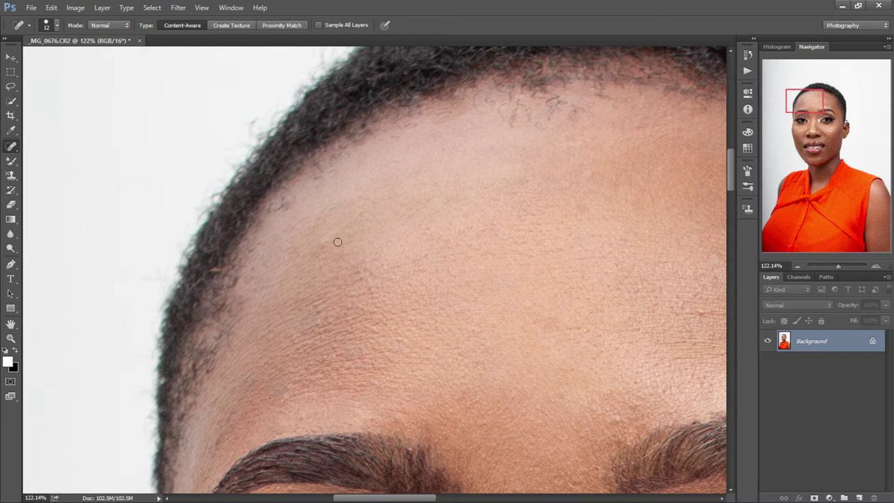
drag(365, 260, 370, 271)
click(325, 315)
mouse_move(815, 105)
mouse_down()
mouse_move(834, 144)
mouse_move(815, 162)
mouse_up()
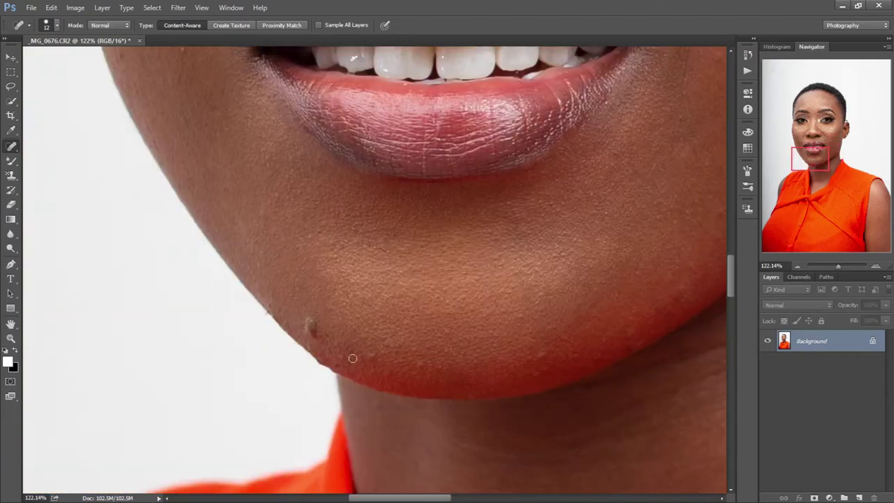
mouse_move(824, 166)
mouse_down()
mouse_move(832, 186)
mouse_move(822, 103)
mouse_up()
drag(838, 264, 832, 265)
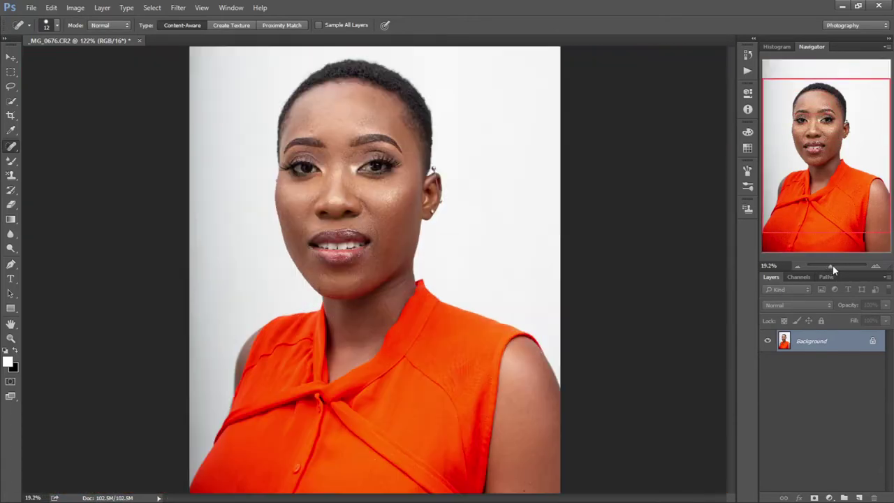
- At 33% zoom, duplicate the photo layer and start renaming the copy 'High frequency'
click(835, 137)
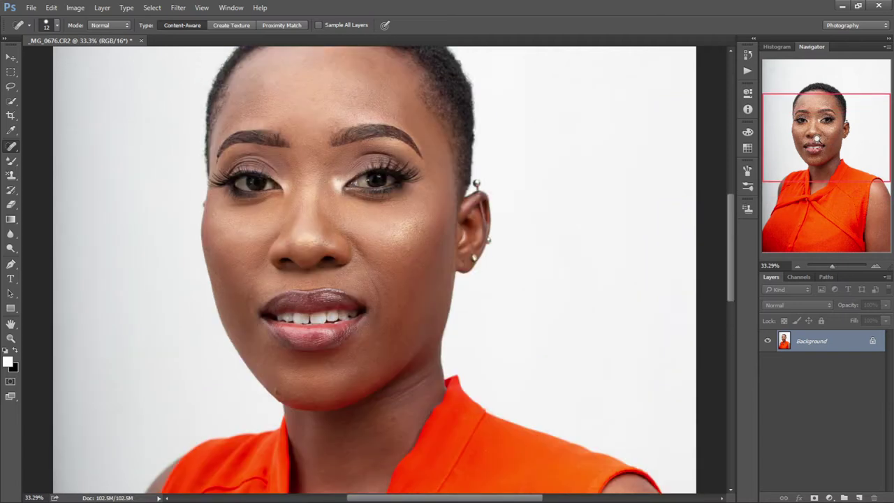
key(ctrl+j)
key(ctrl+j)
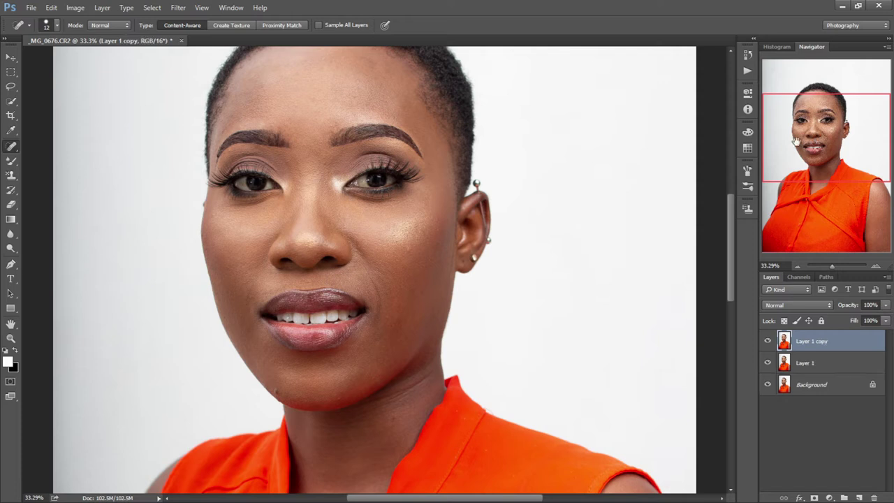
double_click(817, 342)
key(BackSpace)
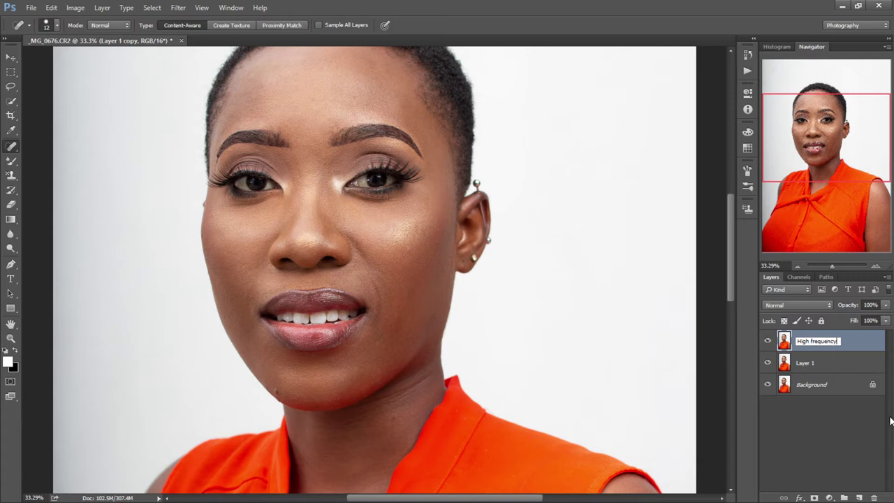
- Confirm the 'High frequency' name and rename Layer 1 to 'Low frequency'
key(Return)
double_click(807, 363)
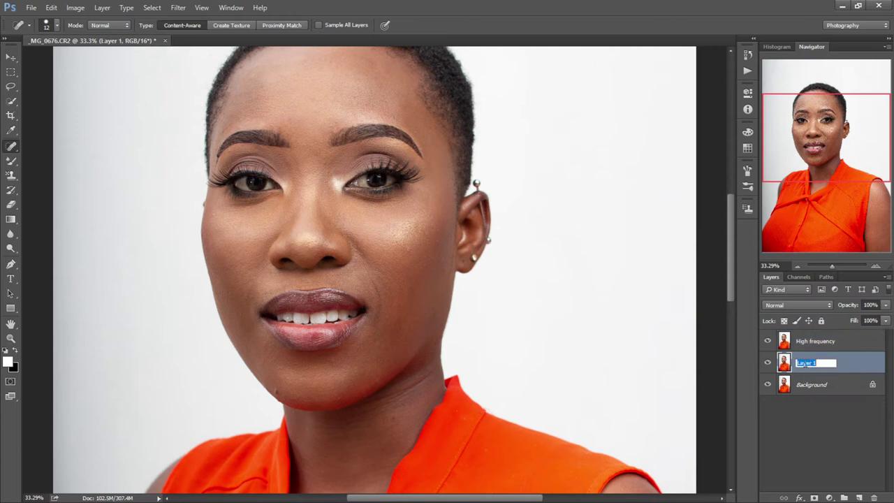
key(BackSpace)
text(Low frequency)
key(Return)
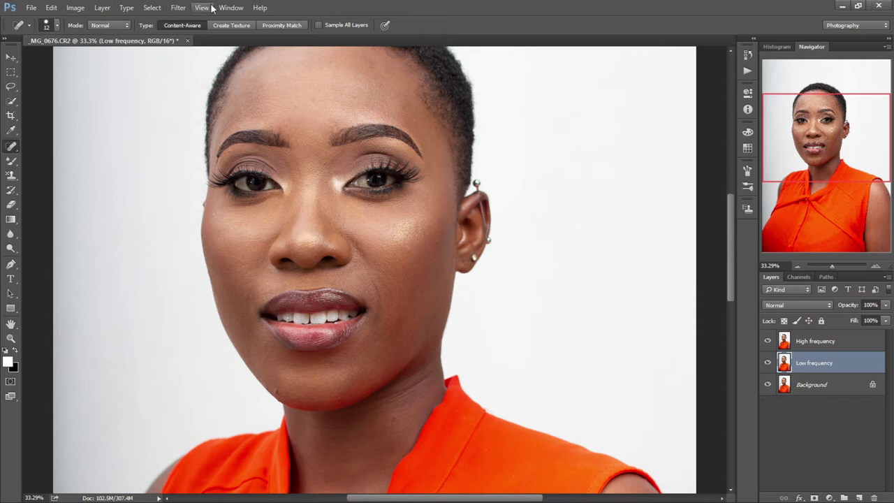
- Open the Filter menu and pan the view briefly, returning to spot healing
click(185, 13)
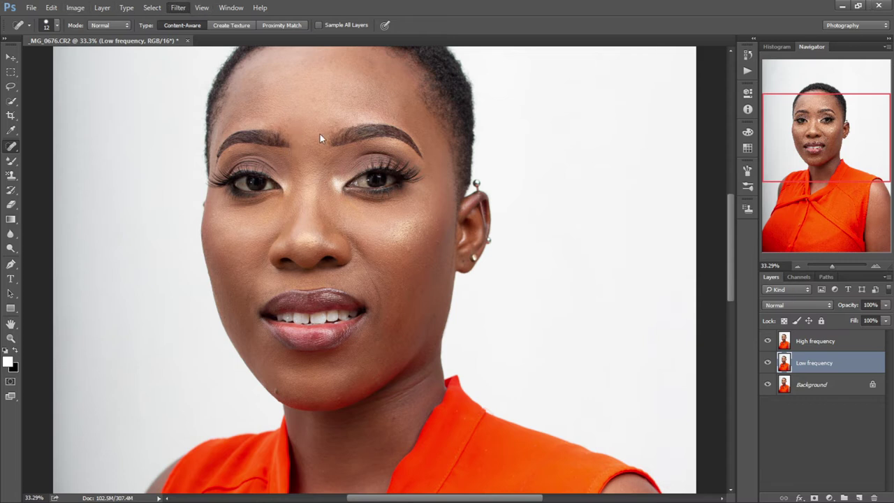
key(space)
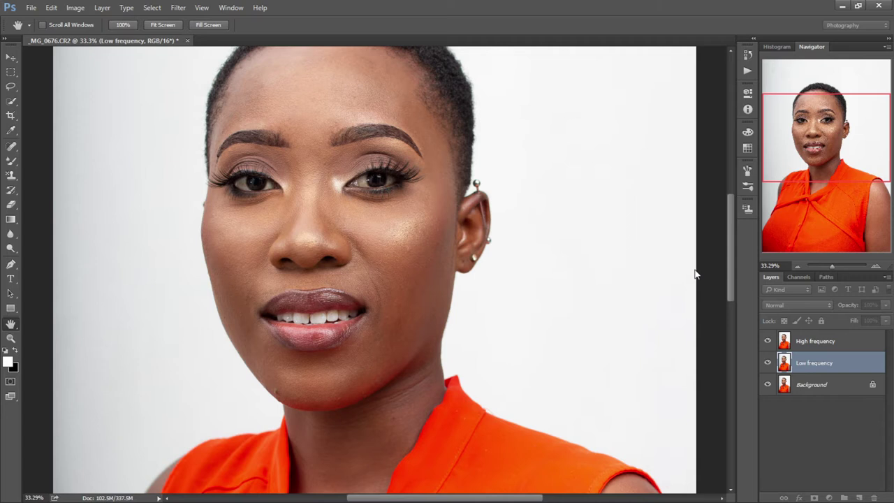
key(j)
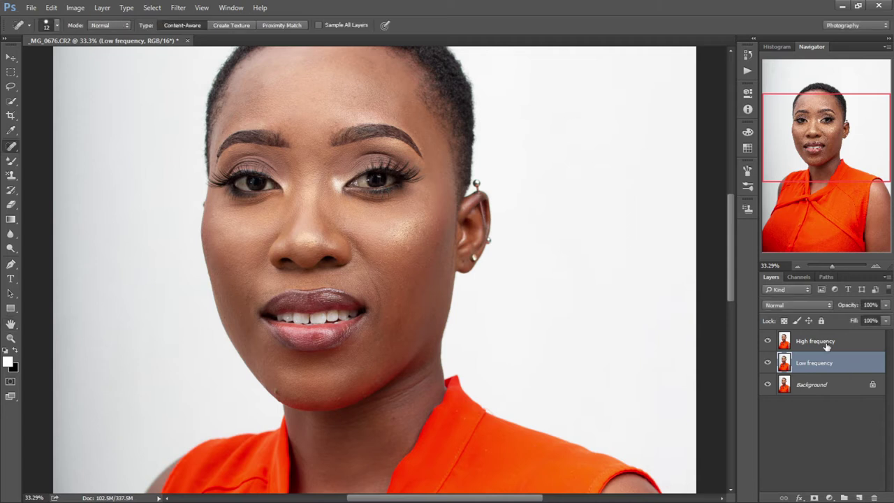
- Set the High frequency layer's blend mode to Linear Light
click(826, 342)
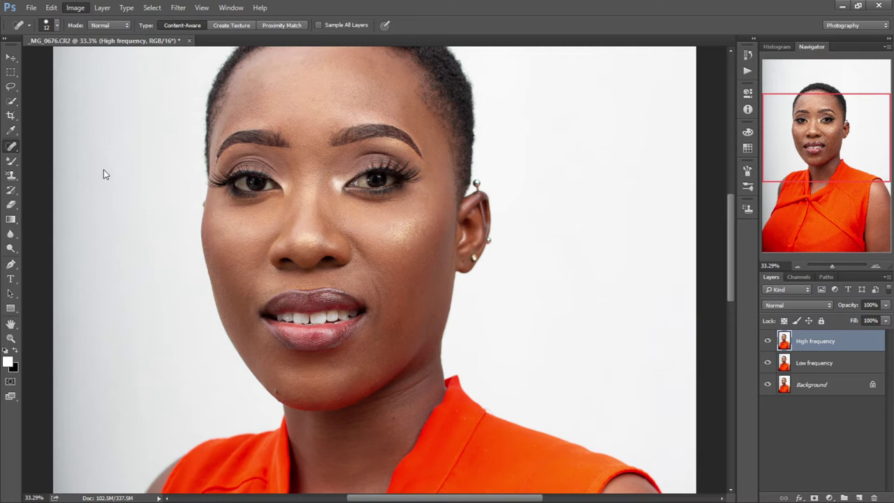
key(space)
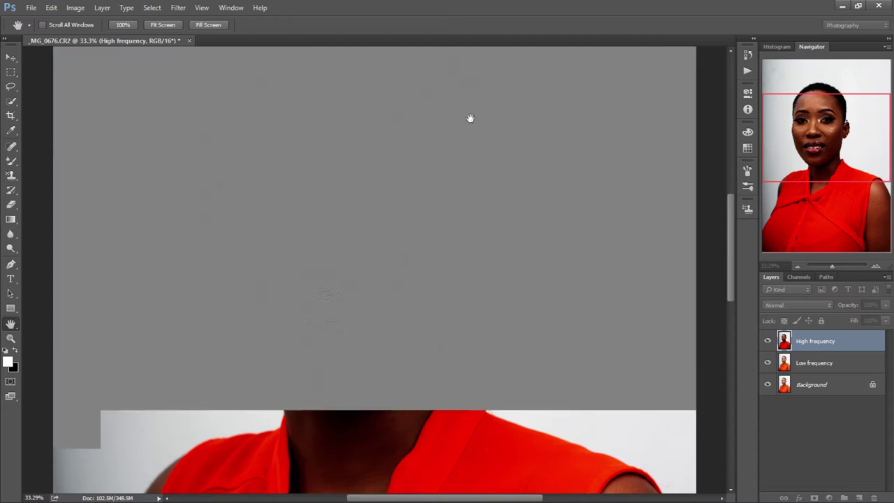
key(j)
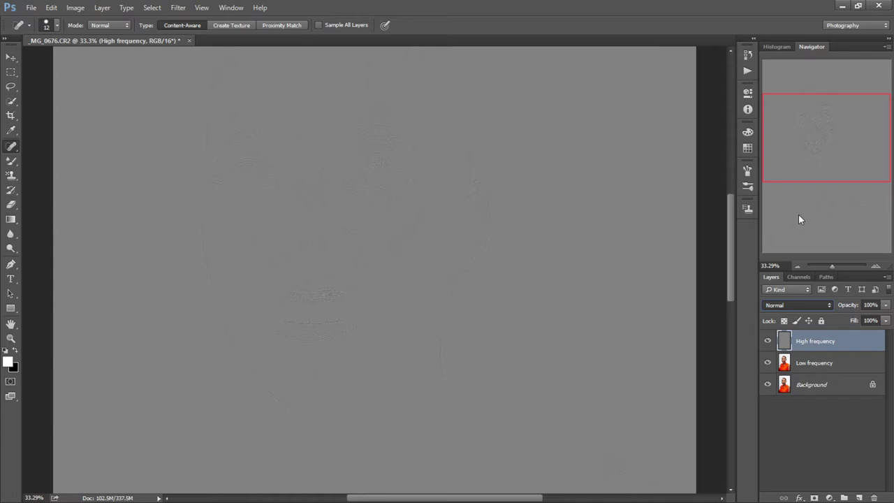
key(shift+alt+j)
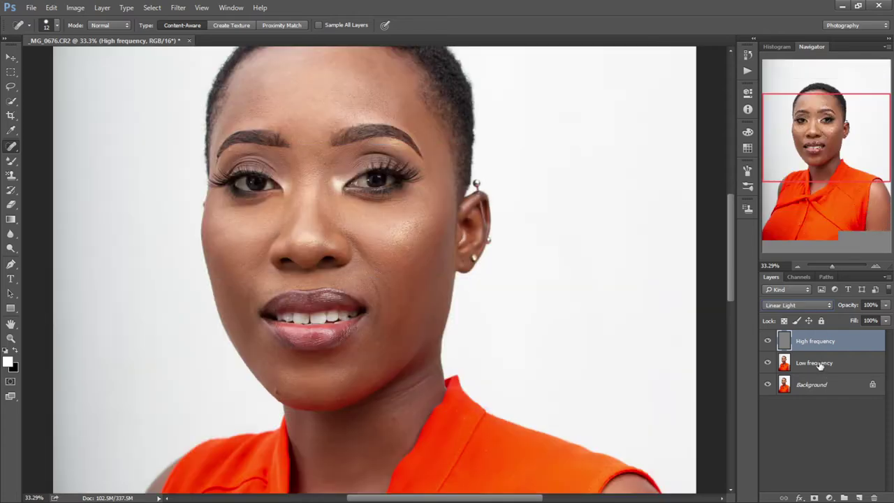
- Group High frequency and Low frequency into Group 1 and duplicate High frequency
shift+click(820, 364)
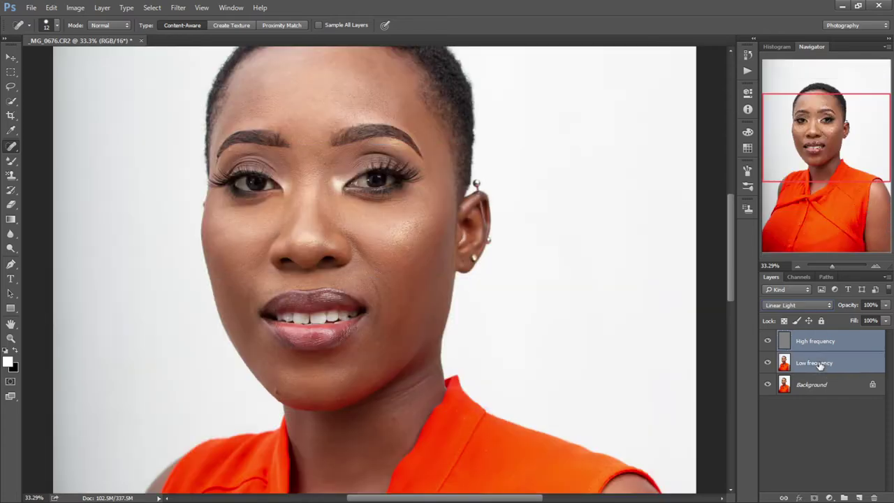
click(843, 498)
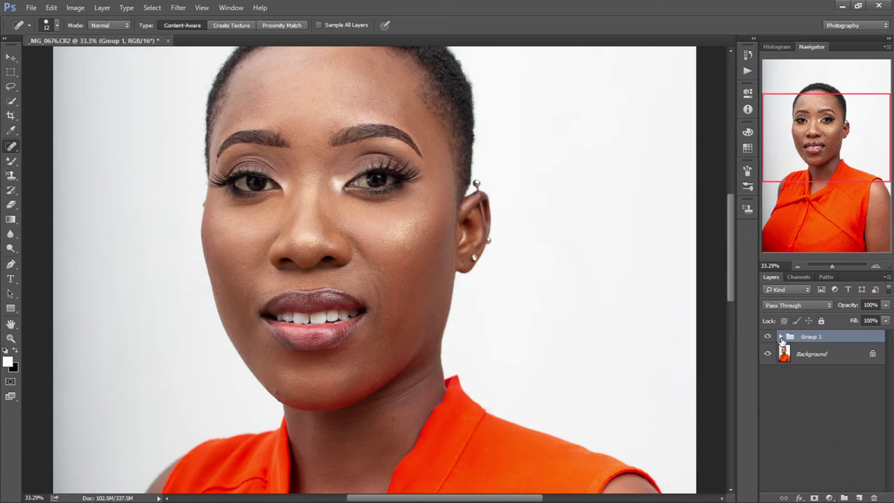
click(780, 338)
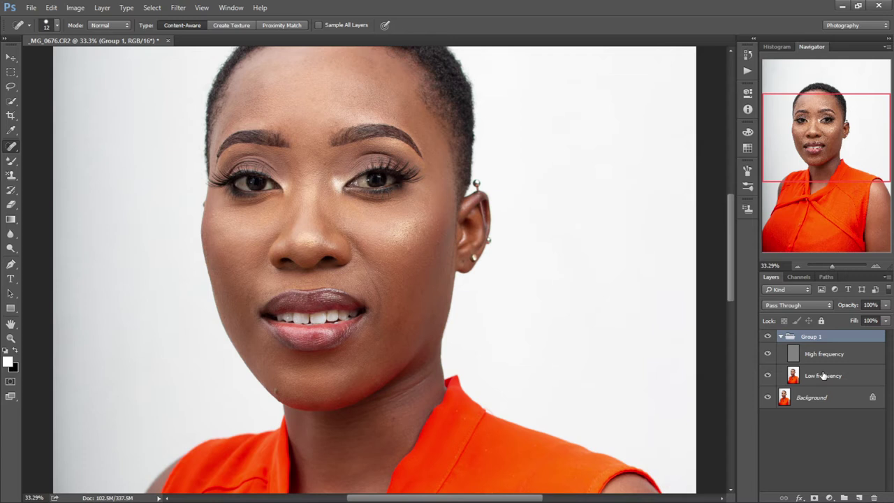
click(835, 355)
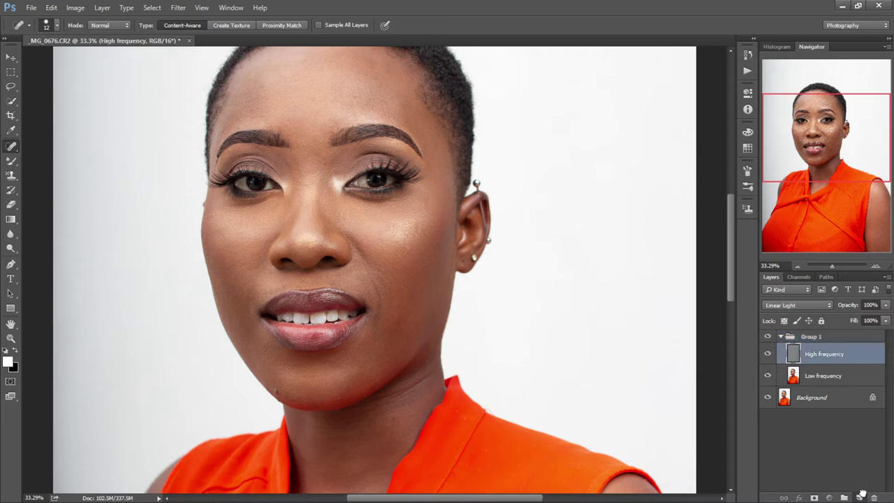
drag(859, 475, 858, 497)
click(829, 398)
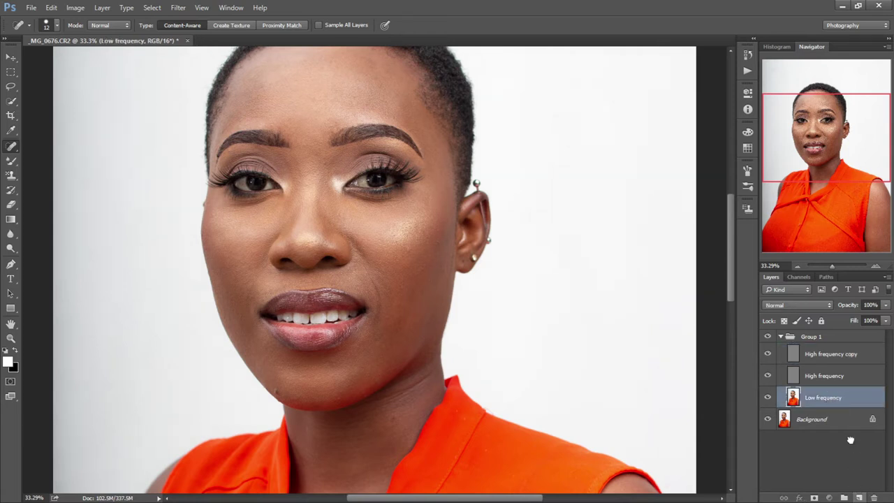
- Duplicate the Low frequency layer and zoom in on the eyes and forehead
drag(861, 494, 860, 495)
drag(833, 263, 837, 264)
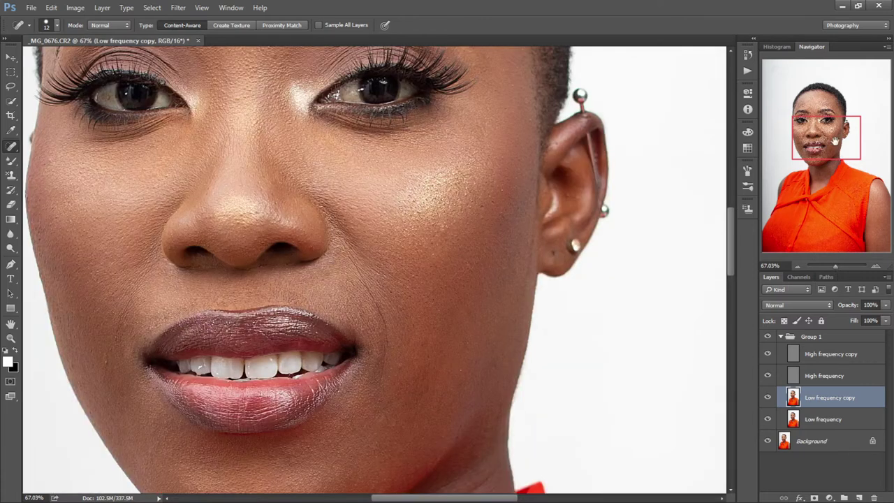
drag(835, 142, 813, 124)
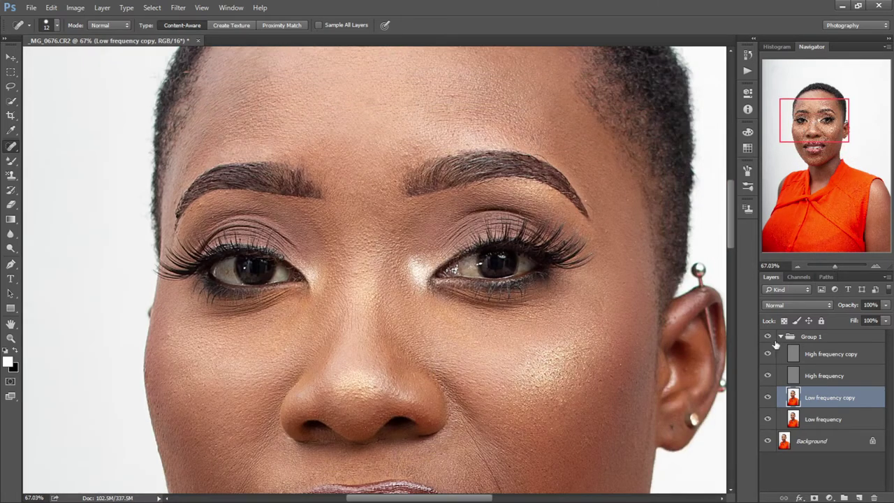
- Hide and reshow Group 1 to compare the retouch, then zoom back out
click(768, 337)
drag(835, 133, 834, 141)
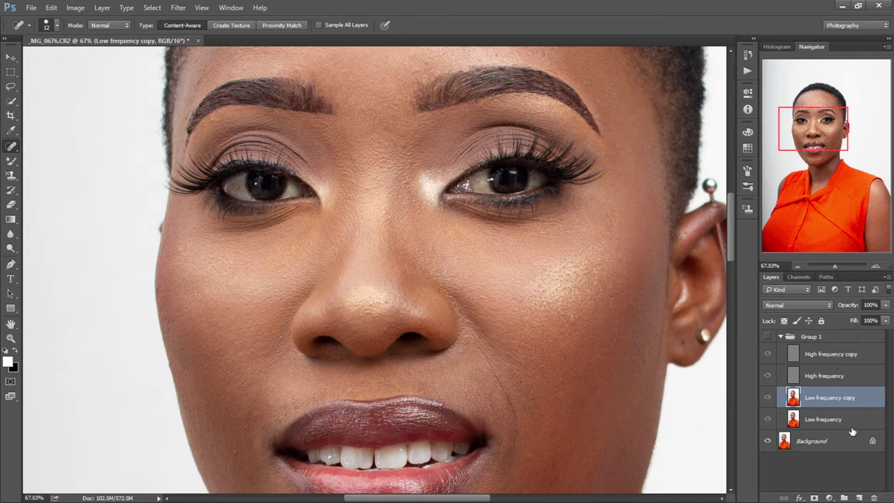
click(768, 337)
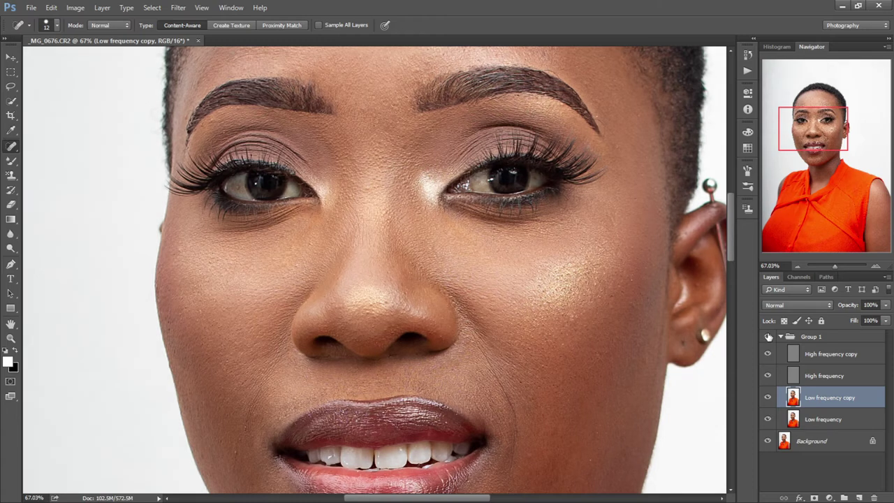
drag(827, 129, 822, 129)
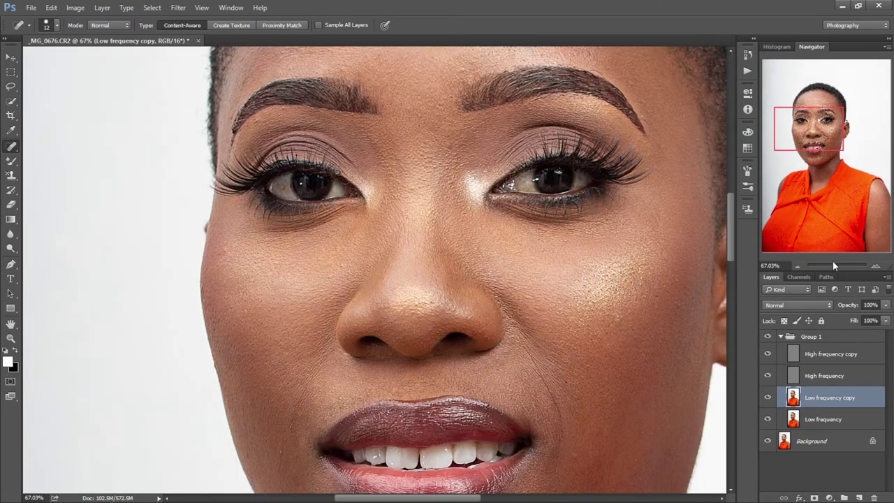
drag(835, 266, 833, 266)
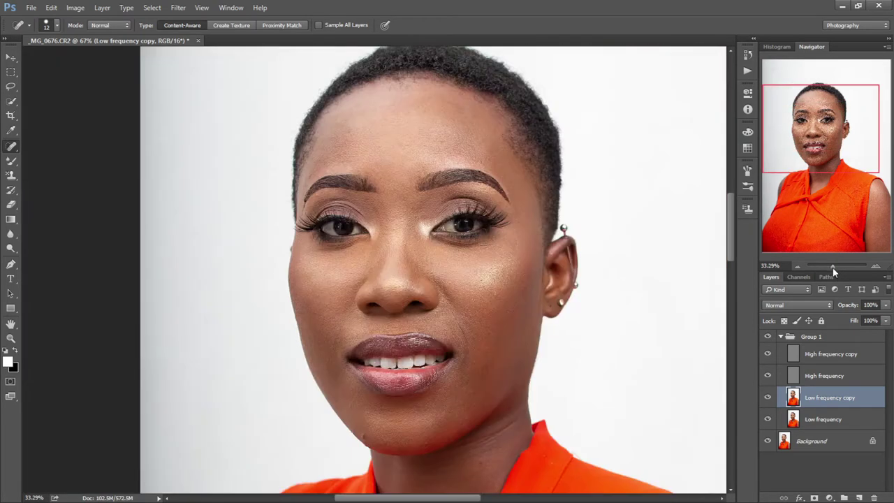
click(847, 358)
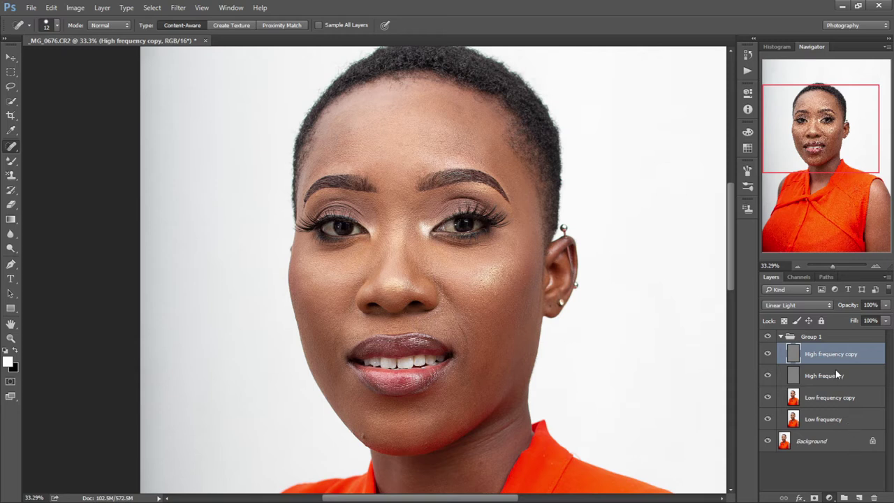
- Return High frequency copy to Normal blending and add the Black & White 1 adjustment layer
key(shift+alt+n)
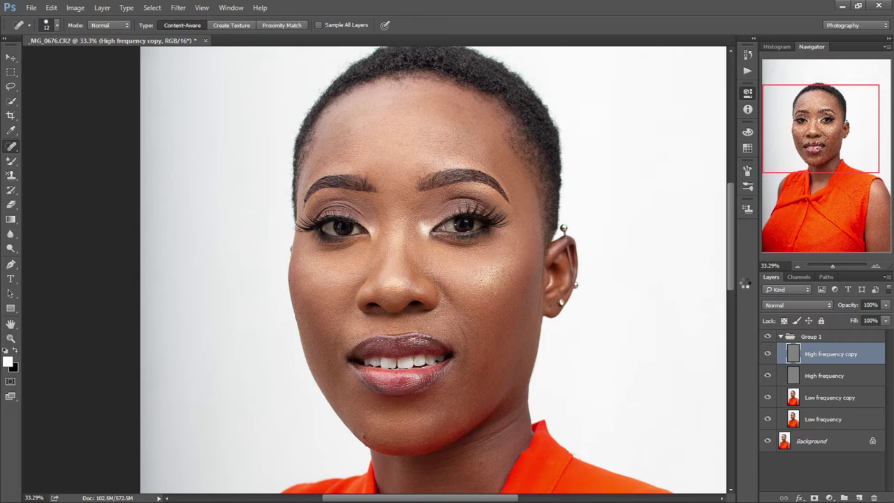
key(ctrl+alt+shift+b)
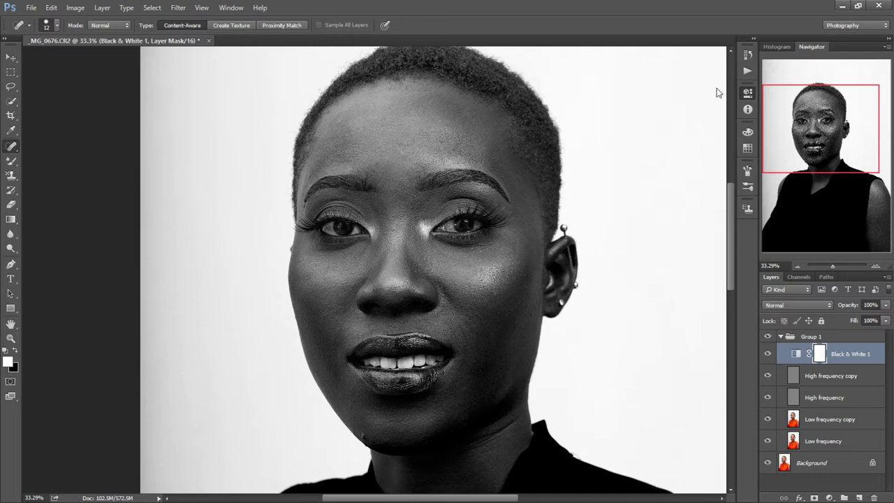
- Select the Low frequency copy layer and switch to the Mixer Brush (30% wet, load, mix, flow)
click(833, 423)
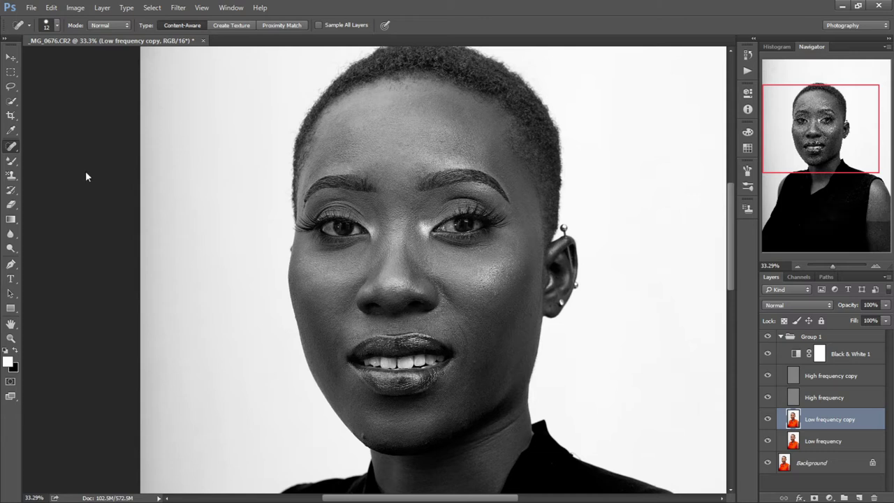
click(12, 162)
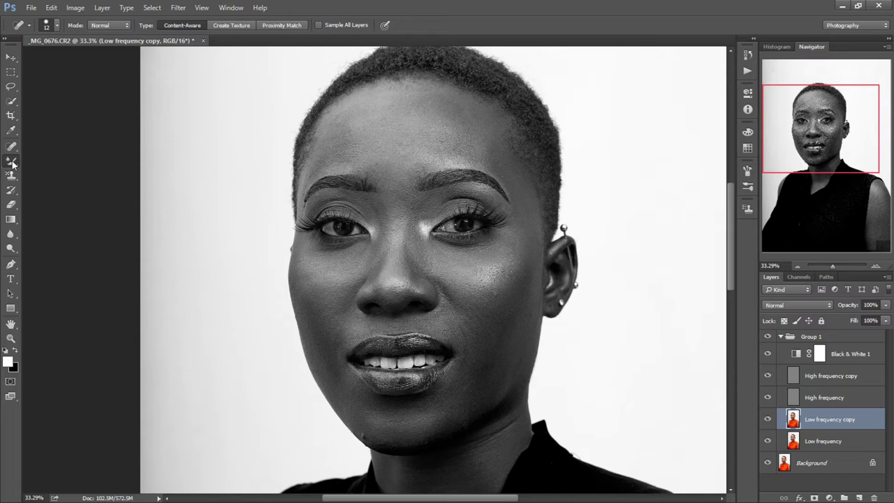
click(12, 162)
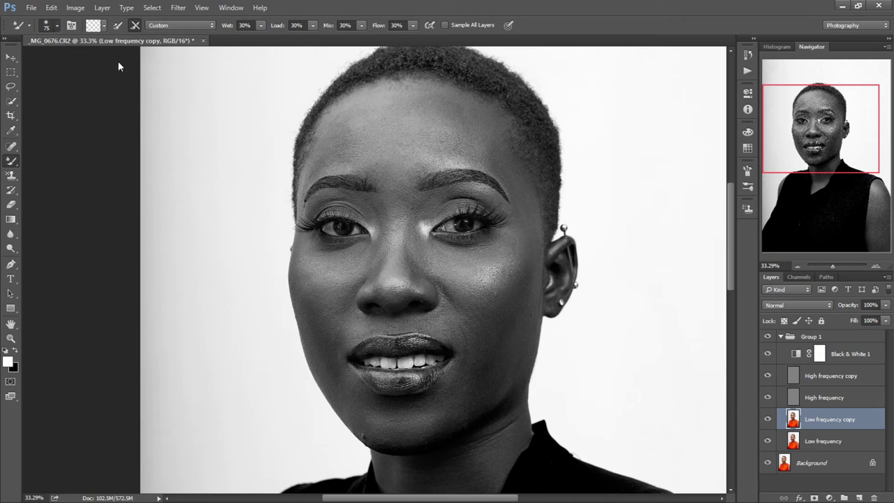
- Enlarge the Mixer Brush and blend the skin tones across the forehead and right temple
key(bracketright)
key(bracketright)
key(bracketright)
key(bracketright)
key(bracketright)
key(bracketright)
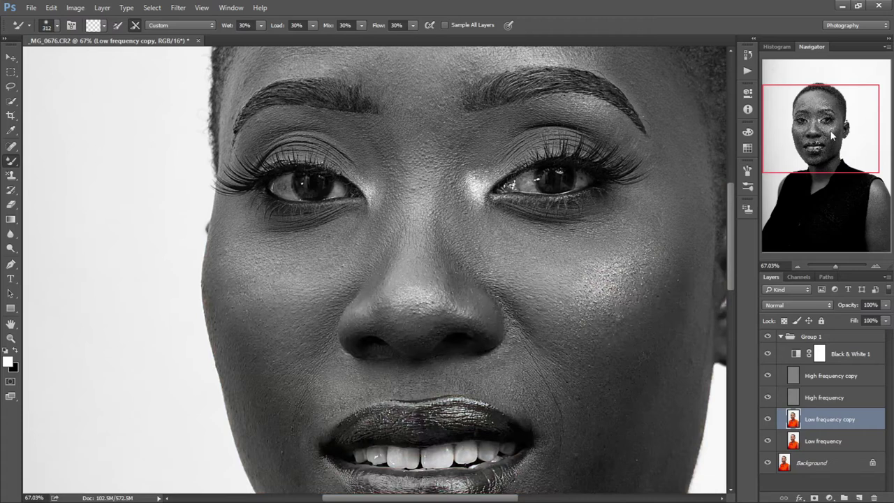
drag(832, 138, 831, 121)
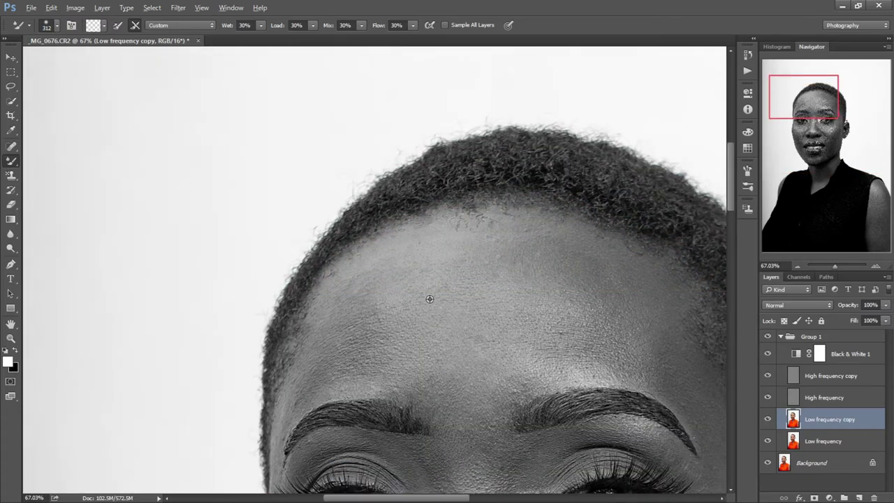
mouse_move(440, 304)
mouse_down()
mouse_move(364, 308)
mouse_move(349, 315)
mouse_move(365, 314)
mouse_move(339, 340)
mouse_move(384, 332)
mouse_move(391, 281)
mouse_move(367, 297)
mouse_up()
mouse_move(632, 291)
mouse_down()
mouse_move(641, 319)
mouse_move(622, 296)
mouse_move(545, 244)
mouse_move(608, 259)
mouse_move(622, 289)
mouse_move(539, 282)
mouse_move(538, 249)
mouse_move(619, 296)
mouse_move(649, 349)
mouse_move(630, 286)
mouse_move(639, 333)
mouse_up()
mouse_move(373, 271)
mouse_down()
mouse_move(383, 309)
mouse_move(445, 280)
mouse_move(443, 374)
mouse_move(431, 343)
mouse_move(399, 351)
mouse_move(430, 293)
mouse_move(385, 313)
mouse_move(455, 281)
mouse_move(509, 272)
mouse_move(543, 282)
mouse_move(535, 275)
mouse_up()
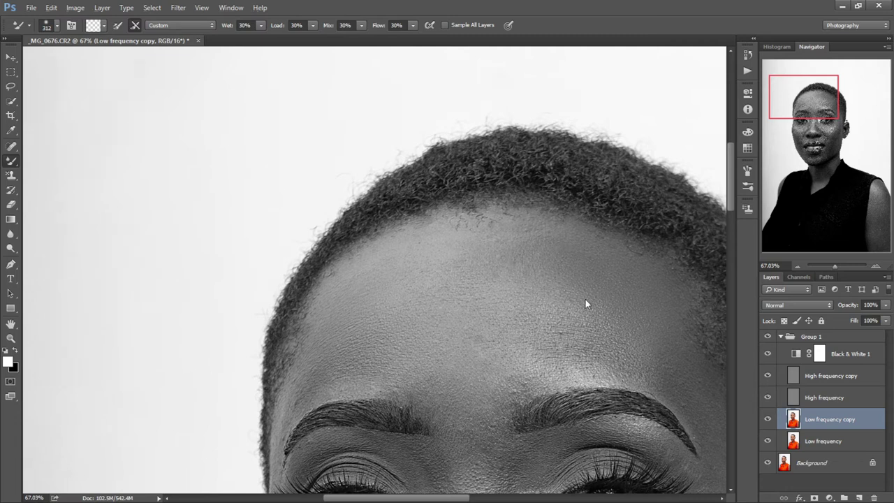
mouse_move(389, 309)
mouse_down()
mouse_move(495, 259)
mouse_move(544, 279)
mouse_move(528, 271)
mouse_up()
- Sample clean forehead skin and brush it across the forehead, then shrink the brush
key(alt)
key(alt)
drag(805, 104, 807, 112)
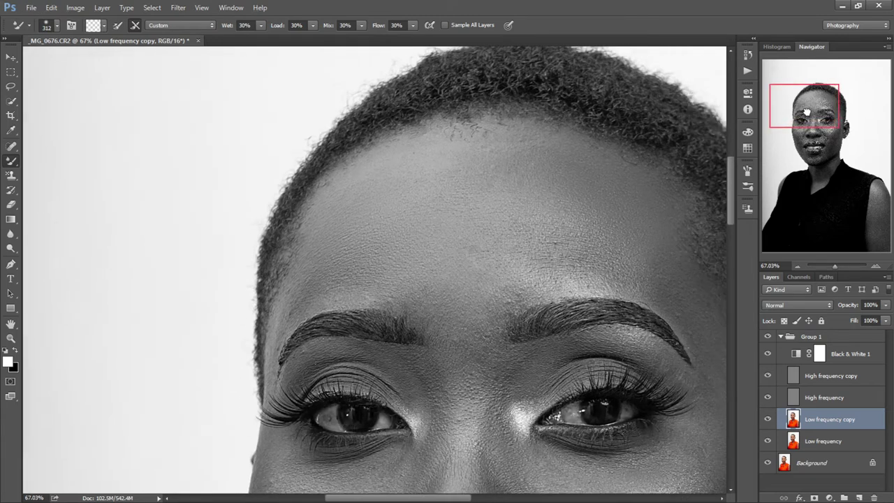
key(alt)
alt+click(520, 169)
drag(459, 186, 590, 238)
alt+click(594, 223)
mouse_move(544, 175)
mouse_down()
mouse_move(549, 211)
mouse_move(373, 246)
mouse_move(366, 238)
mouse_up()
drag(377, 204, 421, 205)
mouse_move(463, 184)
mouse_down()
mouse_move(542, 169)
mouse_move(529, 206)
mouse_move(454, 289)
mouse_move(402, 234)
mouse_up()
key(bracketleft)
key(bracketleft)
key(bracketleft)
key(bracketleft)
key(bracketleft)
- Blend the skin tones under the right eyebrow with the Mixer Brush
drag(791, 115, 793, 123)
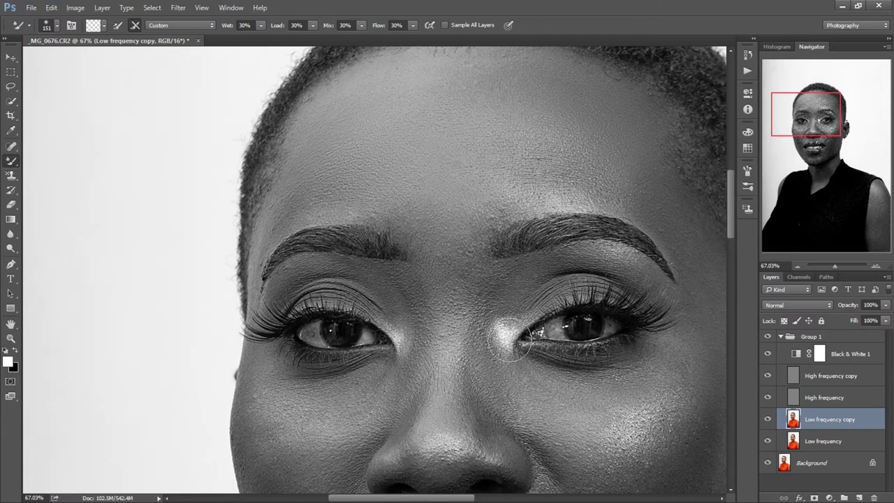
drag(529, 261, 567, 260)
drag(567, 260, 528, 285)
- Blend the lower cheek tones, Alt-sampling fresh skin colour from the cheek
drag(798, 120, 794, 132)
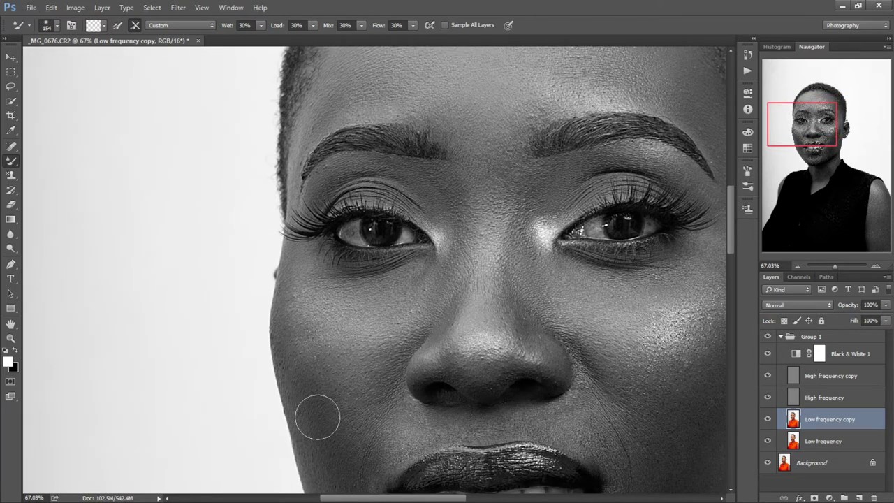
drag(799, 119, 796, 130)
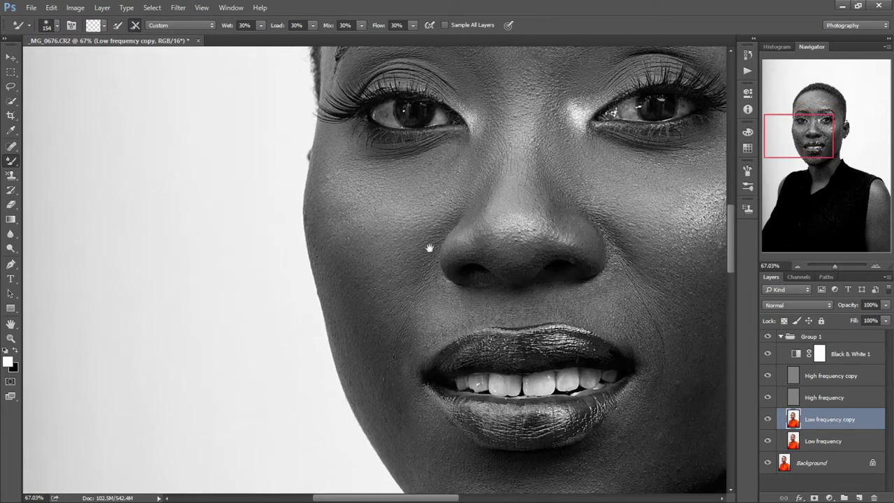
drag(353, 285, 378, 360)
drag(807, 147, 819, 151)
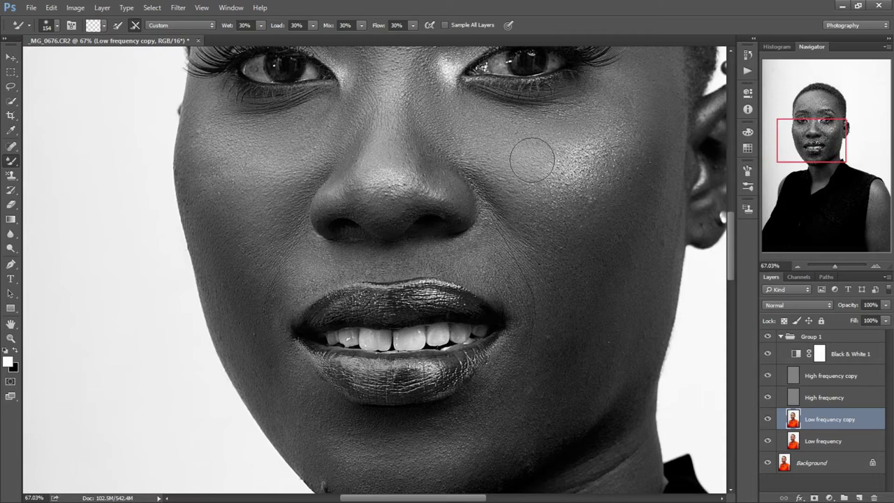
key(alt)
drag(815, 133, 819, 122)
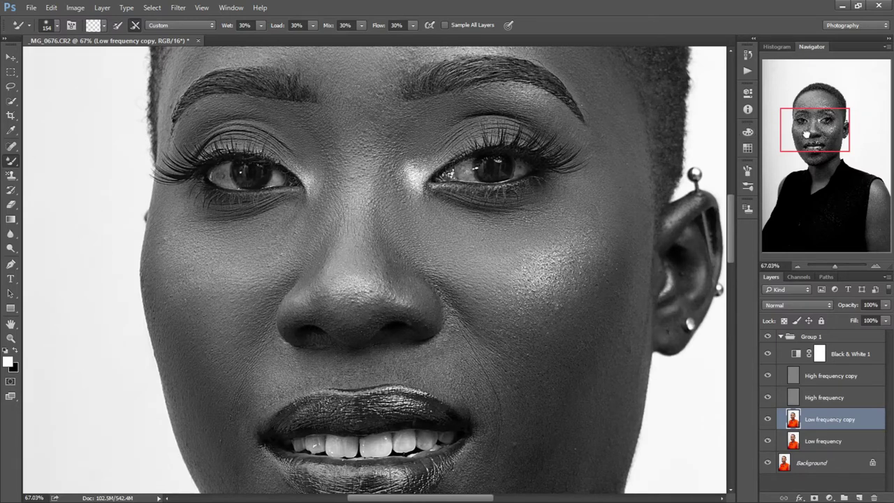
- Even out the blotchy skin beside the lips and around the chin with Alt-sampled tones
drag(808, 133, 808, 148)
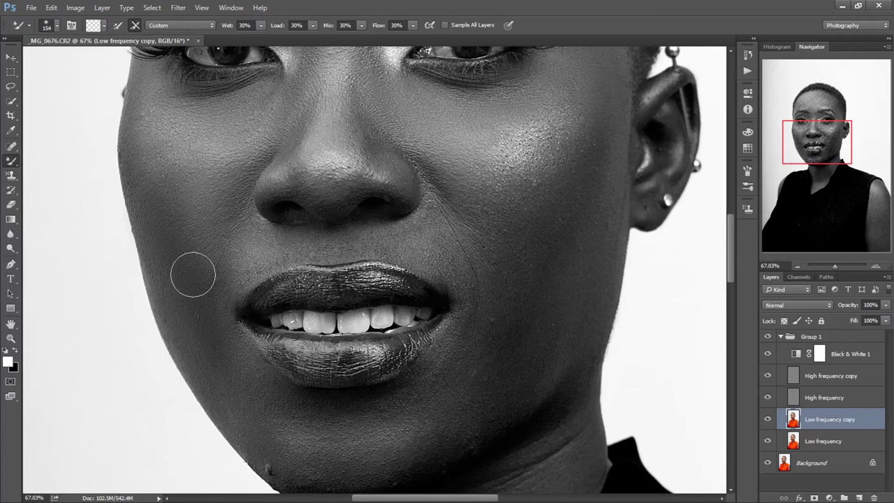
alt+click(228, 362)
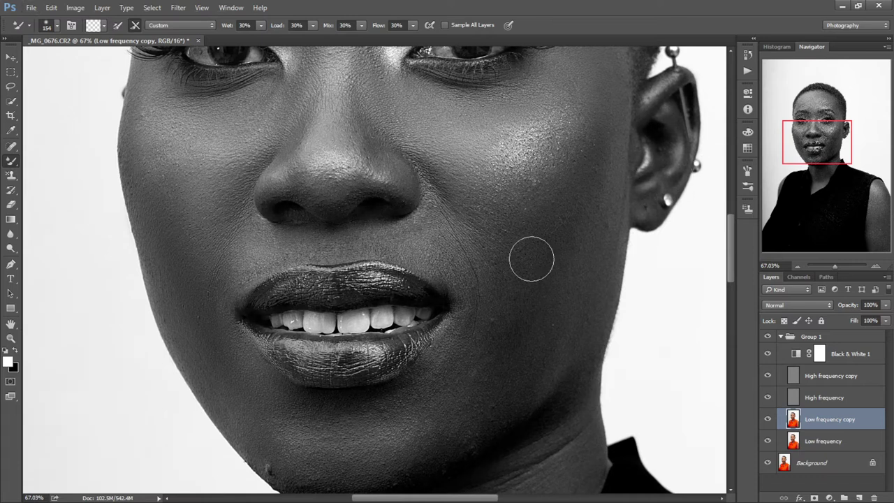
drag(817, 159, 817, 172)
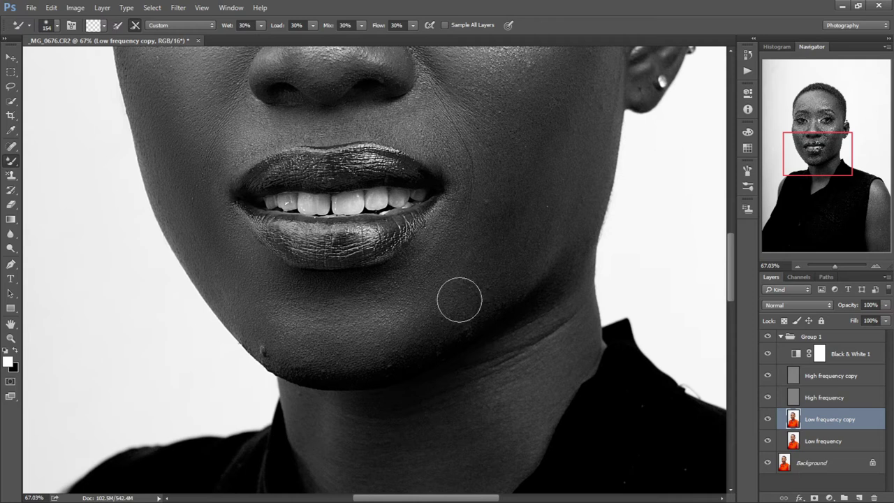
key(alt)
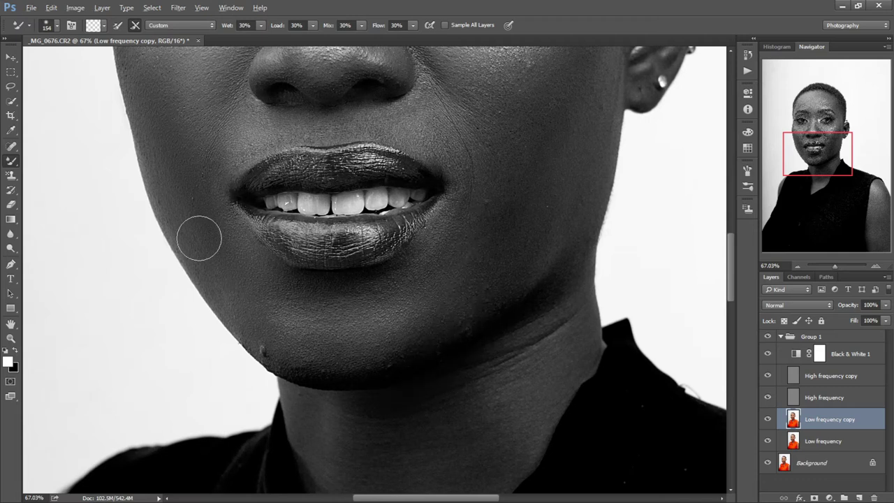
key(alt)
- Blend the skin under the eyes, then hide Group 1 to view the colour image
drag(826, 150, 823, 133)
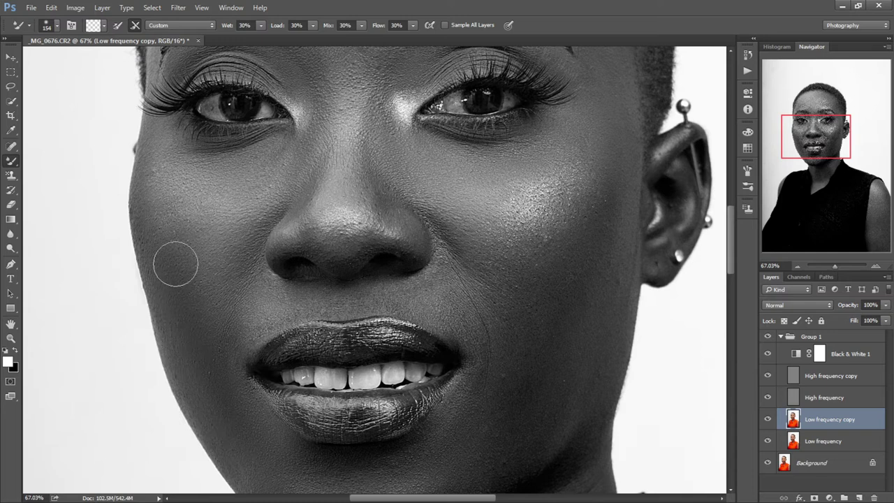
key(alt)
key(alt)
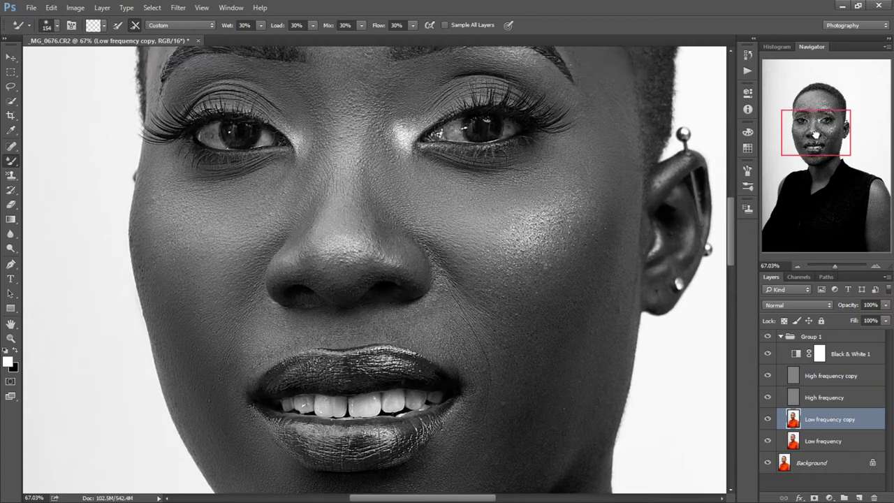
drag(817, 141, 815, 124)
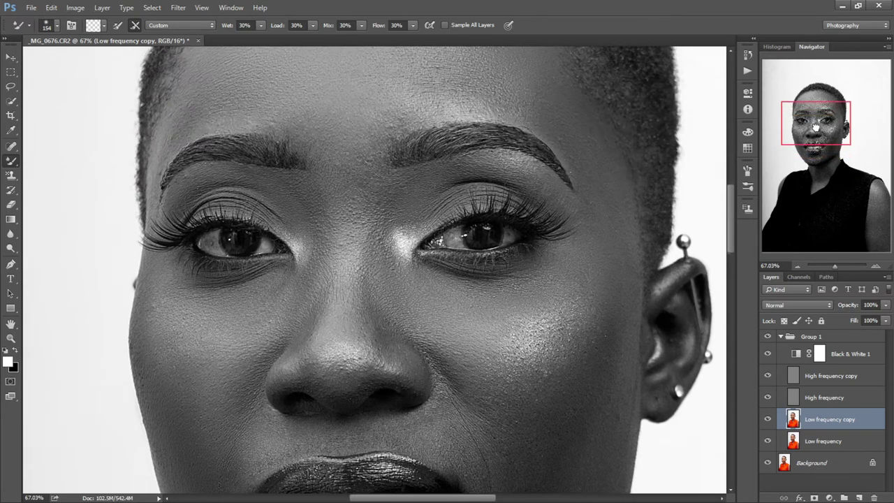
key(alt)
key(alt)
click(766, 338)
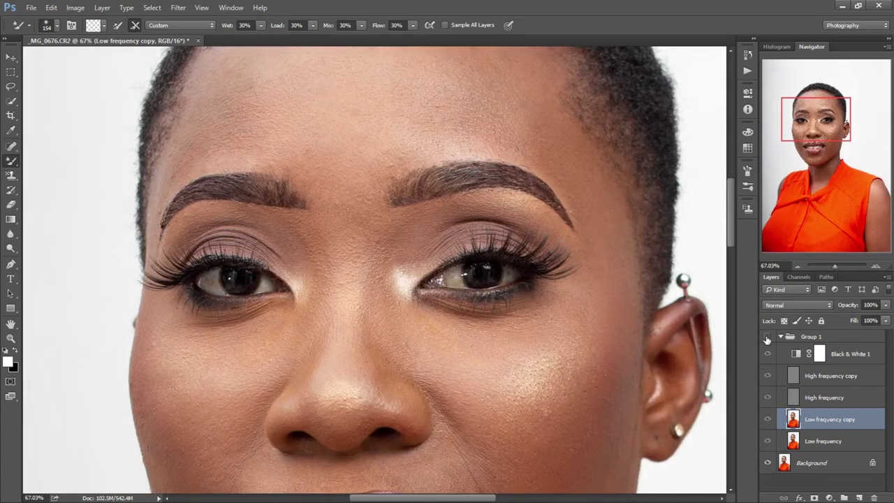
- Toggle Group 1 and Black & White 1 to compare the greyscale check with colour
click(766, 338)
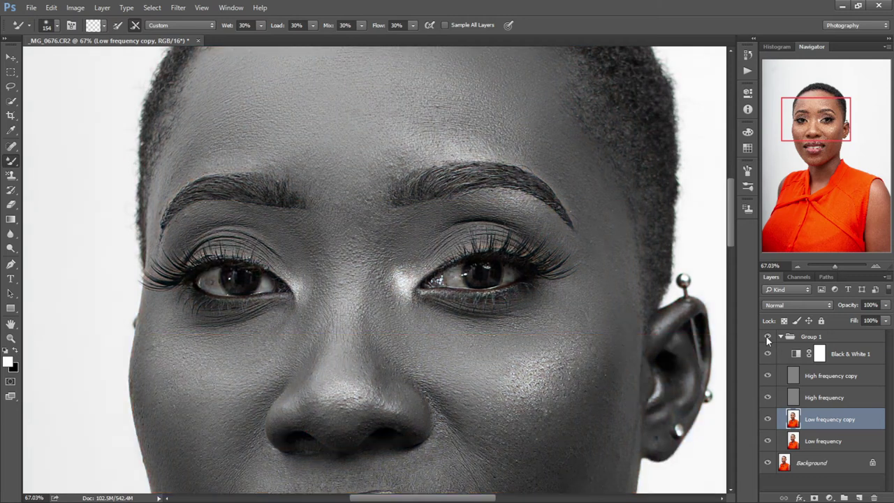
click(767, 338)
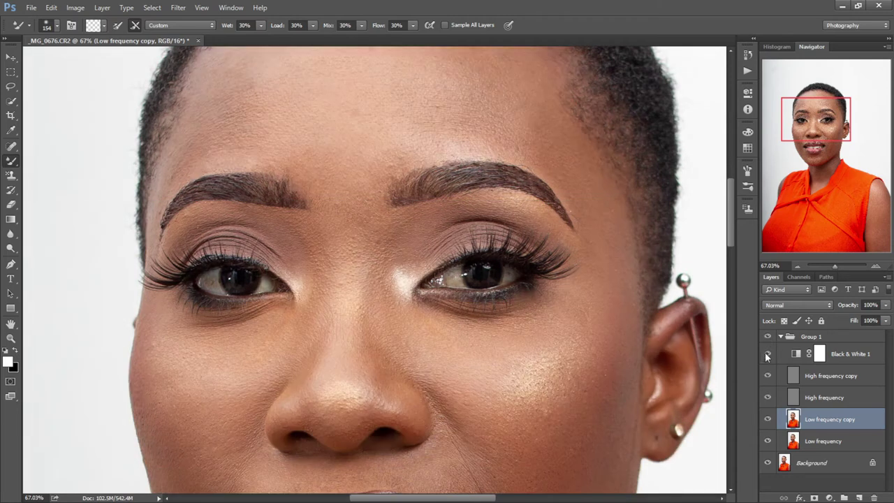
click(766, 354)
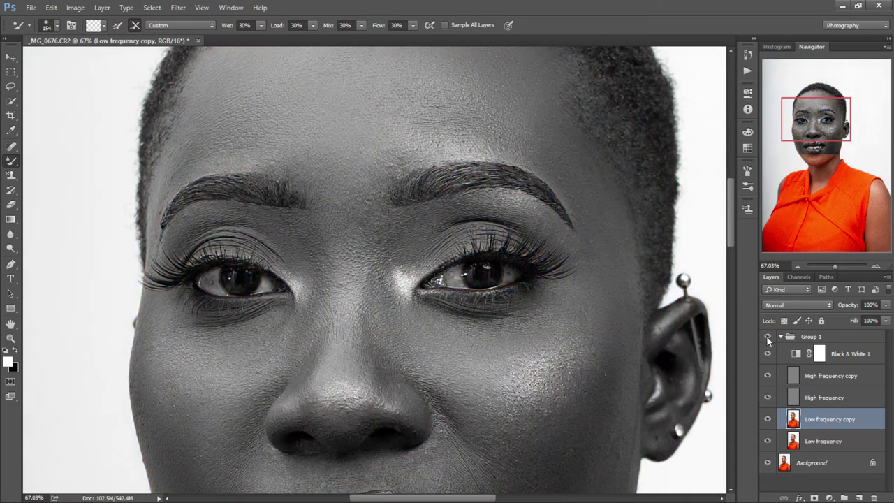
click(767, 338)
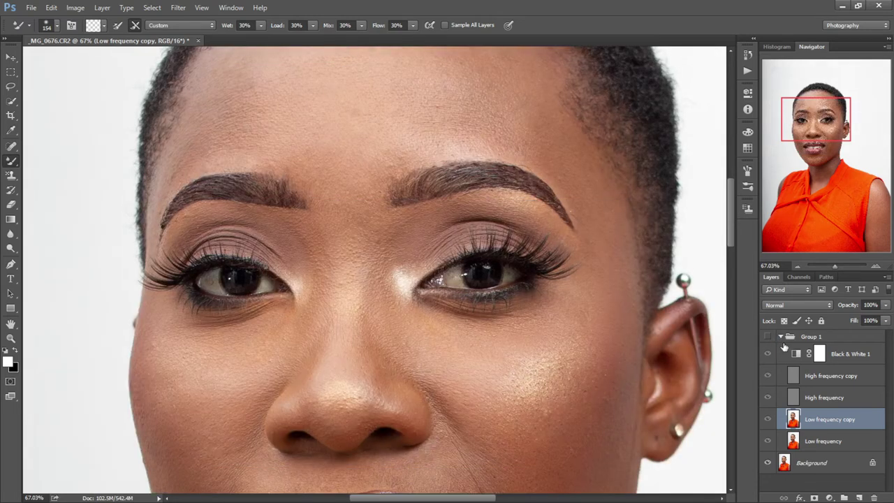
- Toggle Low frequency copy for before/after views, leaving Black & White 1 off
click(768, 420)
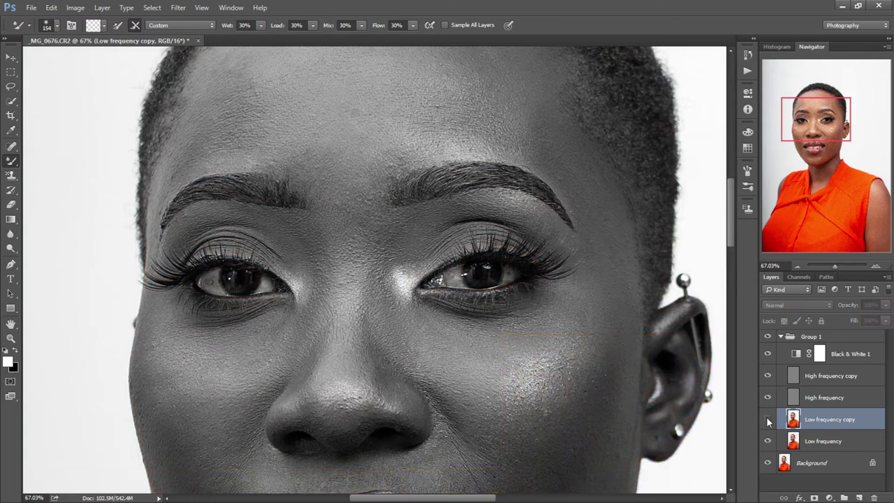
click(767, 354)
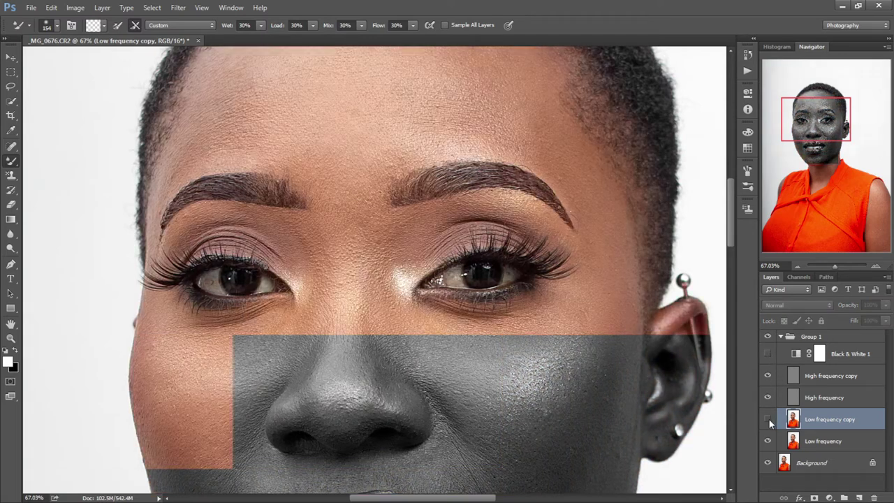
click(767, 419)
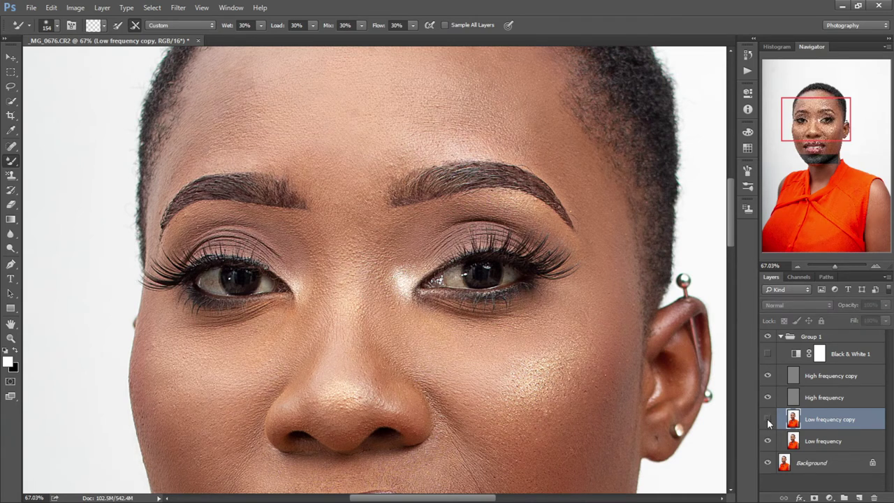
click(767, 418)
click(767, 418)
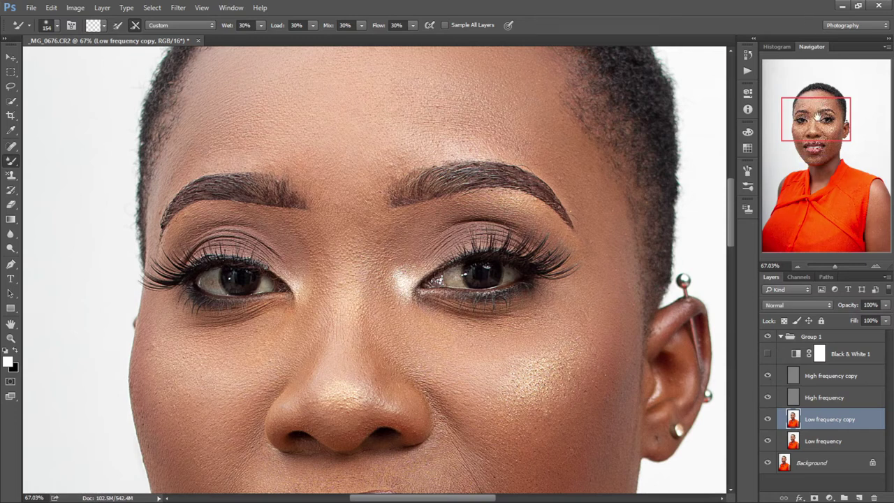
- Blend skin under the eyes, on the cheeks and forehead, resizing the Mixer Brush to 145 px
drag(817, 119, 812, 143)
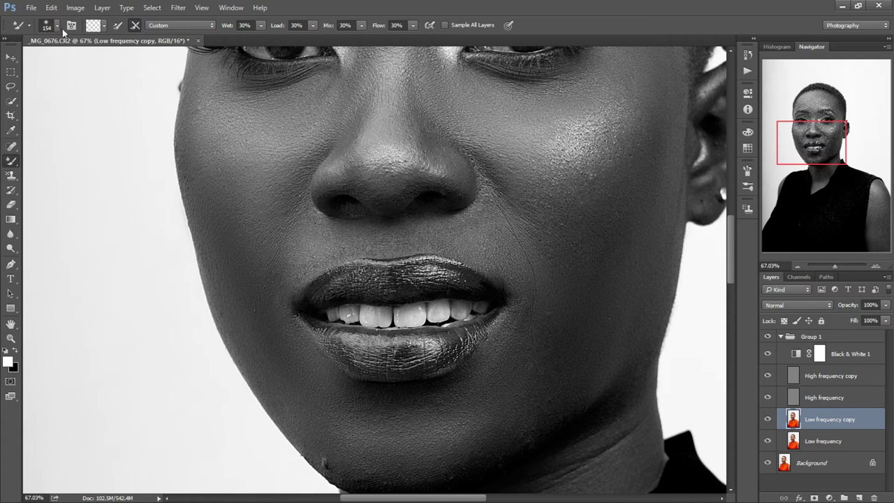
key(bracketleft)
key(bracketleft)
key(bracketleft)
drag(805, 127, 804, 111)
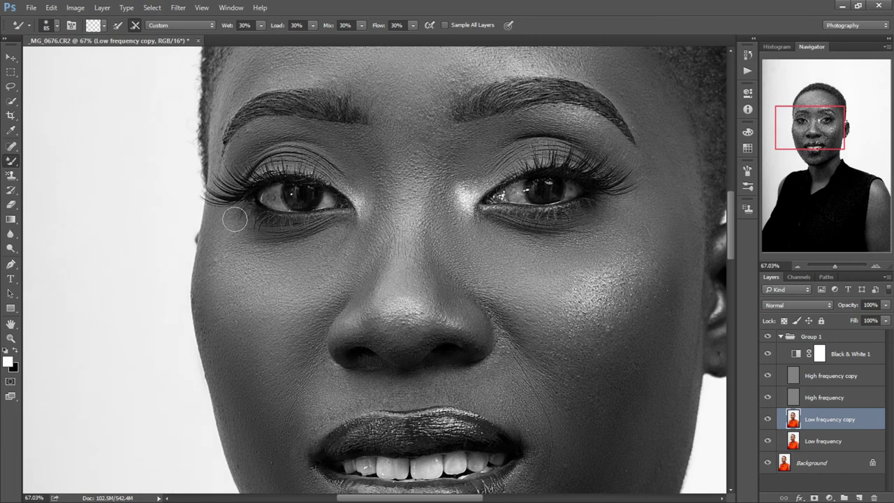
key(alt)
key(alt)
drag(823, 138, 821, 126)
key(alt)
key(alt)
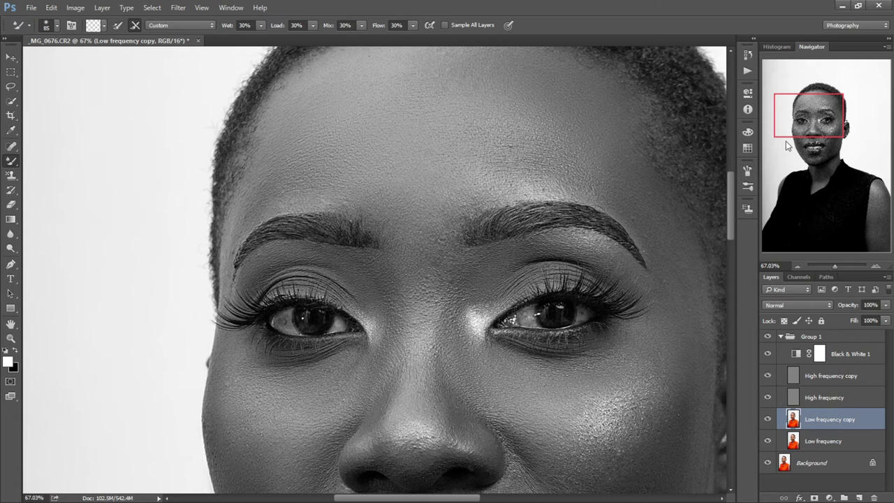
drag(784, 128, 837, 130)
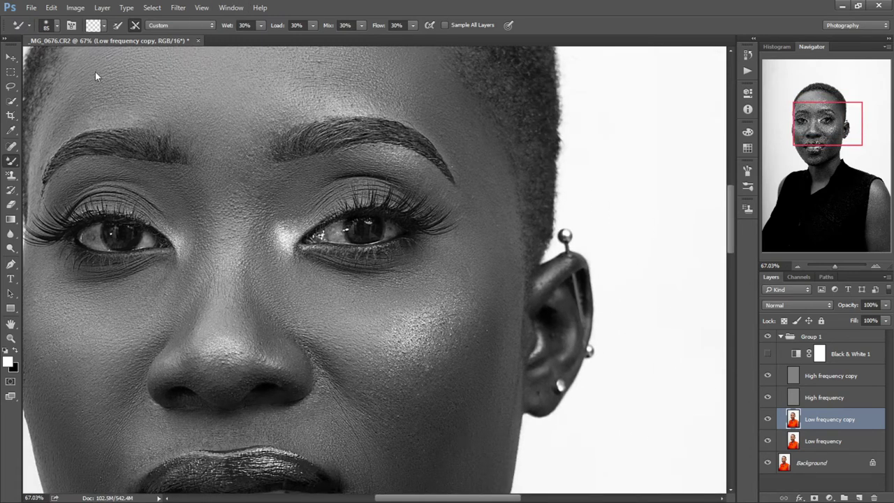
key(bracketright)
key(bracketright)
key(bracketright)
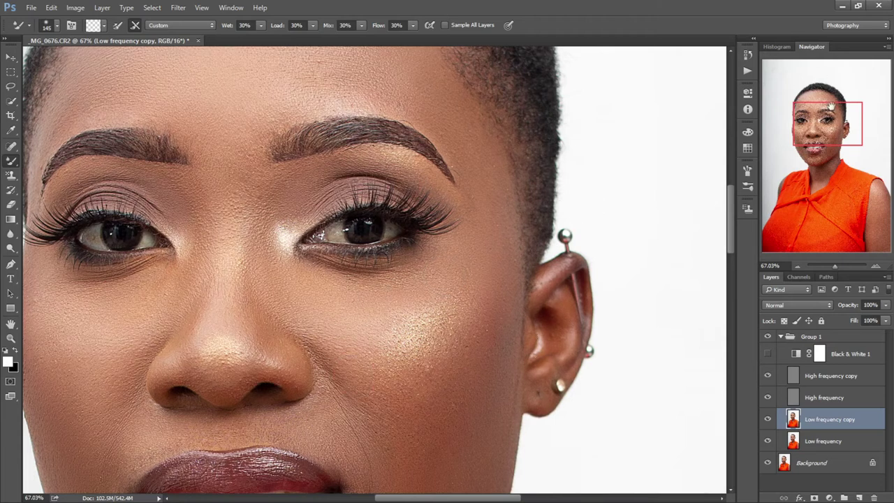
- Even out the jaw, neck and collar skin with the 145 px Mixer Brush
drag(831, 117, 830, 123)
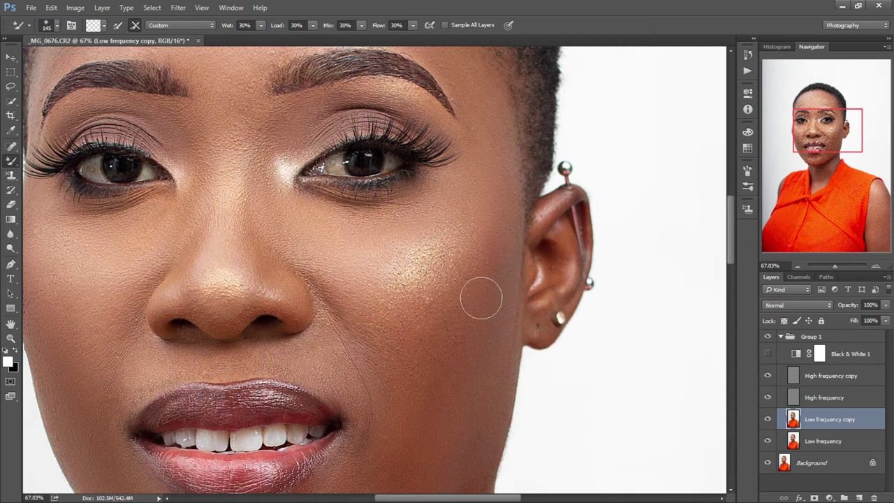
drag(831, 129, 829, 148)
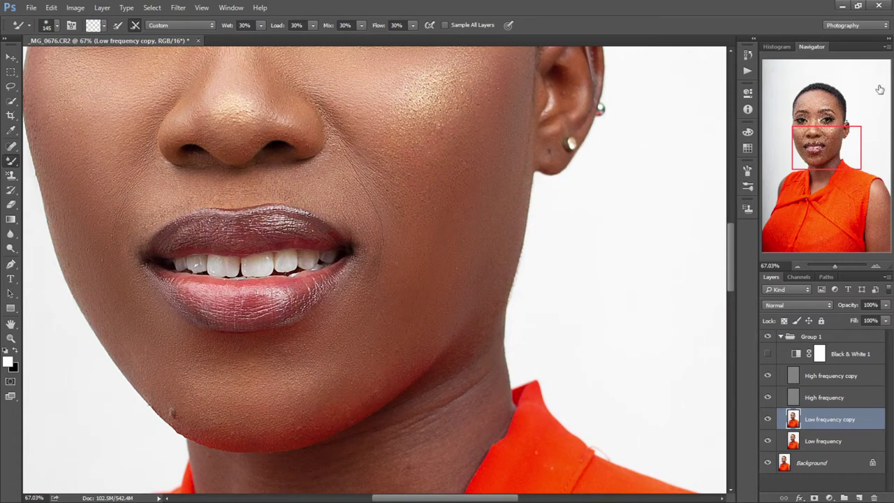
drag(850, 153, 849, 169)
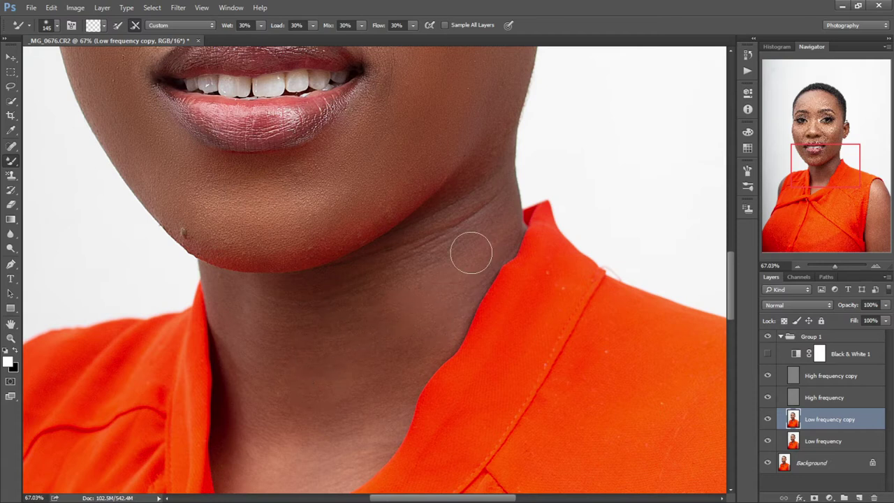
drag(811, 171, 801, 178)
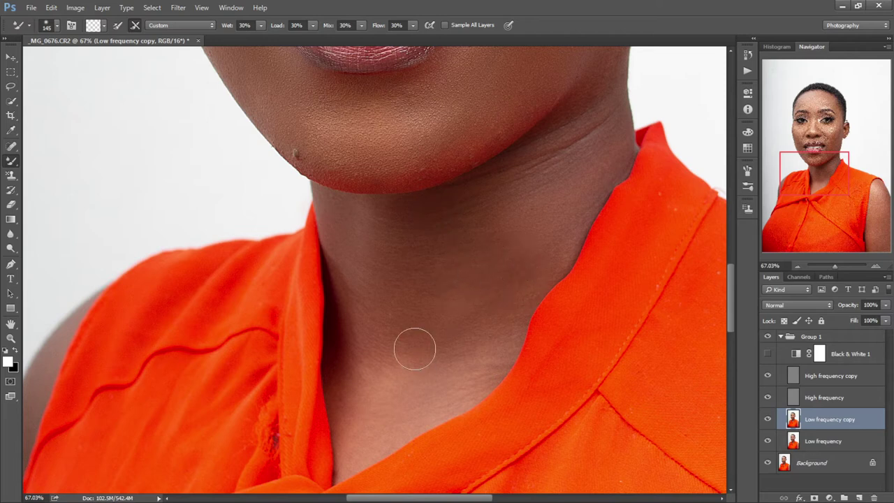
key(alt)
key(alt)
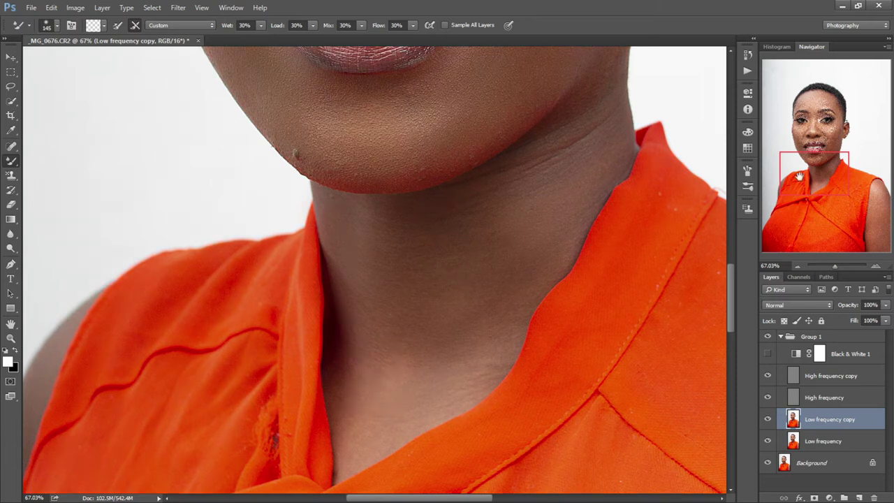
mouse_move(806, 183)
mouse_down()
mouse_move(855, 144)
mouse_move(867, 204)
mouse_up()
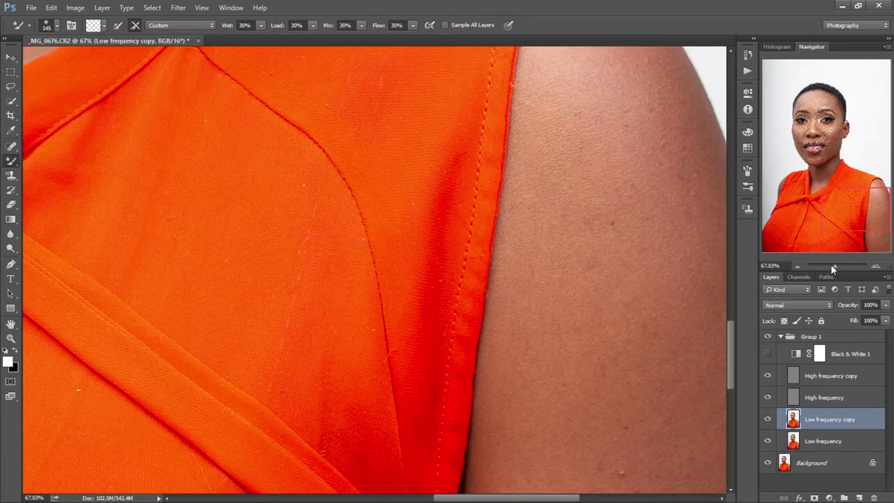
- Zoom out to 28.65% and blend skin along the right shoulder edge and neck
drag(835, 265, 831, 268)
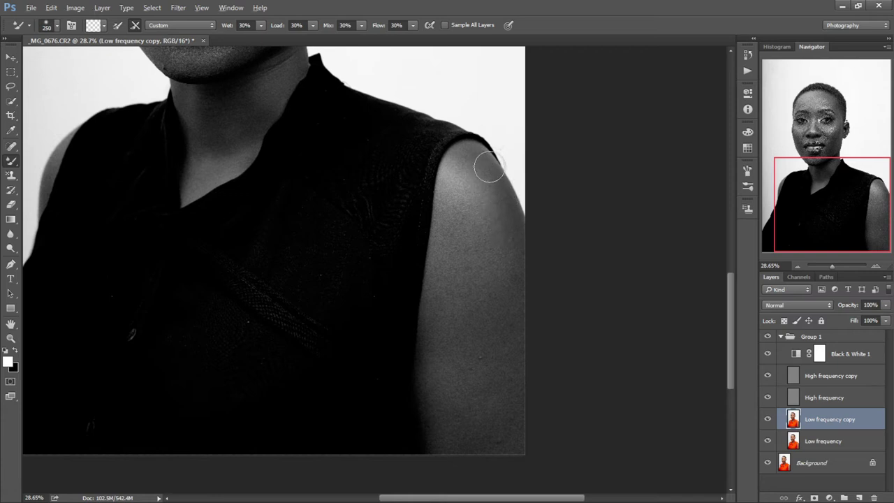
mouse_move(509, 219)
mouse_down()
mouse_move(523, 305)
mouse_move(510, 335)
mouse_move(503, 426)
mouse_up()
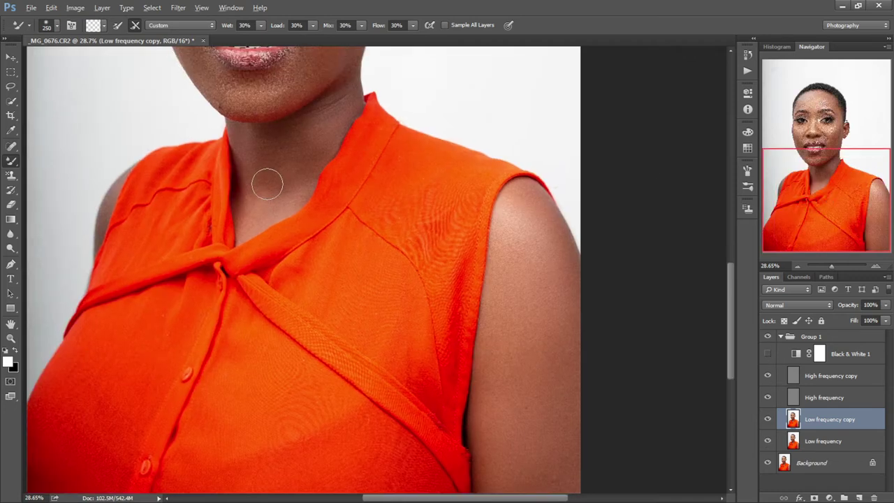
mouse_move(301, 137)
mouse_down()
mouse_move(340, 103)
mouse_move(273, 195)
mouse_up()
click(767, 336)
click(767, 336)
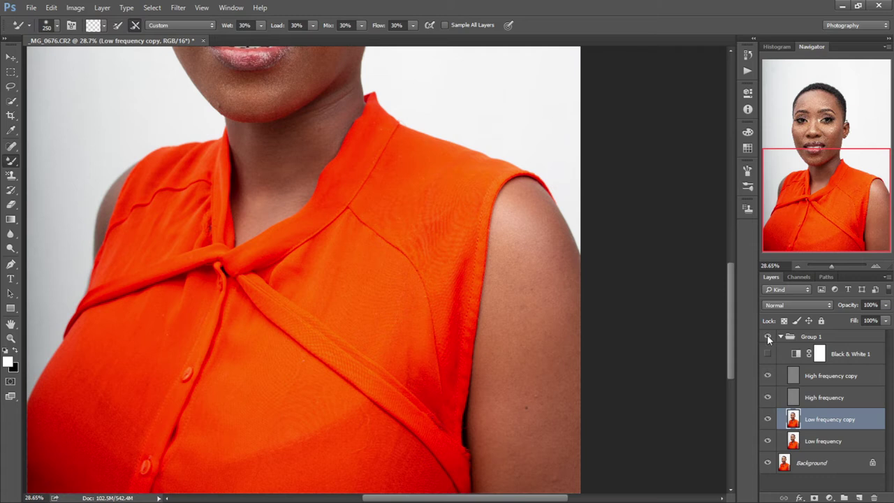
click(768, 336)
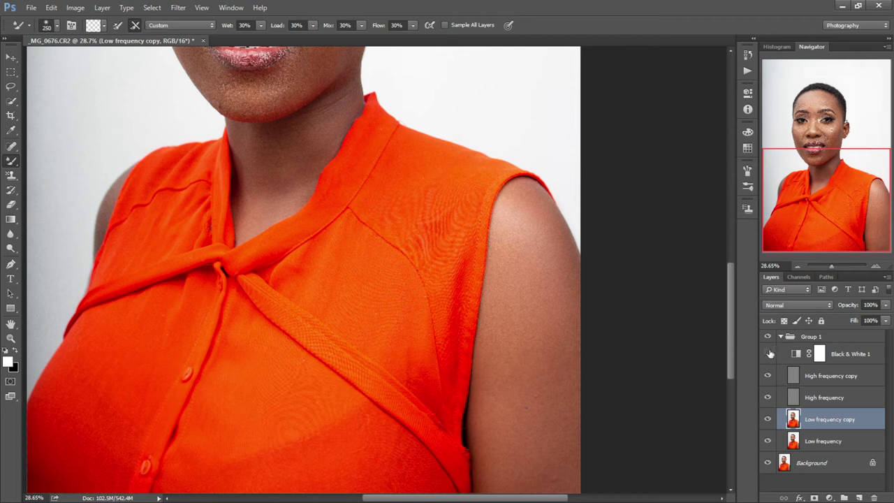
click(768, 337)
click(767, 336)
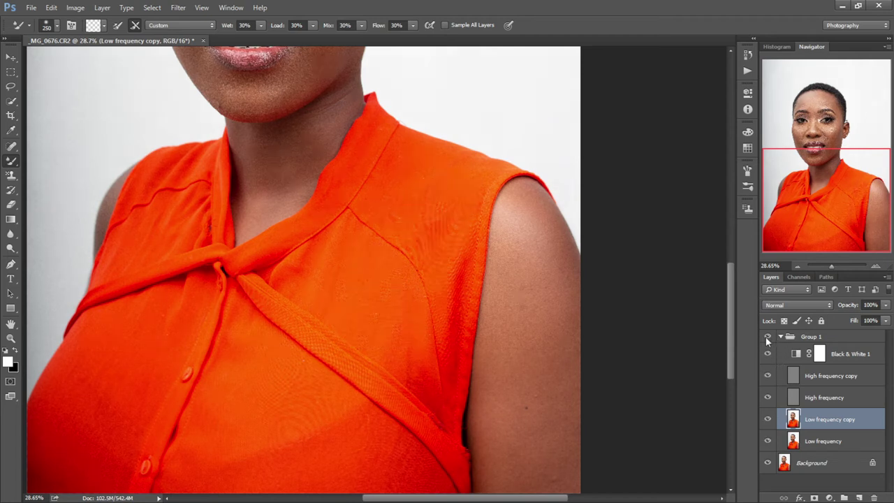
click(768, 337)
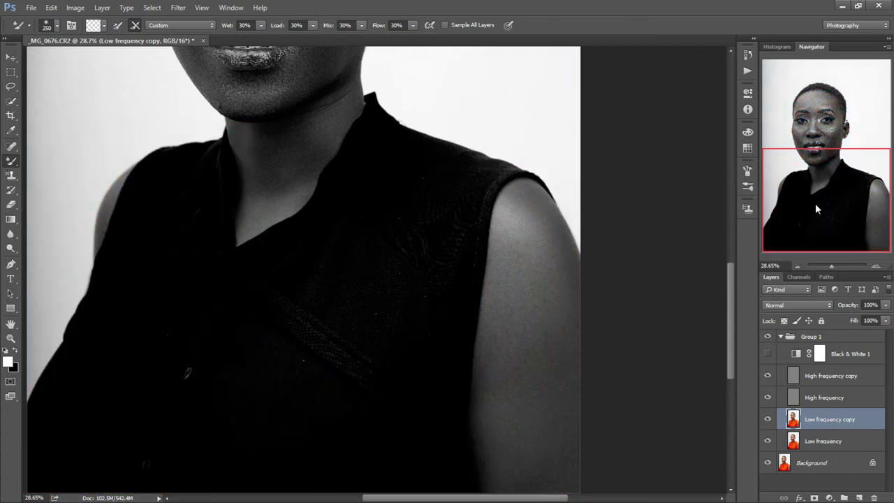
drag(817, 207, 816, 135)
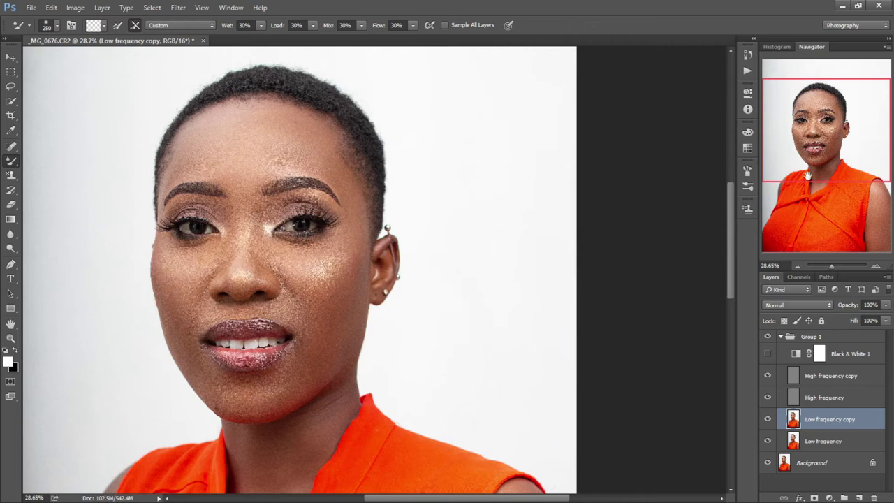
- Zoom in and smooth the skin tone down the ear, sampling from its top
drag(835, 264, 835, 253)
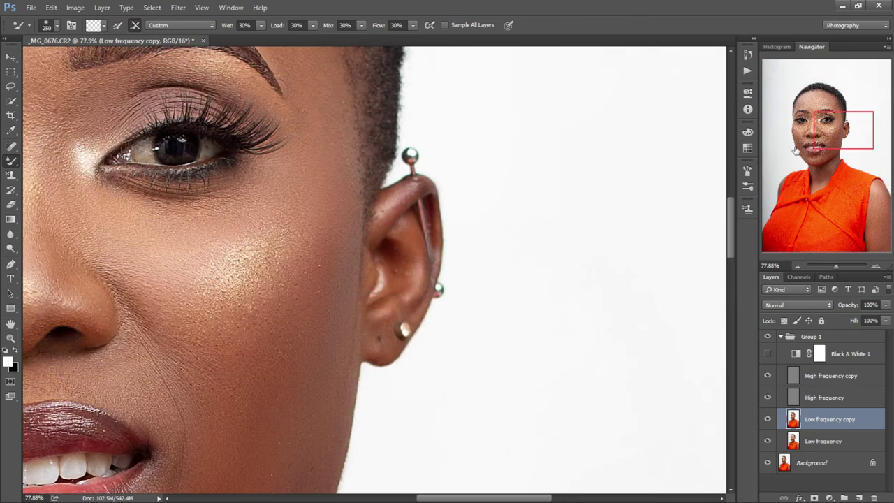
key(bracketleft)
key(bracketleft)
key(bracketleft)
key(bracketright)
key(bracketright)
key(bracketright)
key(bracketright)
key(alt)
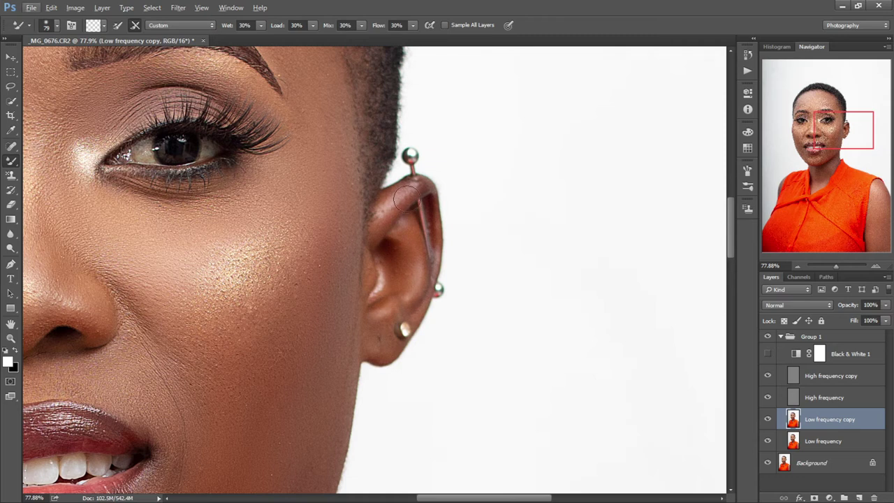
drag(417, 190, 424, 253)
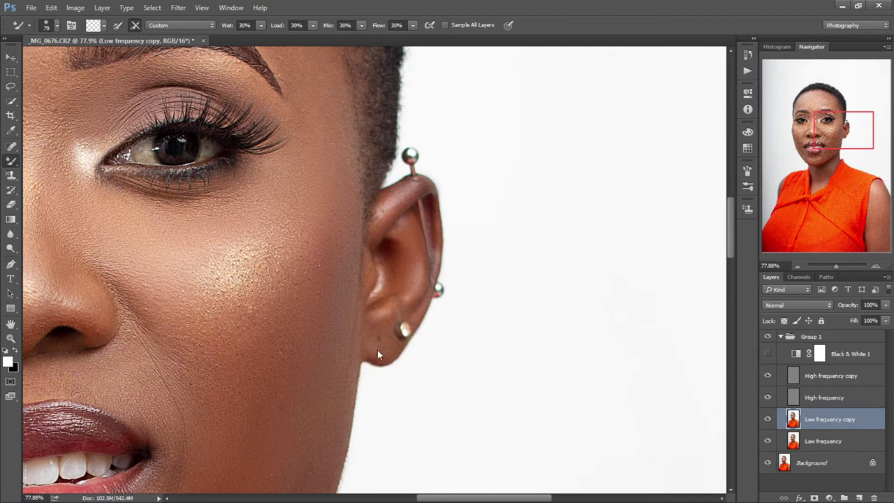
- Blend the cheek with a larger brush, then select the High frequency copy layer
mouse_move(867, 136)
mouse_down()
mouse_move(824, 138)
mouse_move(824, 152)
mouse_up()
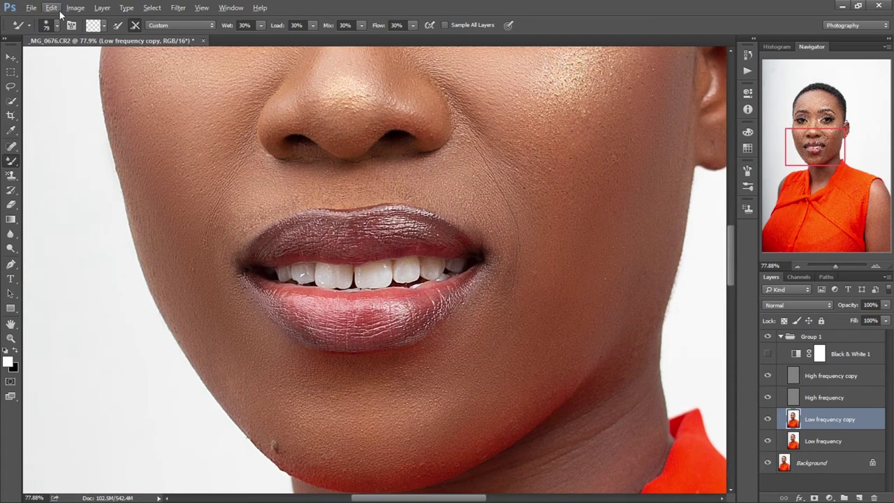
key(bracketright)
key(bracketright)
key(bracketright)
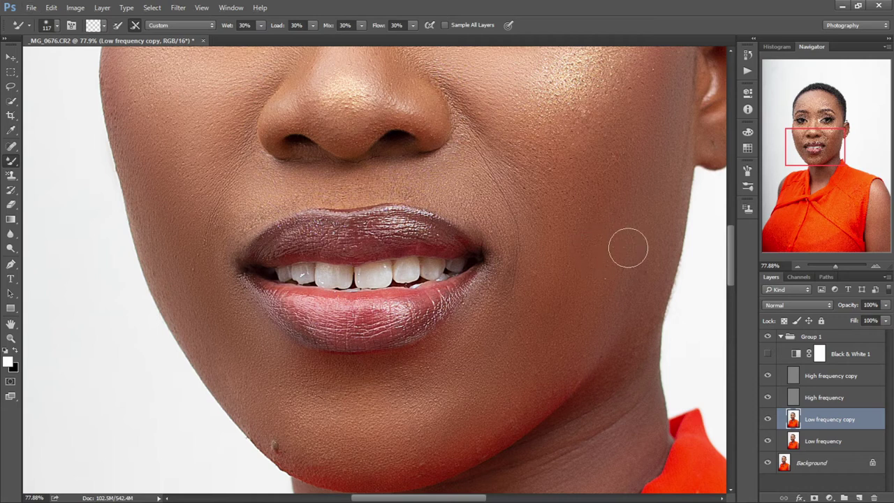
key(alt)
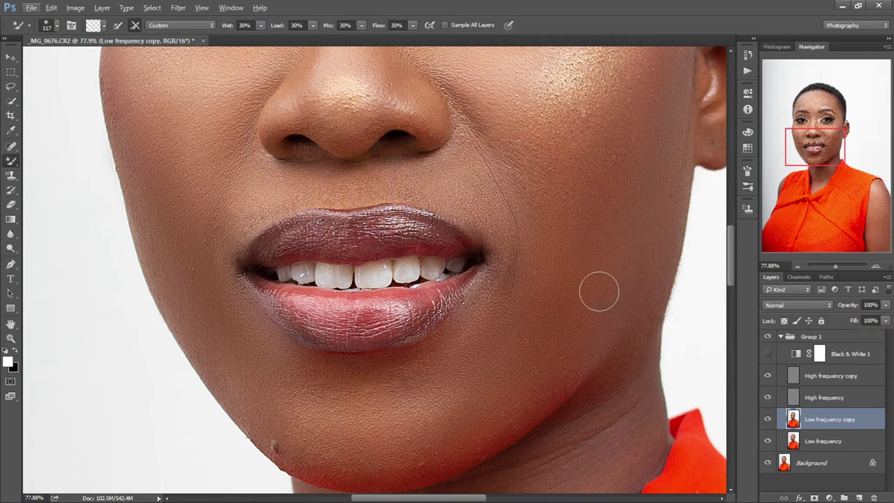
key(alt)
click(836, 378)
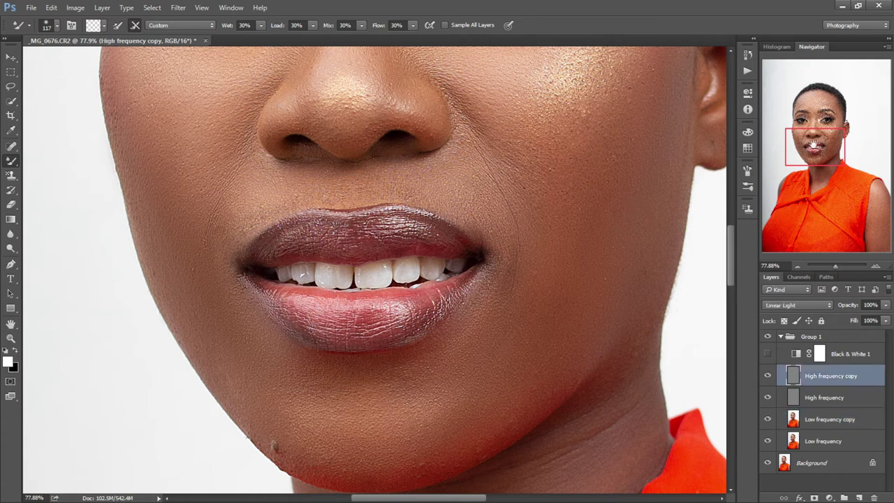
- Switch from the Spot Healing Brush to the Healing Brush and enlarge it
drag(813, 145, 811, 121)
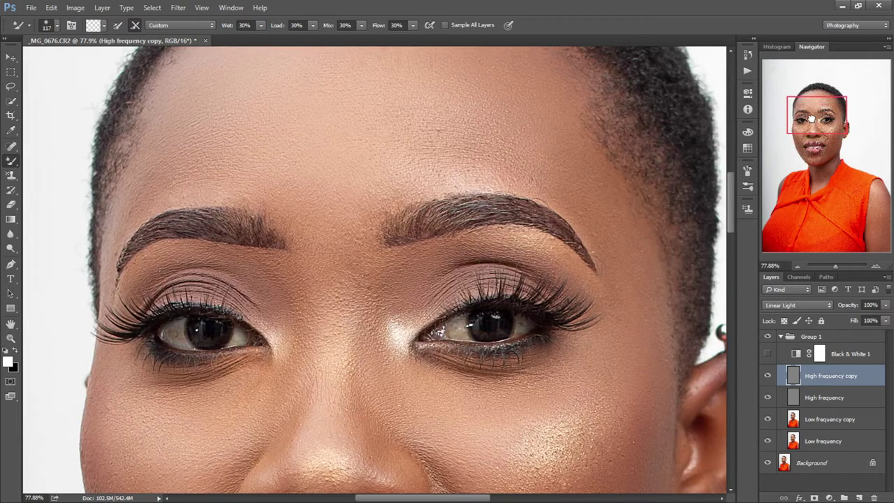
click(15, 147)
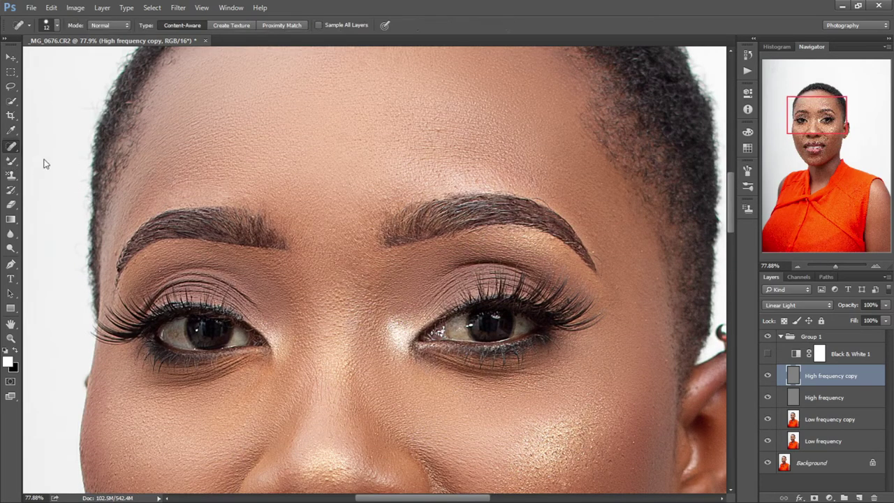
key(shift+j)
drag(822, 121, 814, 113)
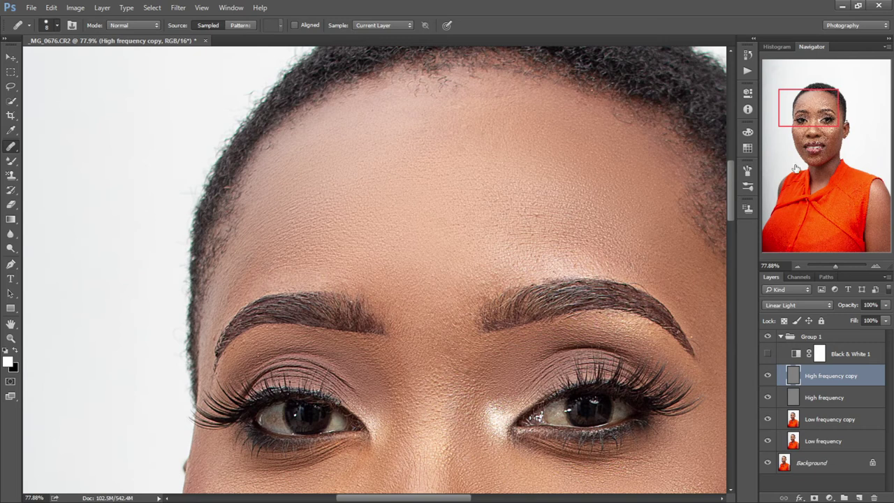
drag(821, 106, 834, 133)
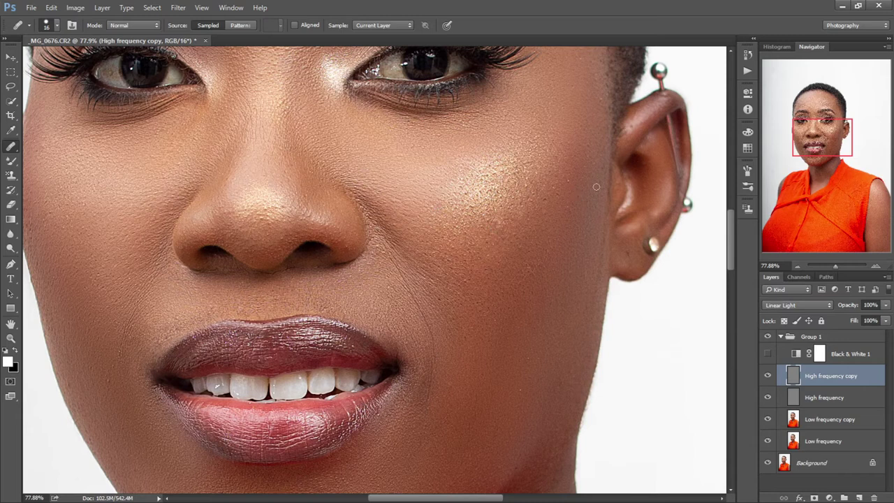
drag(822, 147, 813, 161)
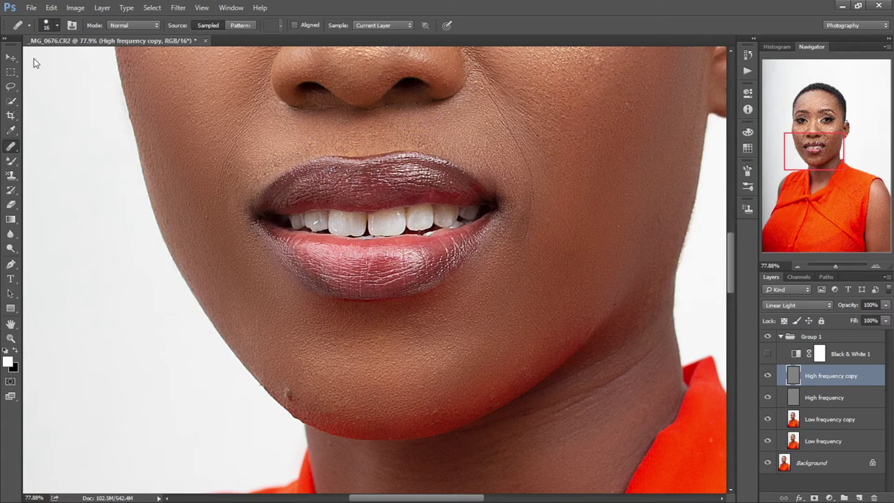
key(bracketright)
key(bracketright)
key(bracketright)
- Heal rough texture on the cheek and jawline and blemishes on the chin
drag(182, 214, 165, 225)
drag(209, 259, 211, 267)
drag(225, 303, 188, 273)
alt+click(176, 206)
drag(208, 205, 204, 223)
click(535, 371)
click(432, 395)
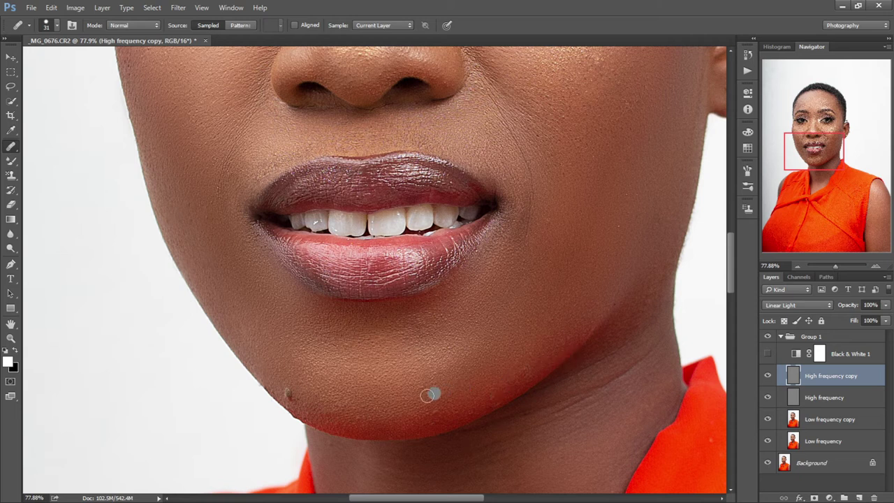
click(305, 407)
- Heal texture along the cheek edge and across the right cheek
drag(813, 149, 814, 104)
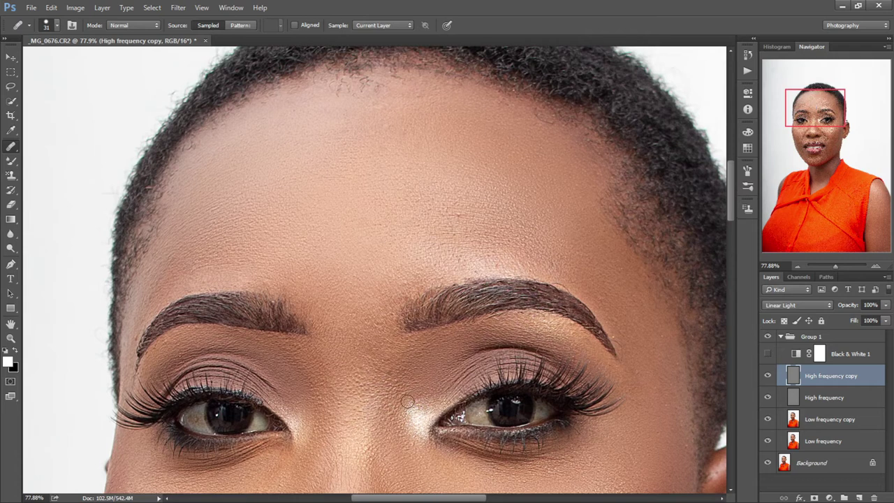
drag(797, 109, 795, 121)
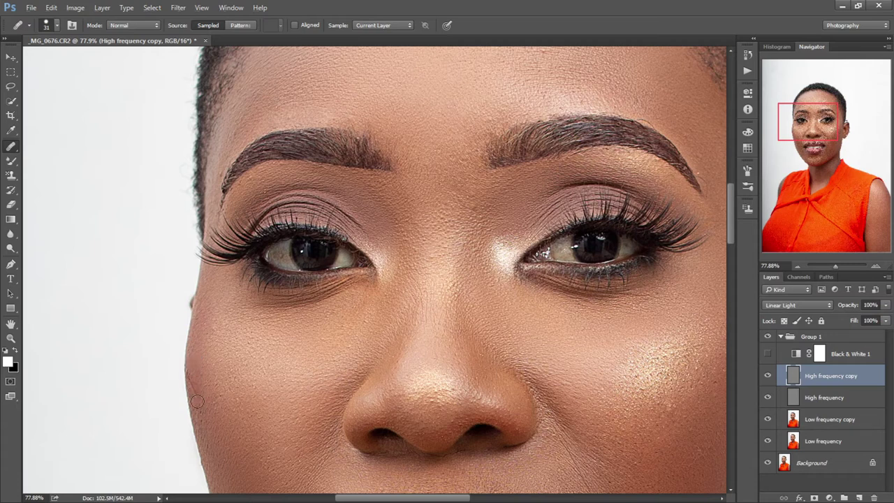
drag(191, 374, 191, 384)
alt+click(189, 370)
mouse_move(849, 124)
mouse_down()
mouse_move(841, 141)
mouse_move(822, 140)
mouse_up()
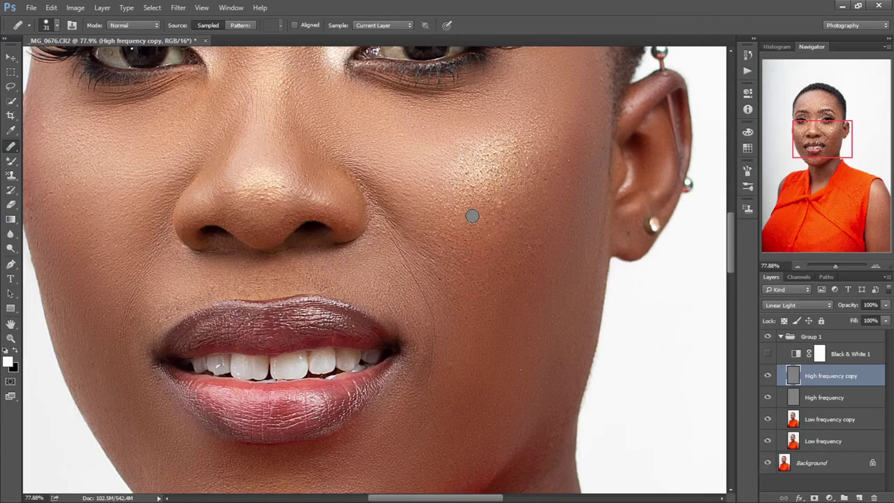
mouse_move(524, 223)
mouse_down()
mouse_move(507, 189)
mouse_move(501, 201)
mouse_up()
drag(565, 240, 546, 224)
mouse_move(546, 223)
mouse_down()
mouse_move(617, 155)
mouse_move(586, 156)
mouse_up()
- Heal spots on the side of the face and nose bridge, and clean stray hairs under the right eyebrow
scroll(628, 133, up, 2)
scroll(611, 100, up, 1)
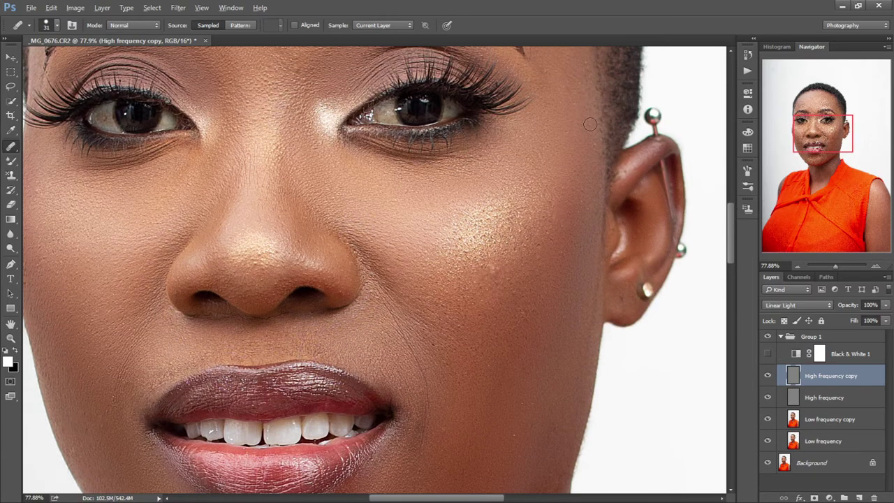
scroll(616, 154, up, 3)
click(572, 136)
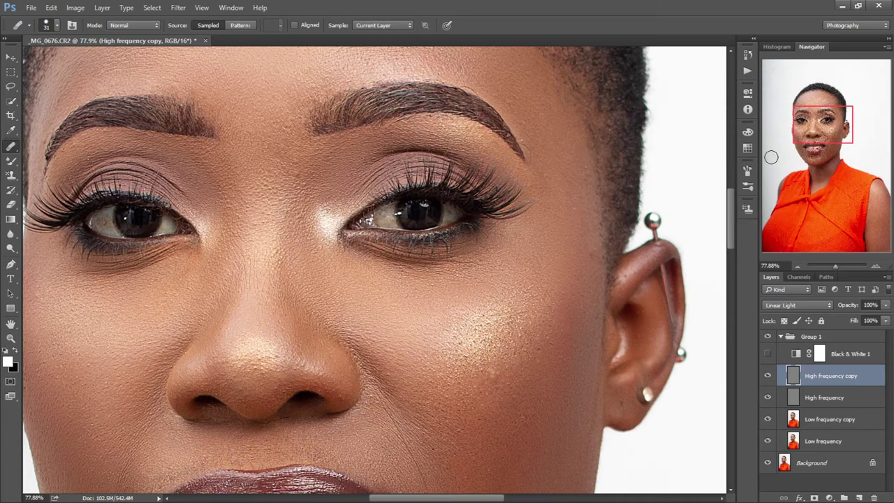
drag(508, 121, 661, 205)
click(433, 270)
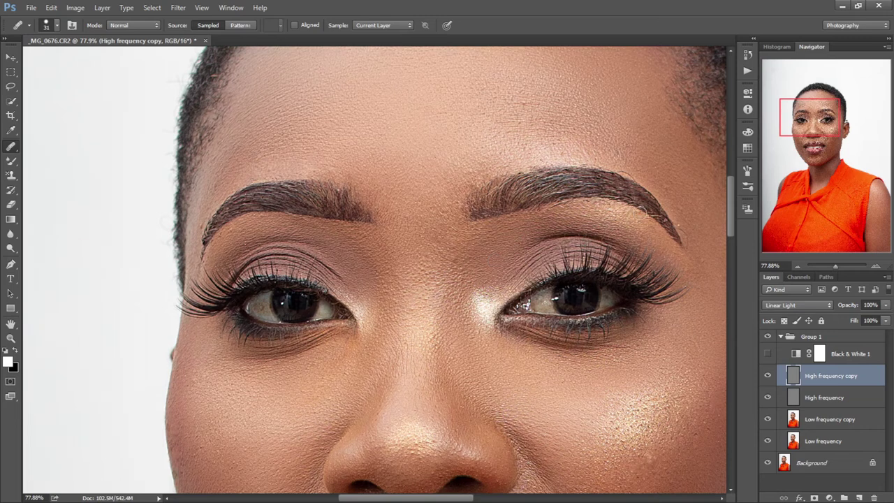
drag(604, 202, 666, 231)
- Touch up fine cheek spots with the brush at 28 px, then collapse Group 1
drag(813, 123, 808, 113)
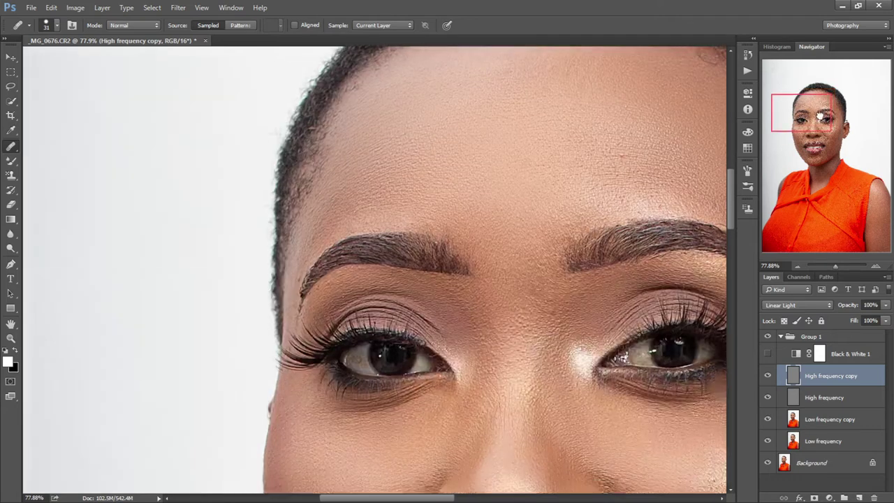
mouse_move(777, 122)
mouse_down()
mouse_move(774, 131)
mouse_move(816, 126)
mouse_up()
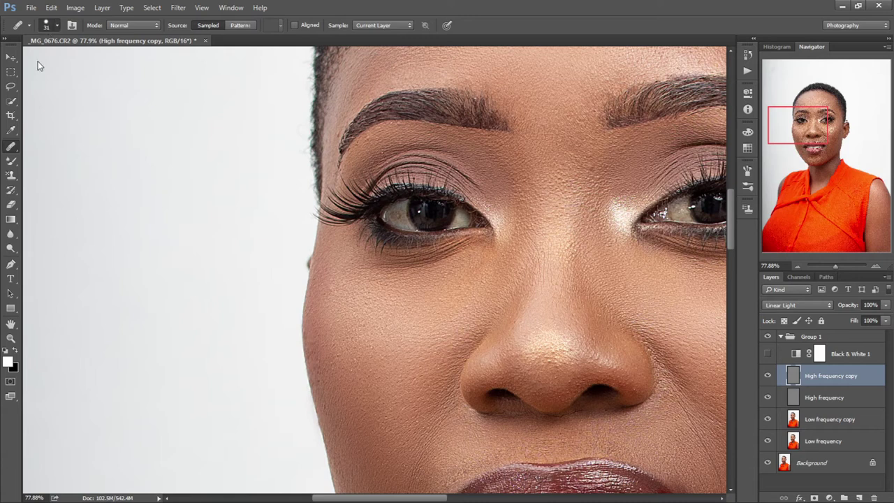
key(bracketleft)
key(bracketleft)
key(bracketleft)
drag(814, 121, 828, 131)
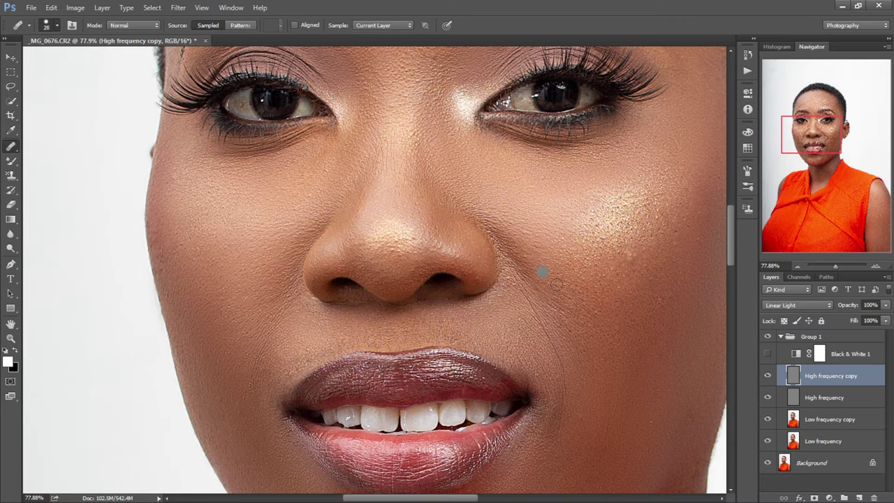
key(bracketright)
key(bracketright)
click(780, 338)
- Zoom out to the whole portrait and add a Dodge &Burn group with Dodge and Burn curves layers
drag(840, 268, 831, 266)
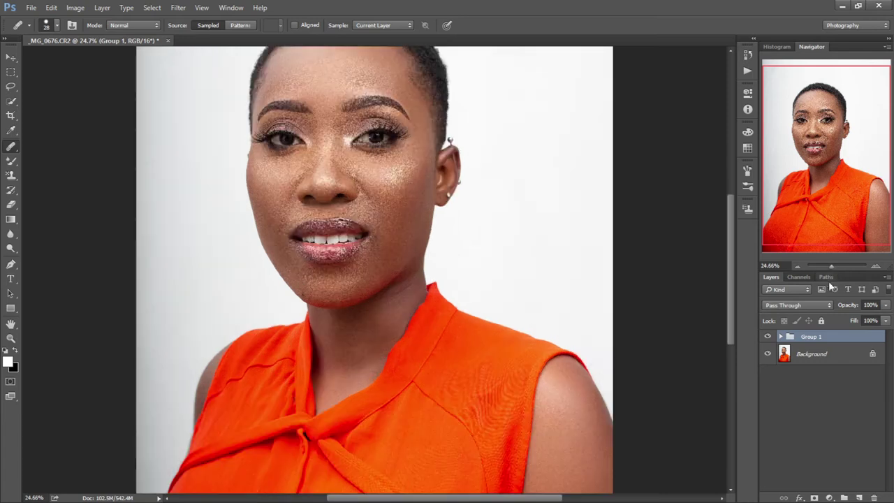
drag(838, 209, 838, 187)
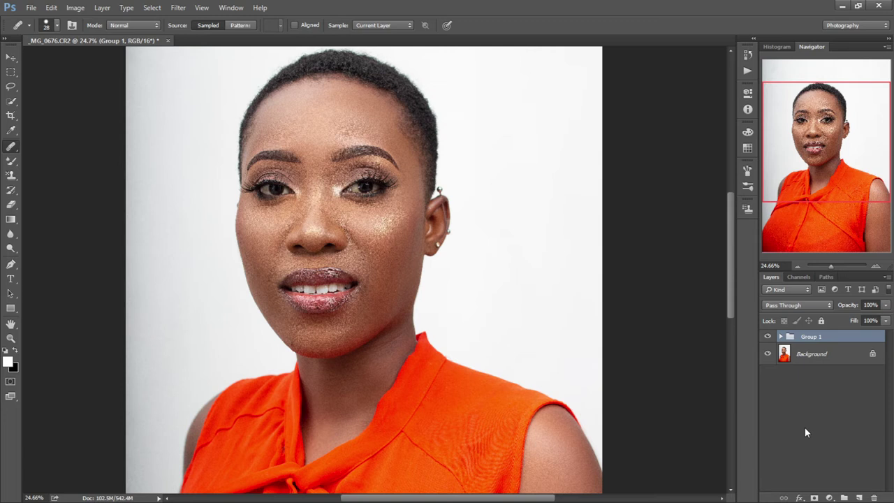
key(F2)
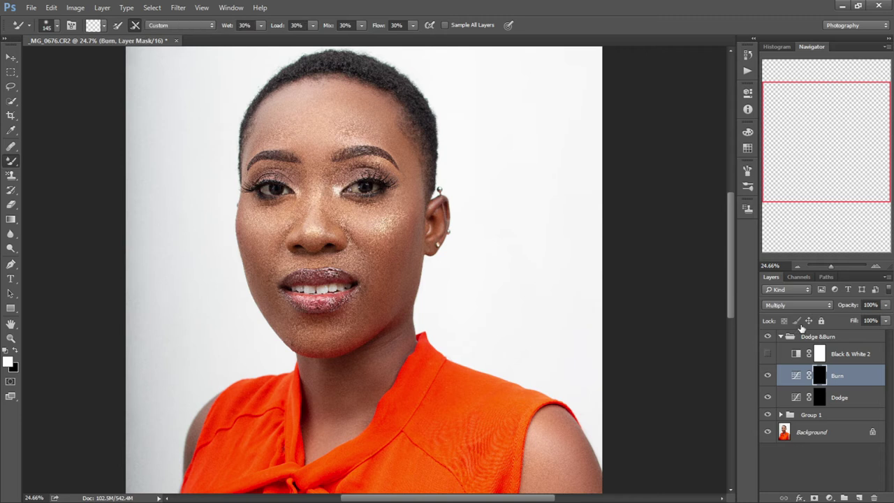
- Switch on the Black & White 2 helper layer and zoom in on the eyes and nose
click(840, 267)
drag(831, 146, 820, 130)
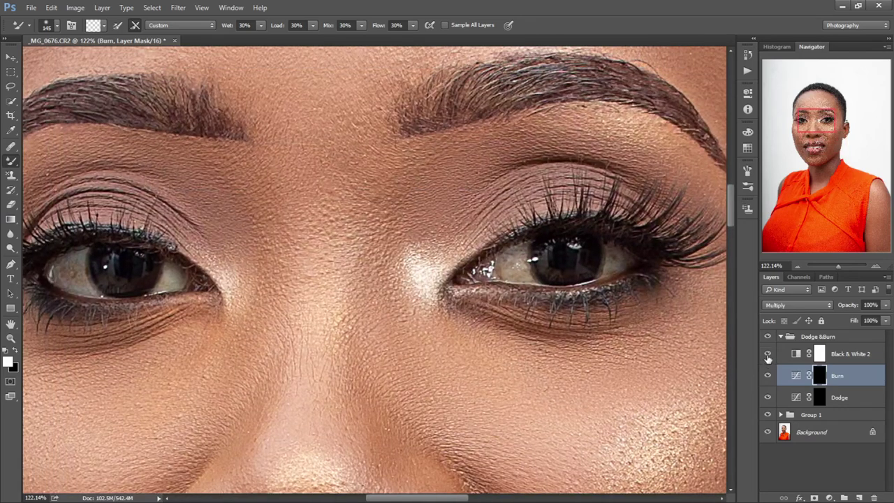
click(768, 355)
drag(835, 266, 835, 265)
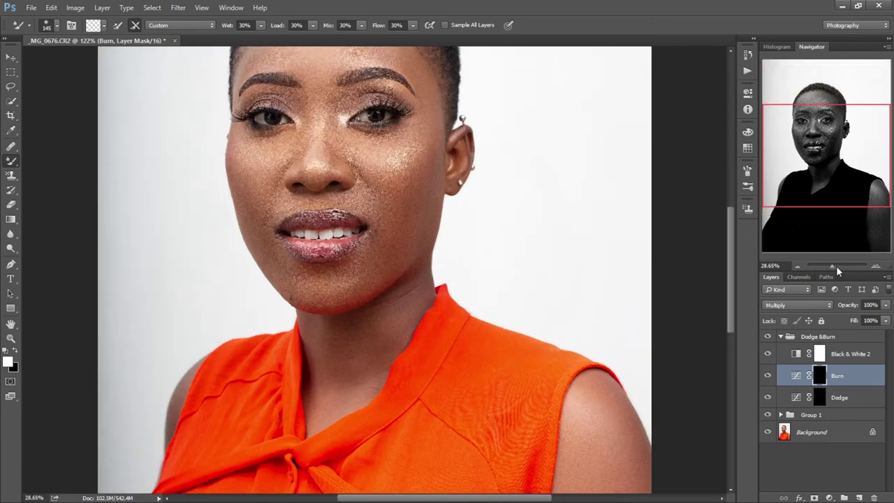
drag(824, 159, 819, 138)
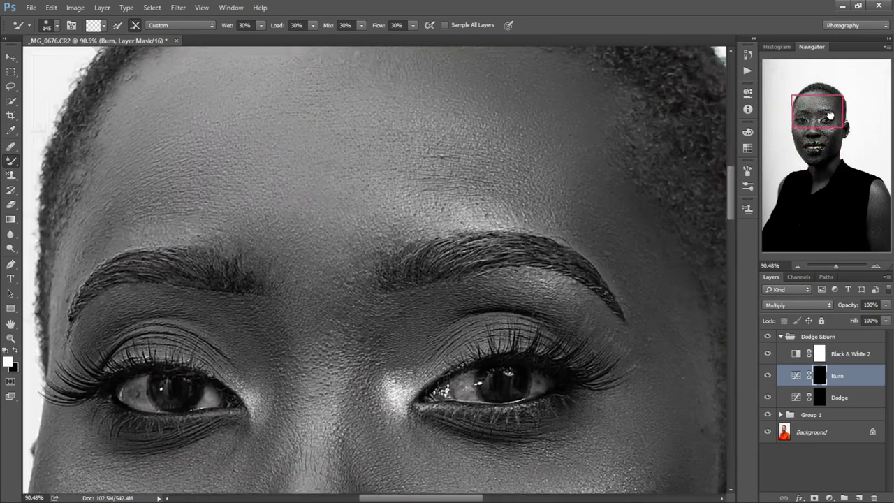
drag(819, 137, 829, 114)
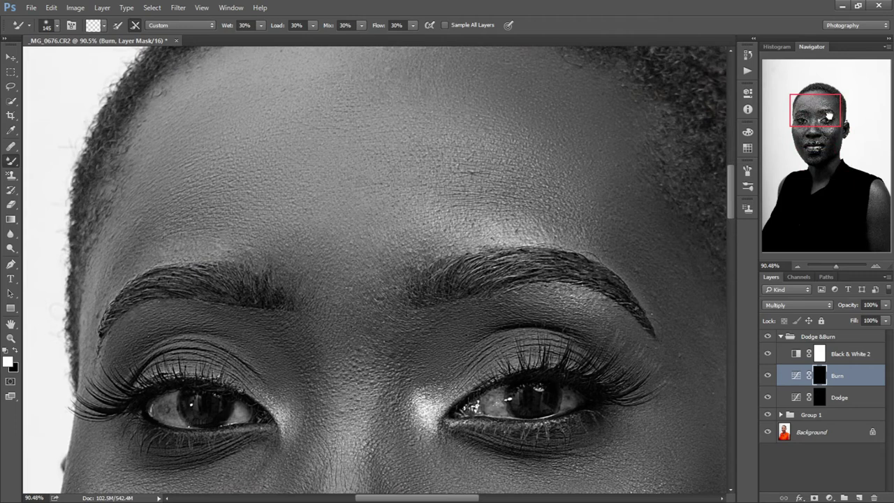
key(shift+alt+s)
- Select the Dodge layer and set a plain brush to 3% flow, enlarged for soft strokes
click(845, 401)
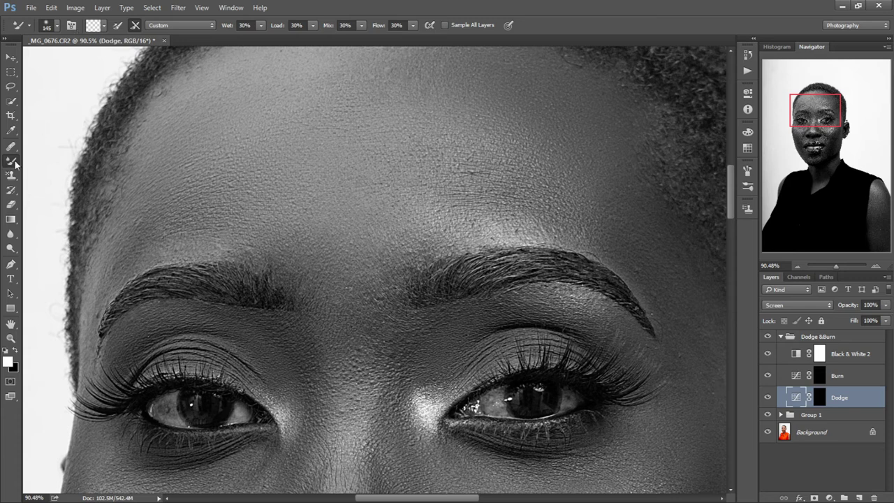
key(shift+b)
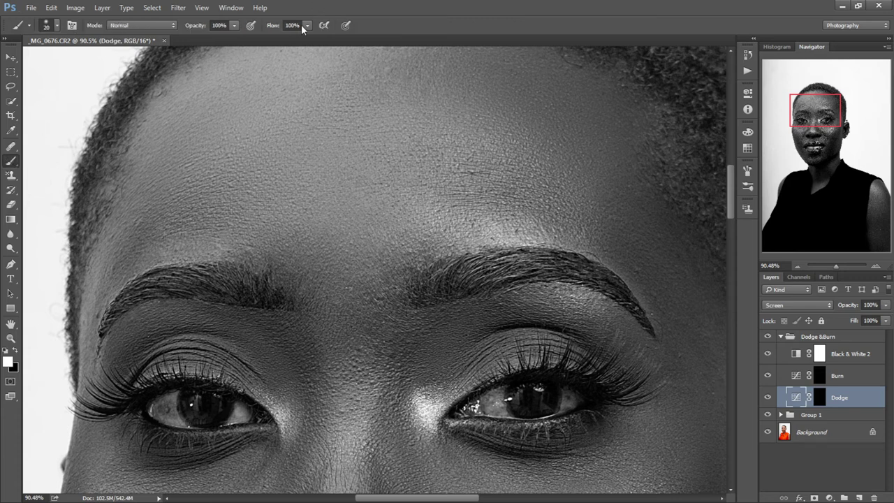
click(301, 25)
text(3)
key(Return)
key(bracketright)
key(bracketright)
key(bracketright)
drag(818, 115, 821, 109)
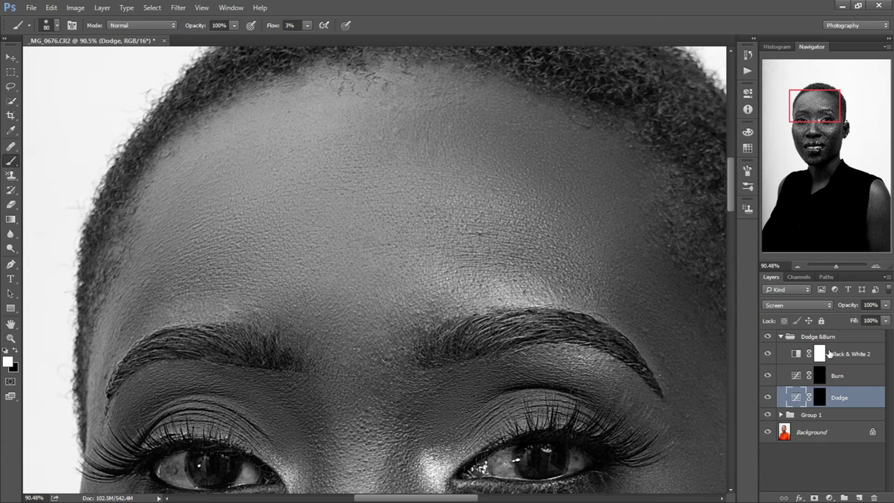
drag(821, 117, 819, 123)
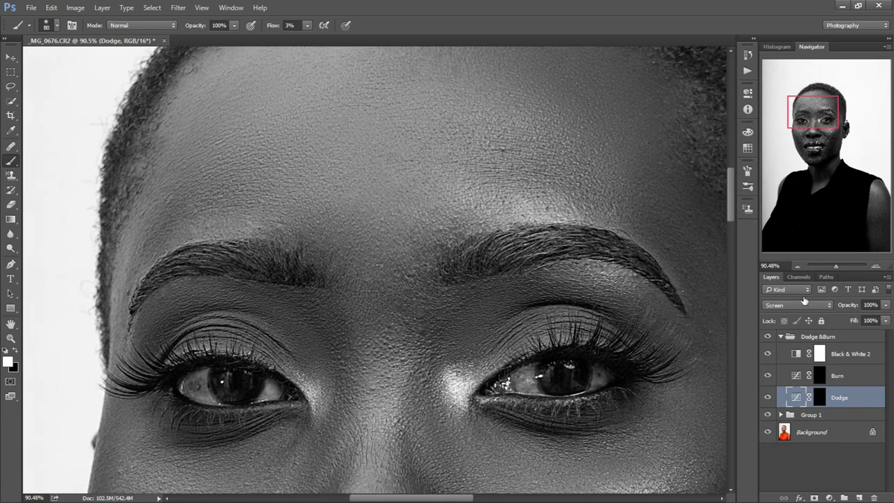
- On the Dodge mask, paint over both eyes' inner corners and the lower lip
click(821, 397)
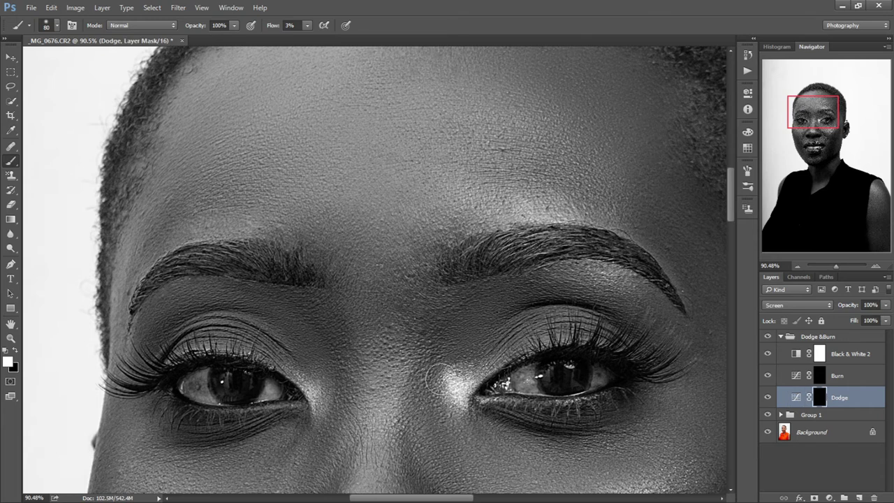
drag(453, 383, 460, 386)
drag(318, 392, 306, 377)
drag(821, 117, 819, 135)
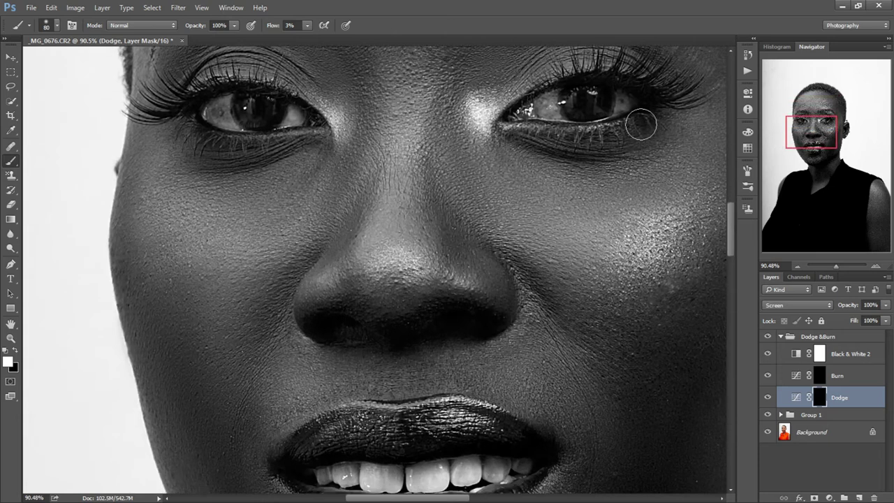
drag(810, 138, 811, 144)
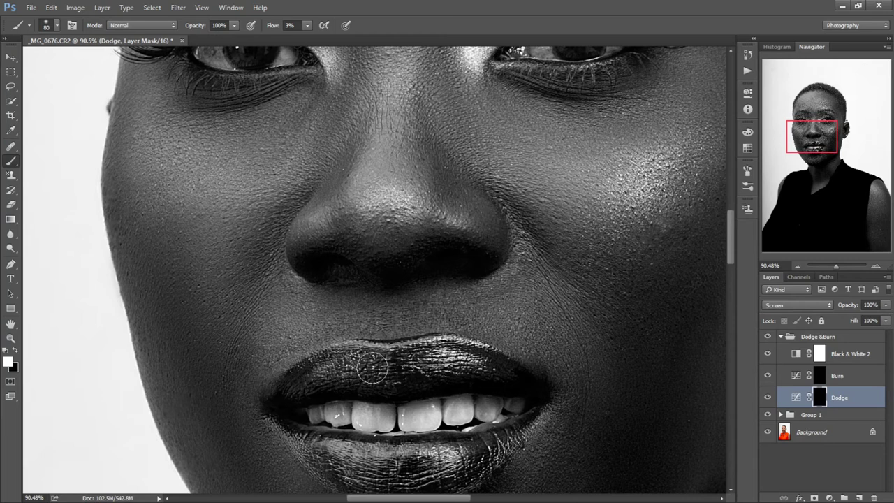
drag(454, 447, 335, 454)
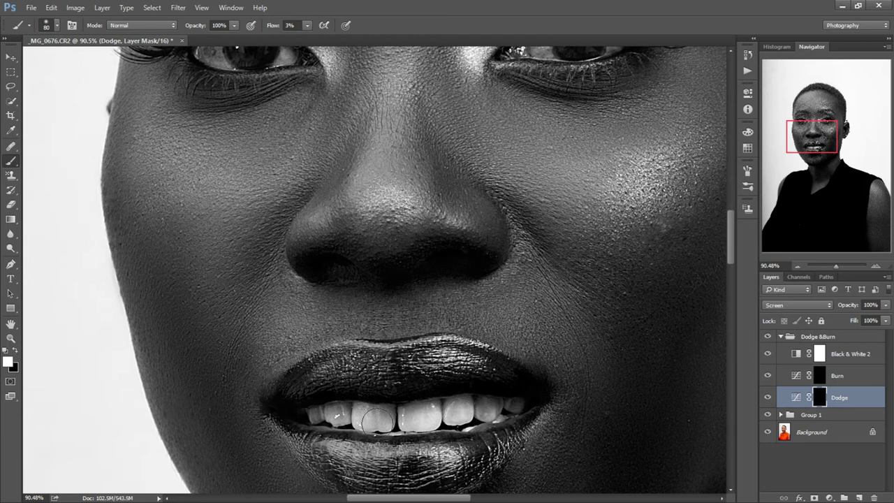
drag(627, 391, 612, 293)
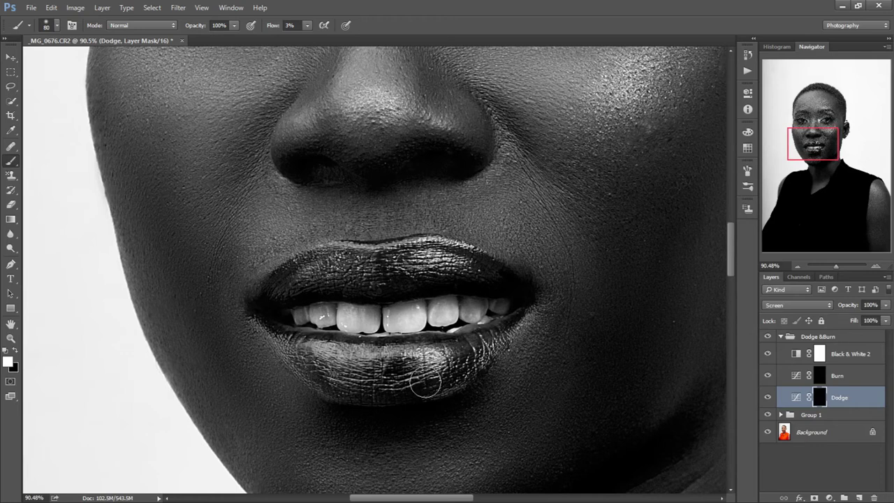
drag(831, 155, 831, 137)
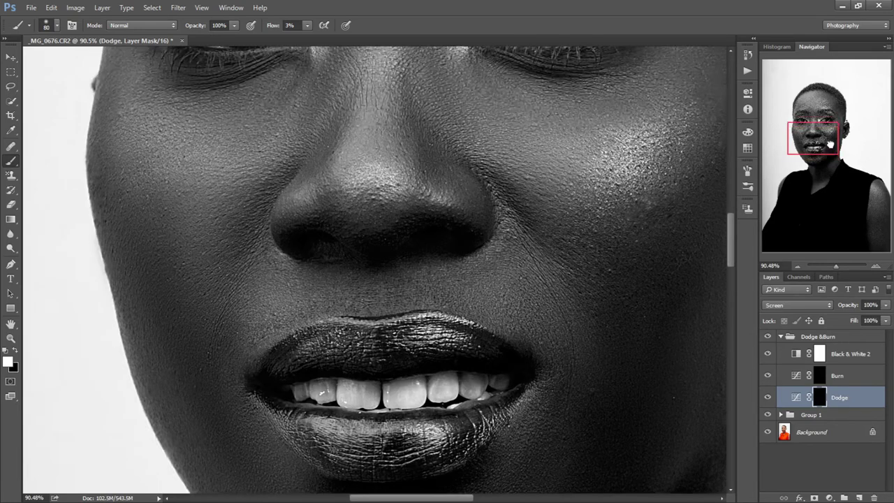
drag(592, 83, 630, 203)
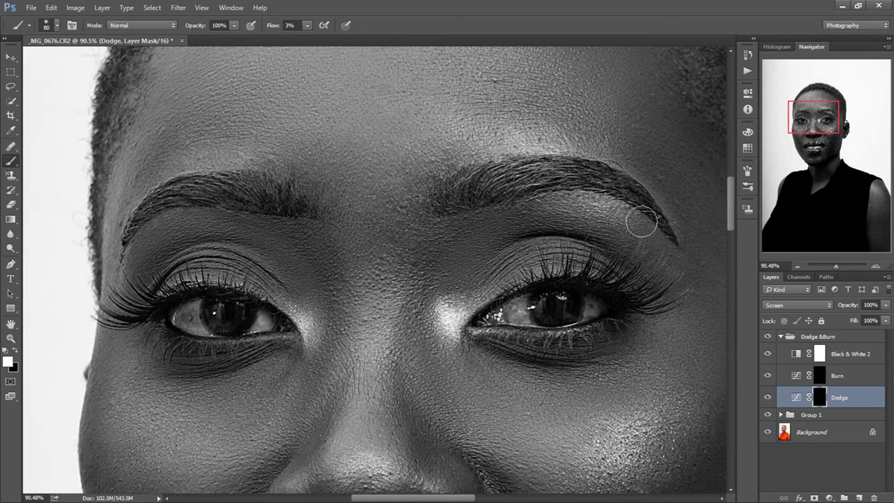
drag(826, 125, 827, 114)
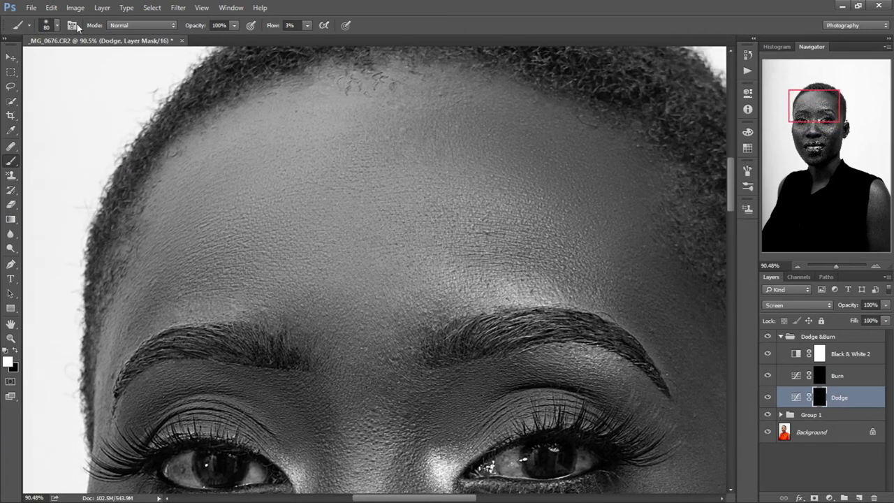
- Enlarge the brush and give the forehead a broad light dodge
click(833, 264)
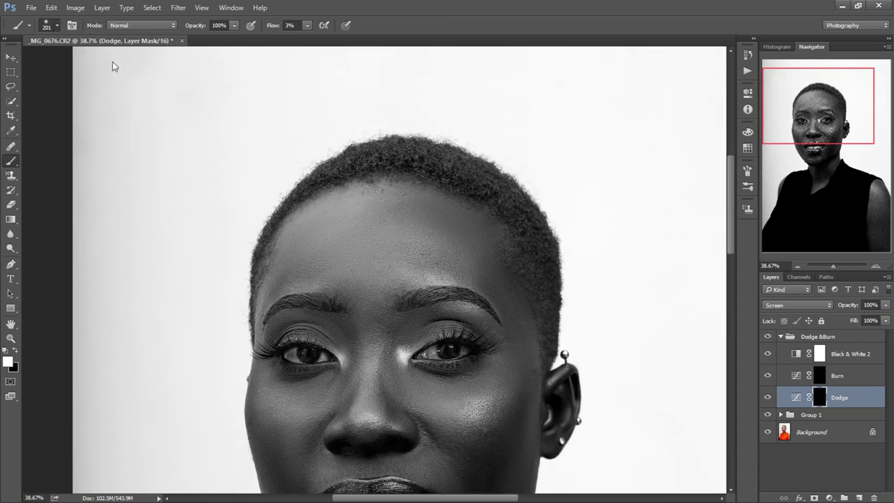
key(bracketright)
key(bracketright)
key(bracketright)
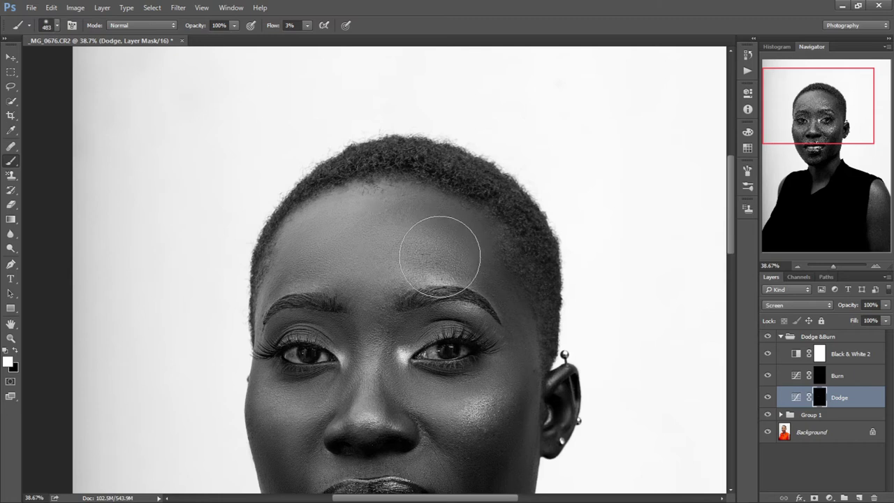
drag(444, 260, 439, 235)
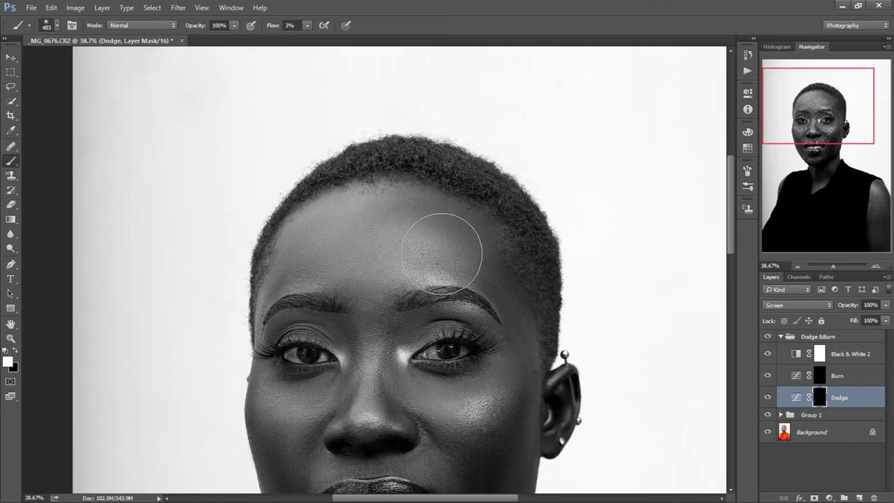
drag(826, 123, 843, 155)
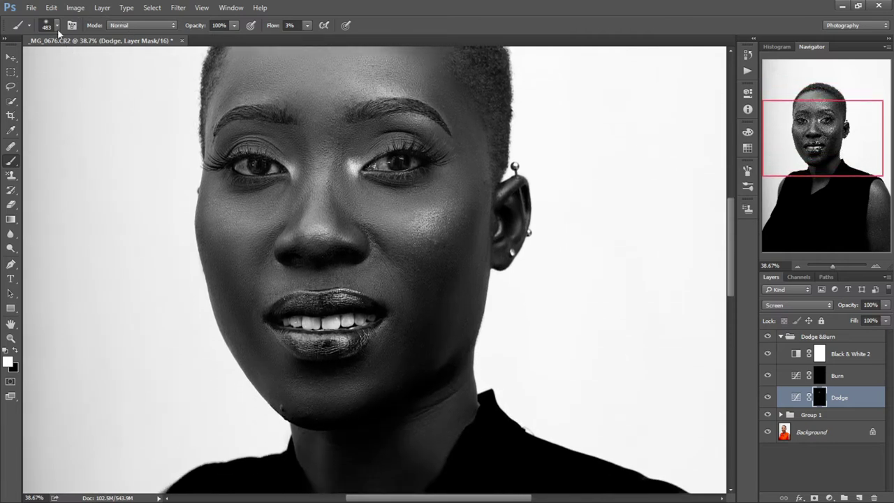
- Shrink the brush and brighten and widen the cheek highlight beside the nose
key(bracketleft)
key(bracketleft)
key(bracketleft)
click(835, 265)
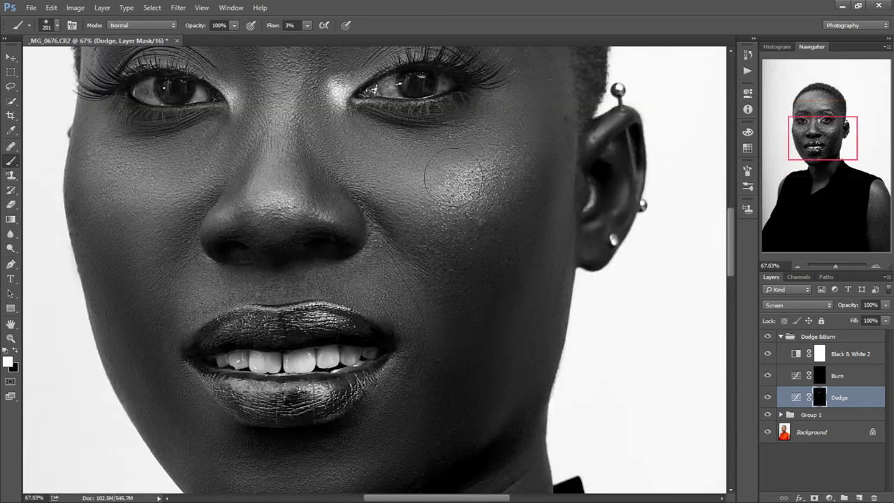
click(493, 167)
mouse_move(477, 180)
mouse_down()
mouse_move(429, 200)
mouse_move(510, 140)
mouse_move(403, 199)
mouse_up()
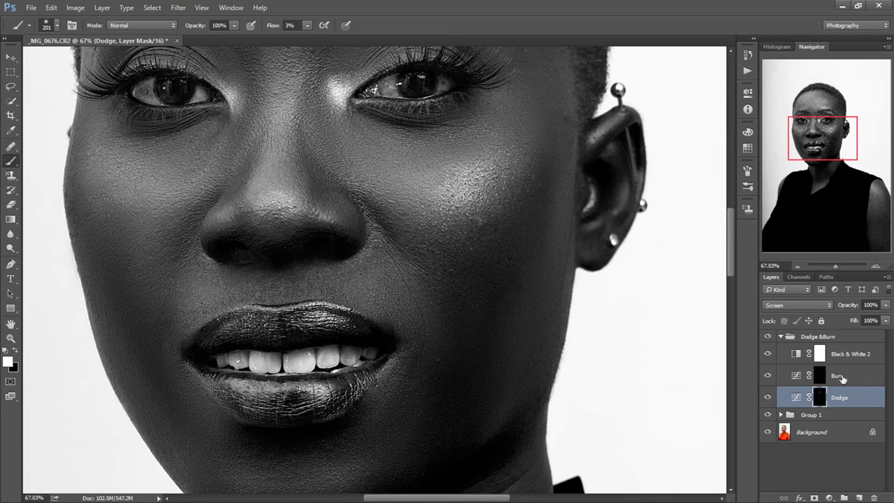
click(823, 376)
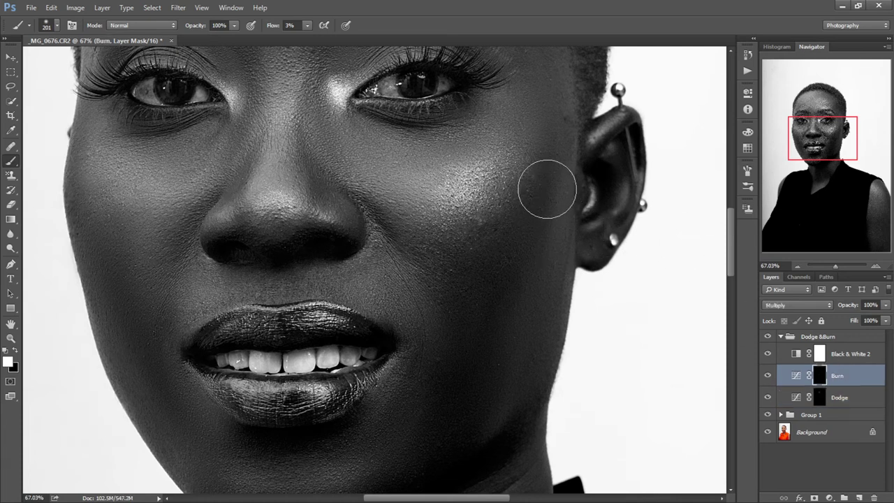
- Hide Black & White 2, burn the left cheek edge, and toggle Dodge and Burn to compare
click(768, 354)
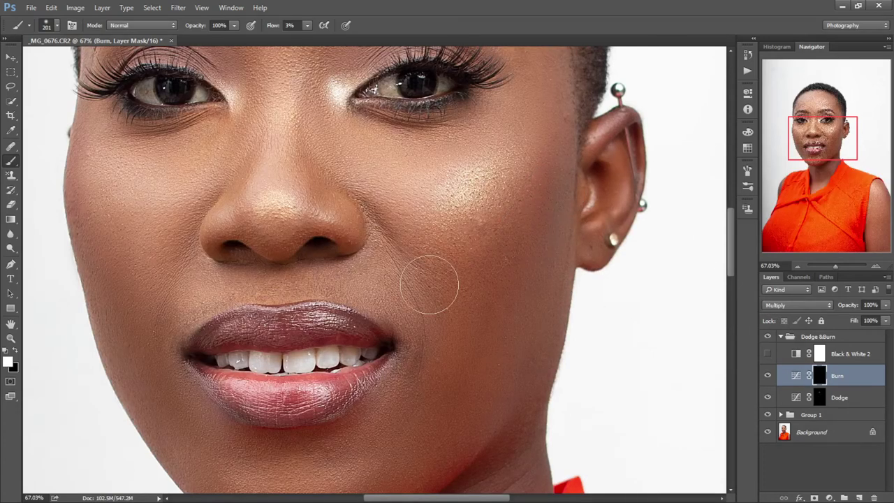
drag(86, 200, 88, 206)
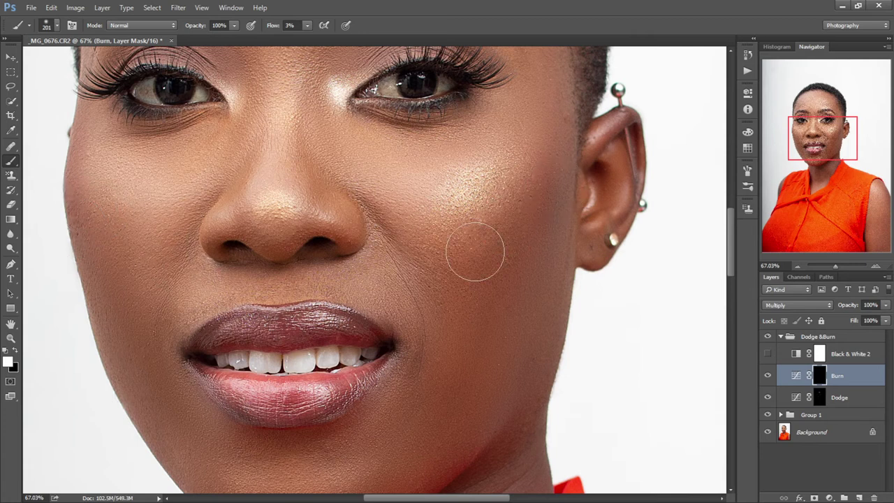
drag(820, 137, 817, 132)
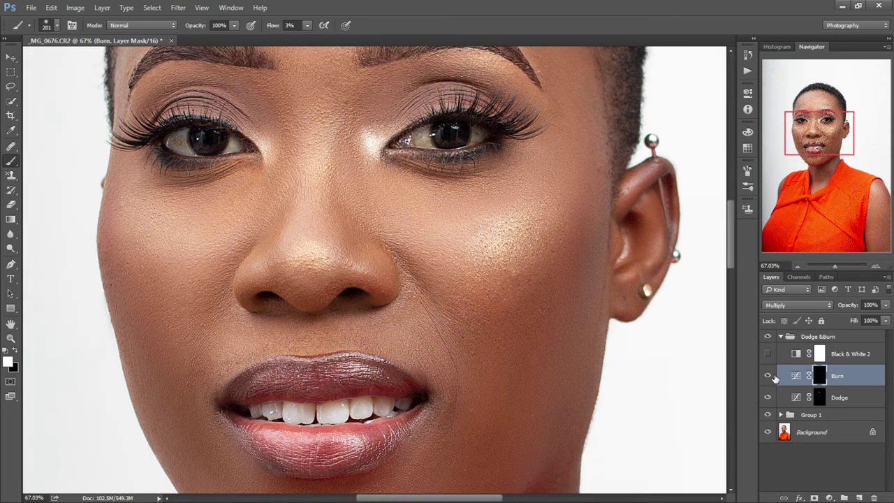
click(768, 397)
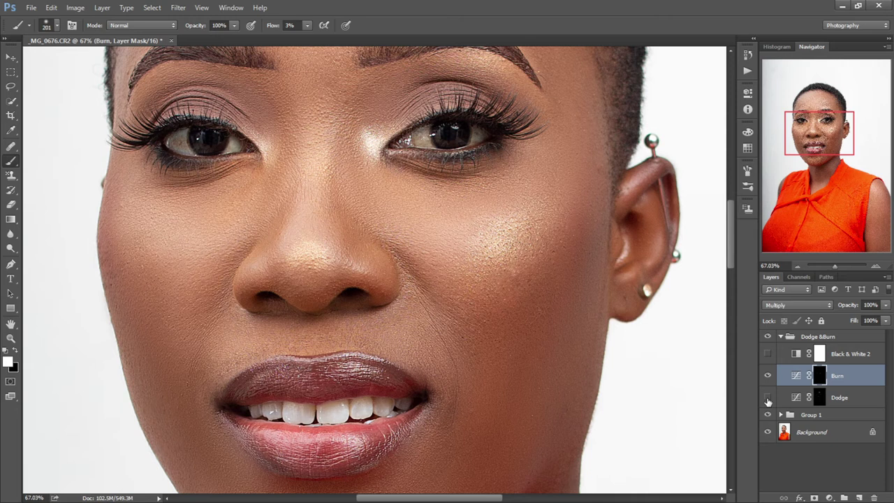
click(767, 398)
click(767, 398)
click(767, 398)
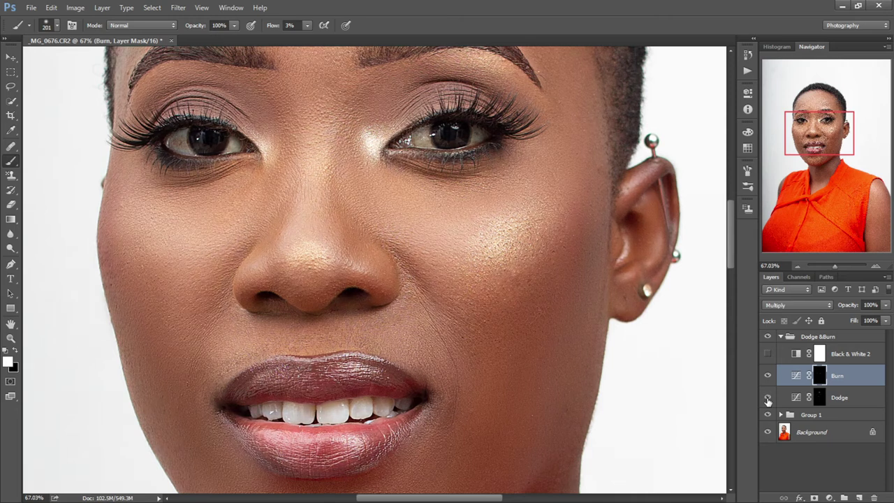
click(767, 377)
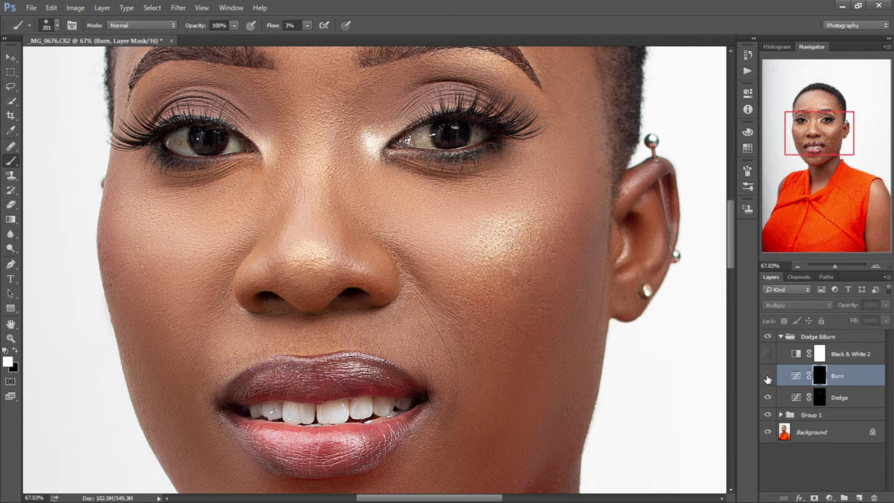
click(768, 377)
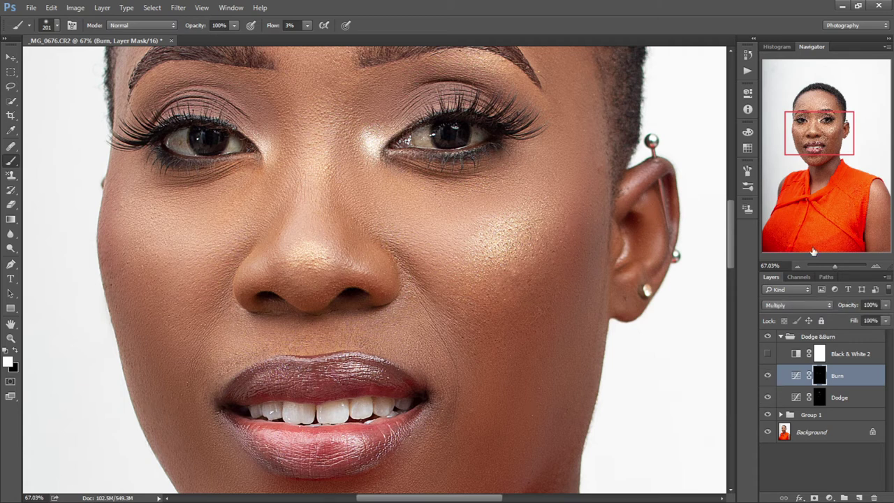
mouse_move(815, 167)
mouse_down()
mouse_move(822, 127)
mouse_move(812, 124)
mouse_up()
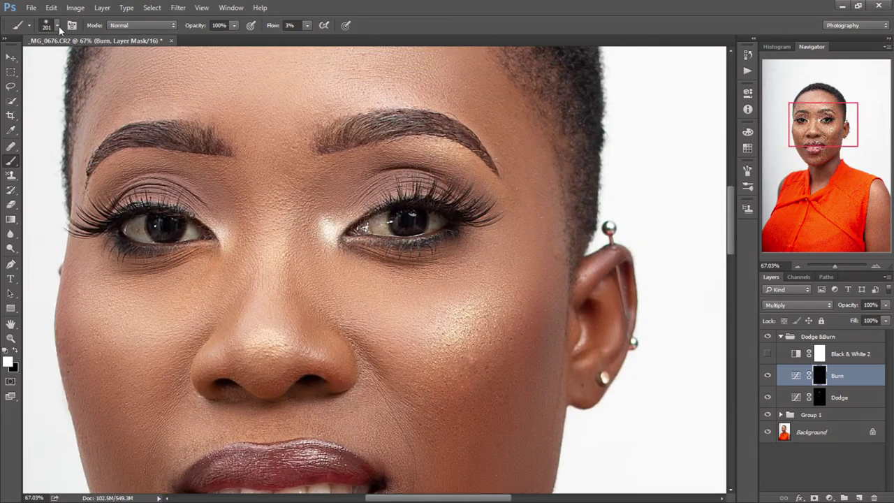
- Burn around the left iris, both eyebrows and the upper lashes of both eyes
drag(159, 225, 172, 229)
mouse_move(328, 132)
mouse_down()
mouse_move(376, 145)
mouse_move(342, 137)
mouse_move(433, 120)
mouse_move(455, 128)
mouse_move(345, 136)
mouse_move(396, 126)
mouse_up()
mouse_move(193, 140)
mouse_down()
mouse_move(209, 143)
mouse_move(126, 139)
mouse_move(196, 141)
mouse_up()
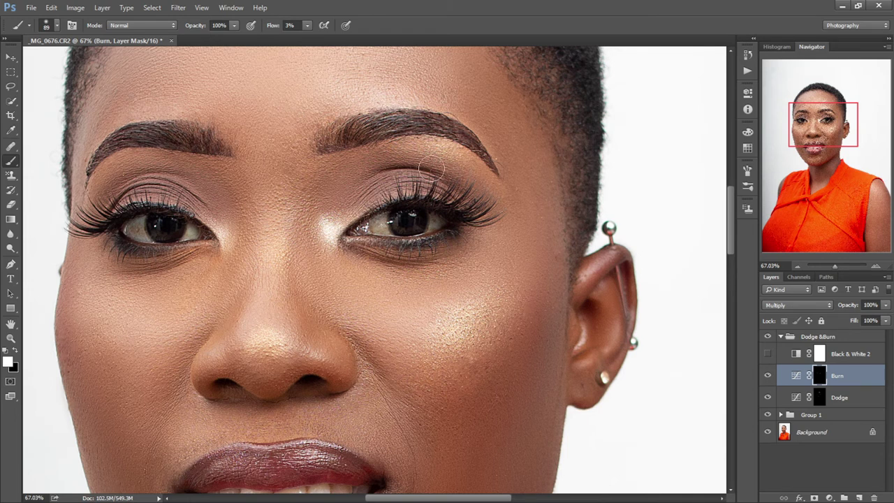
drag(447, 204, 434, 203)
mouse_move(434, 203)
mouse_down()
mouse_move(468, 211)
mouse_move(409, 193)
mouse_move(408, 218)
mouse_move(425, 197)
mouse_move(460, 197)
mouse_move(168, 210)
mouse_move(144, 208)
mouse_move(191, 204)
mouse_move(174, 193)
mouse_move(136, 195)
mouse_move(190, 205)
mouse_move(164, 188)
mouse_move(143, 192)
mouse_up()
mouse_move(410, 181)
mouse_down()
mouse_move(436, 186)
mouse_move(368, 202)
mouse_move(444, 192)
mouse_move(363, 197)
mouse_move(422, 190)
mouse_move(326, 186)
mouse_up()
mouse_move(153, 184)
mouse_down()
mouse_move(190, 204)
mouse_move(127, 199)
mouse_up()
mouse_move(229, 200)
mouse_down()
mouse_move(222, 221)
mouse_move(206, 192)
mouse_up()
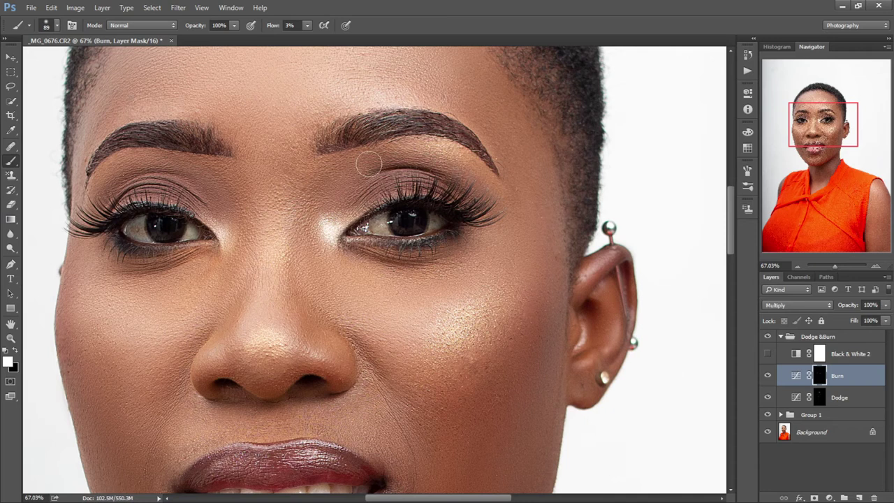
- Dodge both irises, toggle the Dodge &Burn group for a before view, and re-enable Black & White 2
click(815, 395)
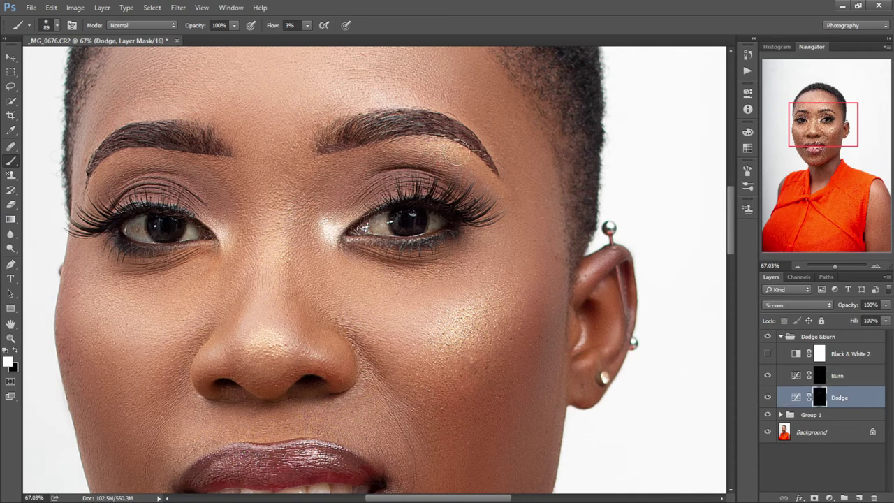
drag(164, 226, 139, 226)
drag(404, 225, 439, 218)
click(768, 337)
click(767, 337)
click(767, 336)
click(768, 336)
click(767, 337)
click(768, 337)
drag(835, 131, 839, 139)
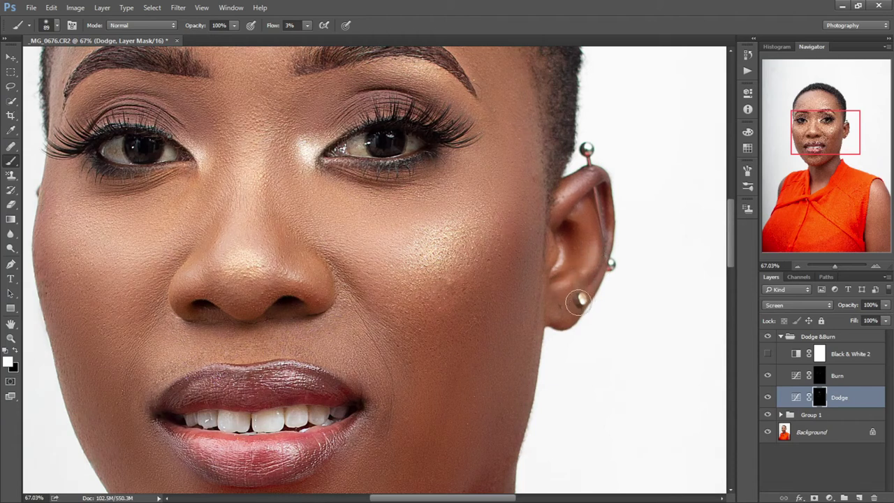
drag(853, 128, 840, 143)
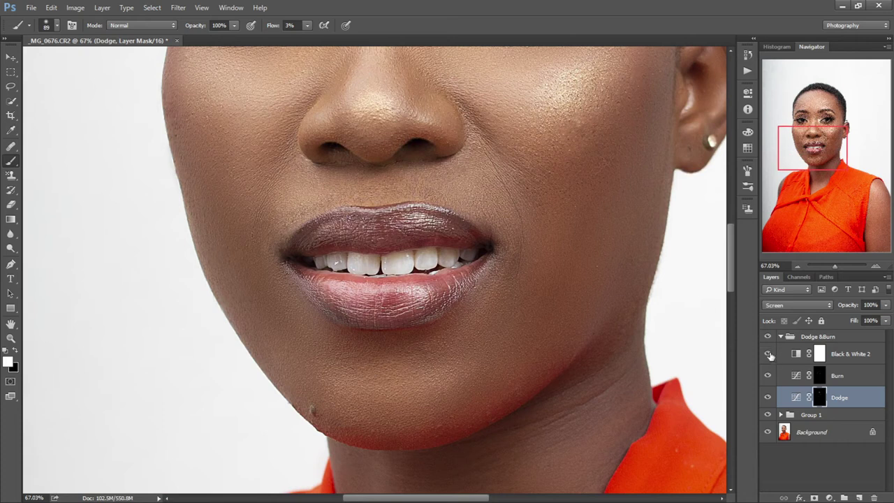
click(768, 354)
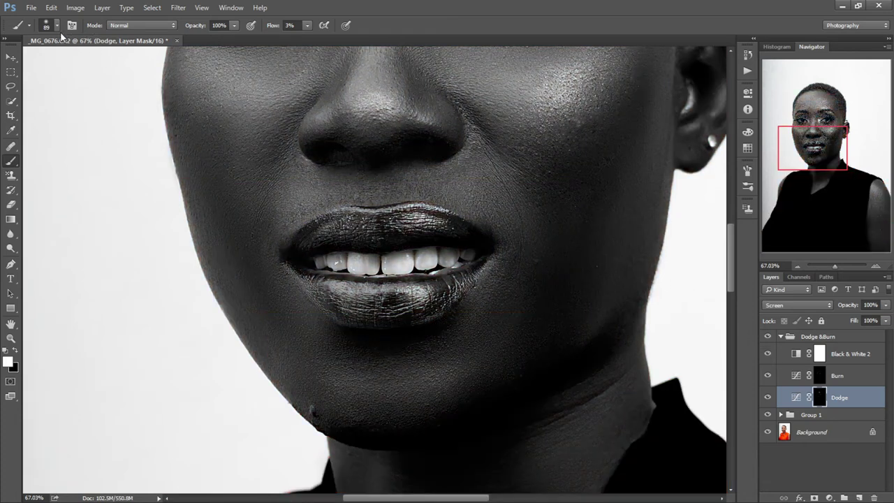
- On the Dodge mask, lighten the lower lip and refine near the nostril with a smaller brush
key(bracketright)
key(bracketright)
key(bracketright)
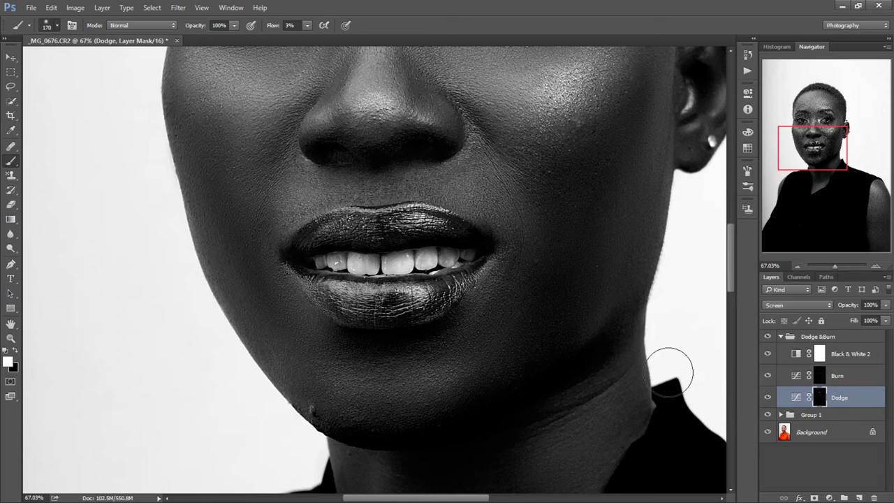
click(844, 376)
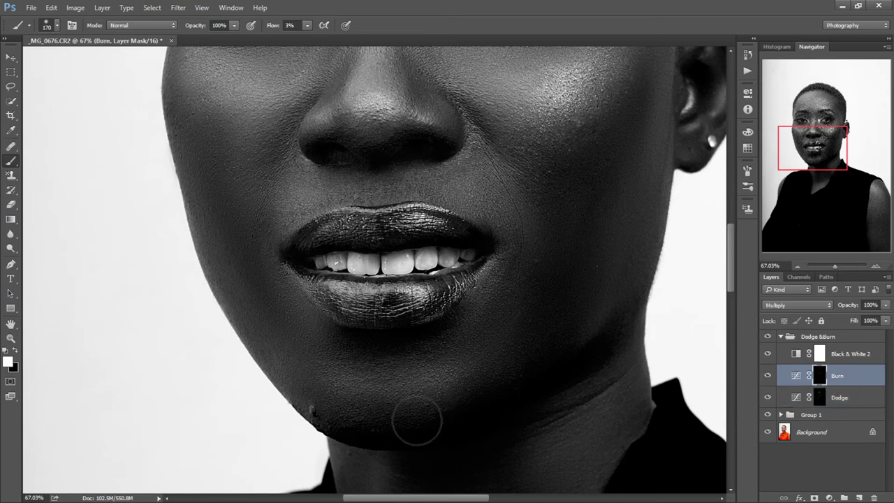
click(837, 397)
click(834, 398)
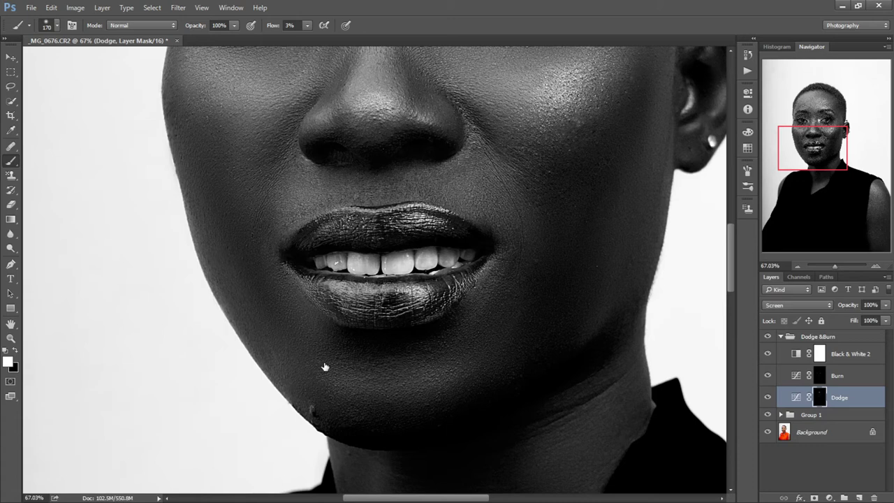
mouse_move(507, 292)
mouse_down()
mouse_move(485, 277)
mouse_move(468, 303)
mouse_move(292, 283)
mouse_up()
drag(483, 134, 461, 133)
drag(471, 140, 461, 155)
click(840, 377)
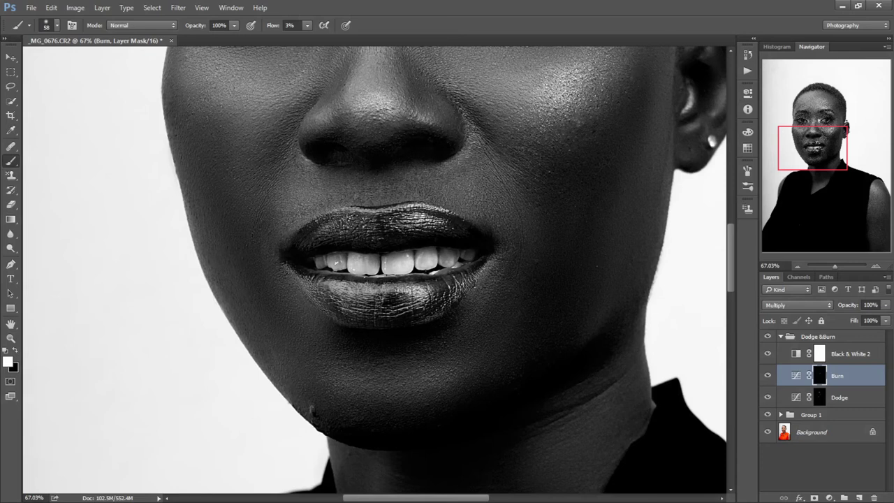
drag(777, 132, 773, 117)
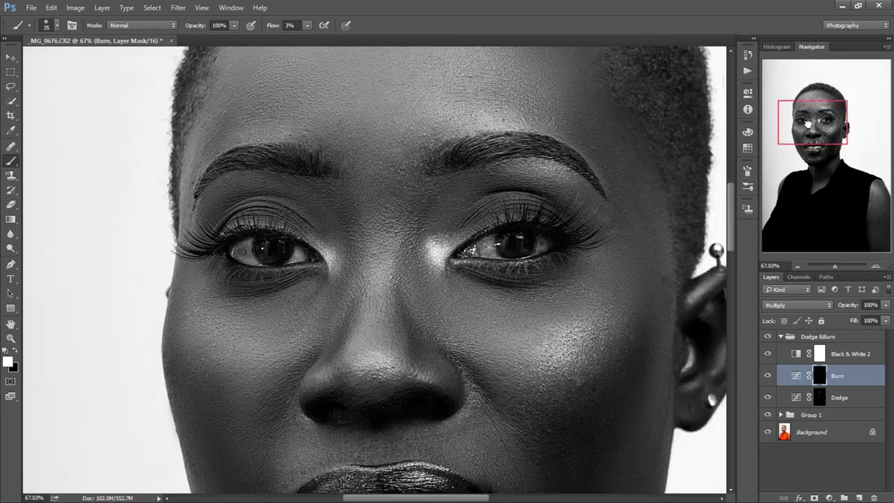
drag(789, 142, 808, 118)
drag(838, 267, 828, 268)
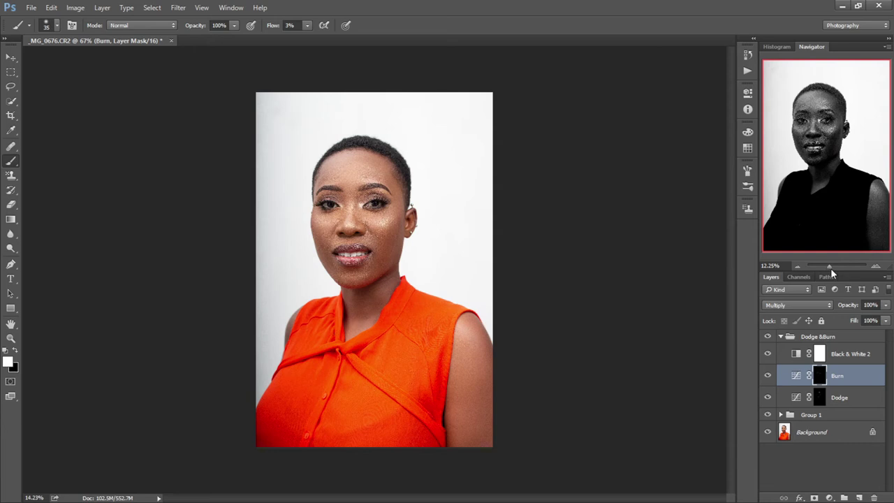
- Zoom in on the neck and lighten its edge on the Dodge mask
drag(831, 268, 836, 269)
mouse_move(848, 158)
mouse_down()
mouse_move(834, 180)
mouse_move(858, 199)
mouse_move(838, 183)
mouse_up()
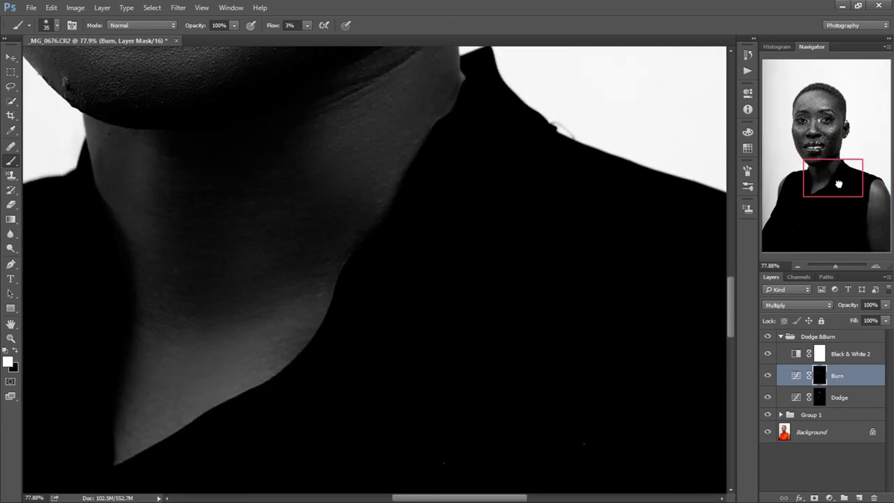
click(839, 398)
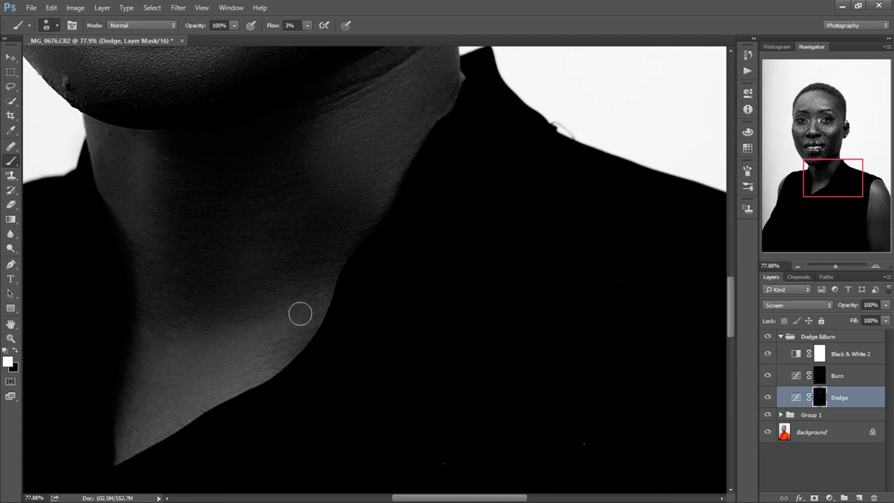
mouse_move(290, 323)
mouse_down()
mouse_move(146, 434)
mouse_move(184, 415)
mouse_move(289, 319)
mouse_move(269, 369)
mouse_move(179, 343)
mouse_up()
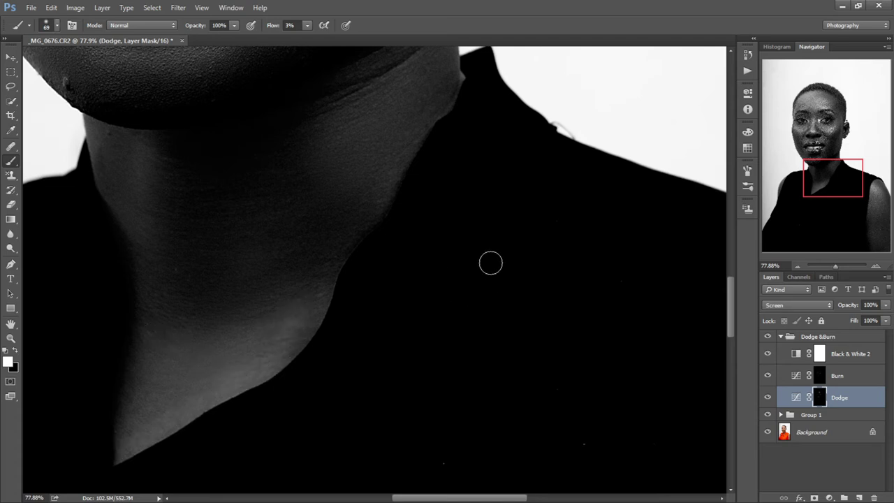
click(831, 379)
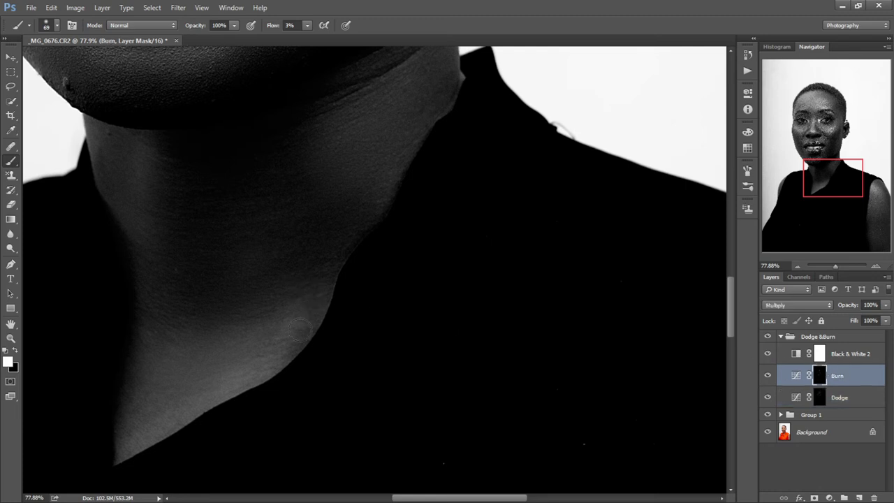
drag(832, 178, 834, 167)
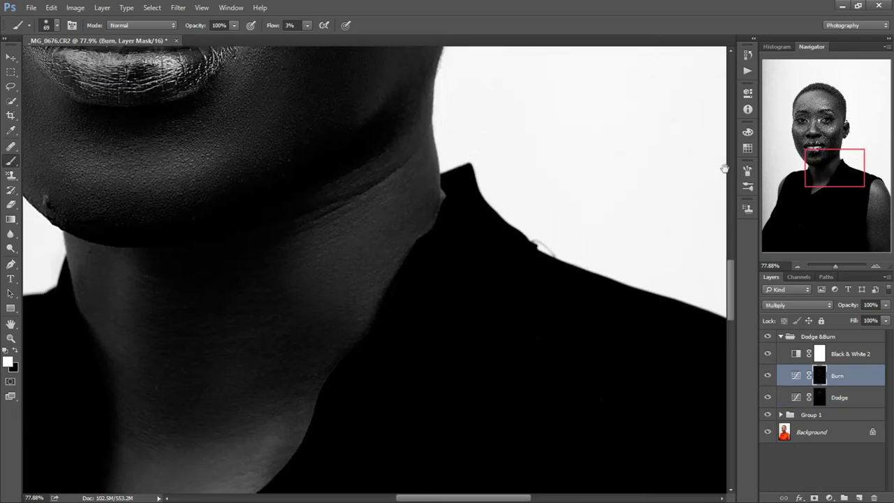
click(845, 400)
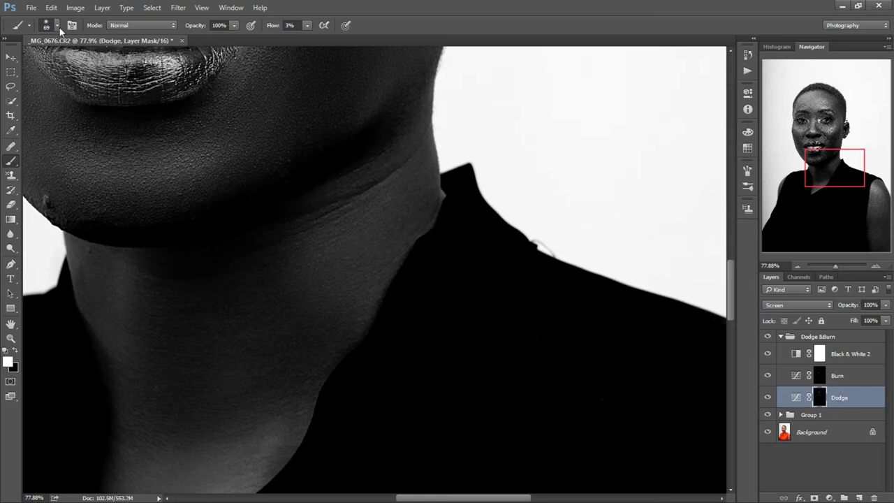
- Enlarge the brush to 170 px for the right shoulder and hide Black & White 2 for colour
key(bracketleft)
key(bracketleft)
key(bracketleft)
drag(834, 184, 870, 207)
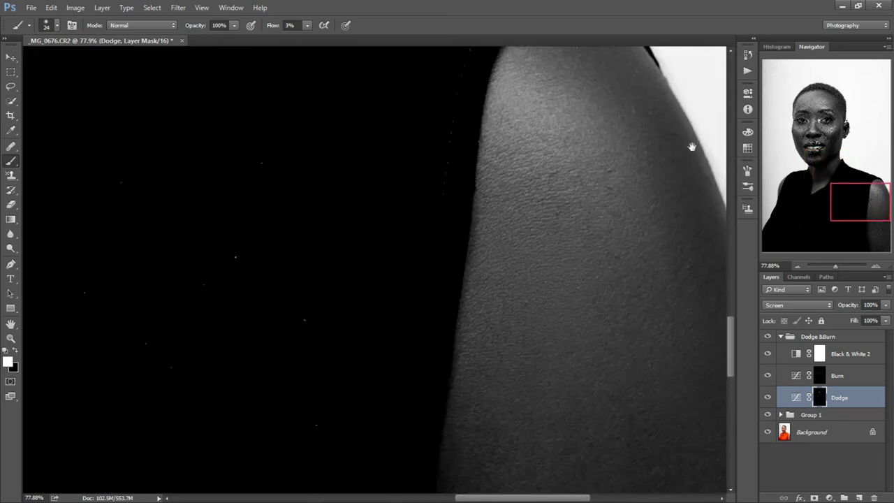
key(bracketright)
key(bracketright)
key(bracketright)
drag(834, 265, 830, 266)
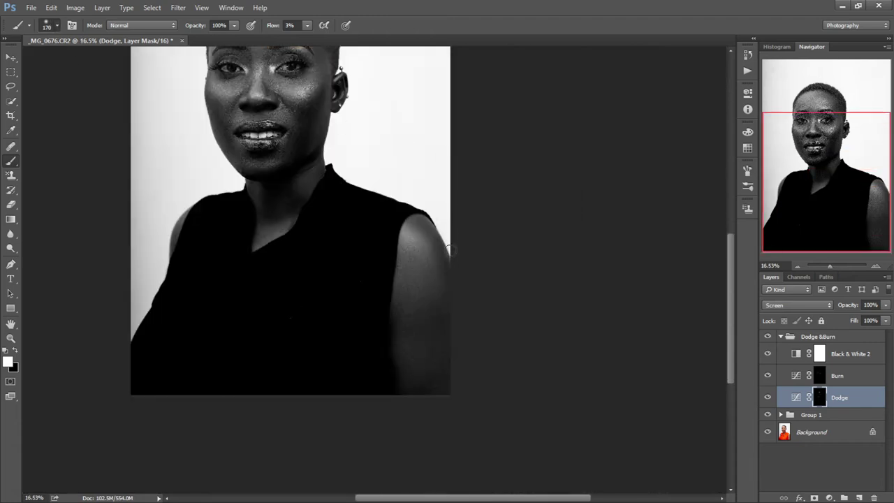
key(bracketright)
key(bracketright)
click(767, 355)
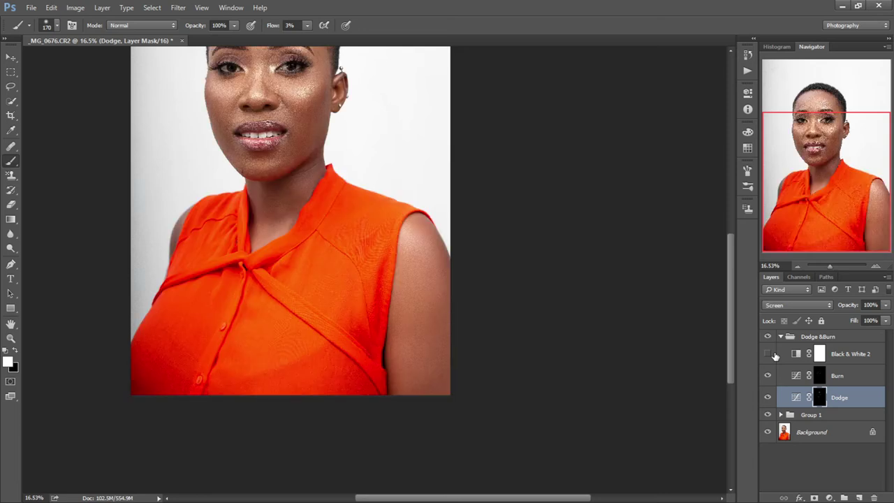
- Burn the shoulder edge slightly with a much larger brush, then refit the view on the face
click(850, 377)
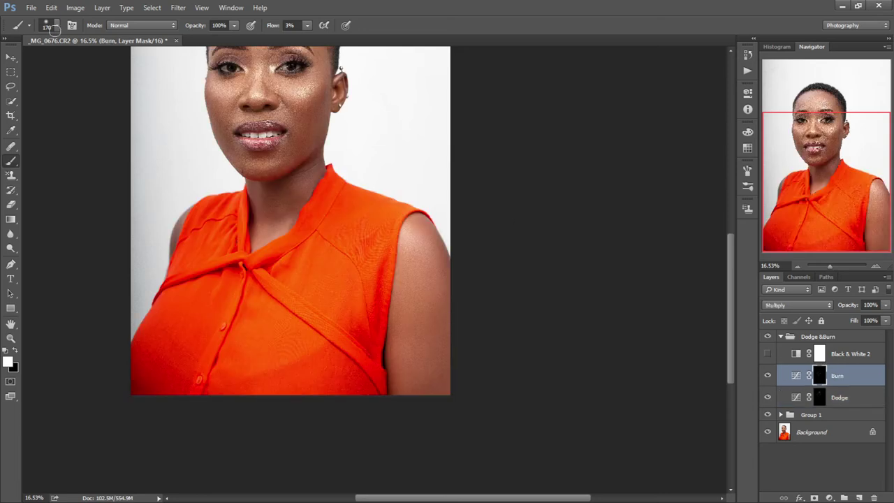
key(bracketright)
key(bracketright)
key(bracketright)
drag(457, 257, 456, 319)
click(855, 187)
drag(855, 187, 847, 171)
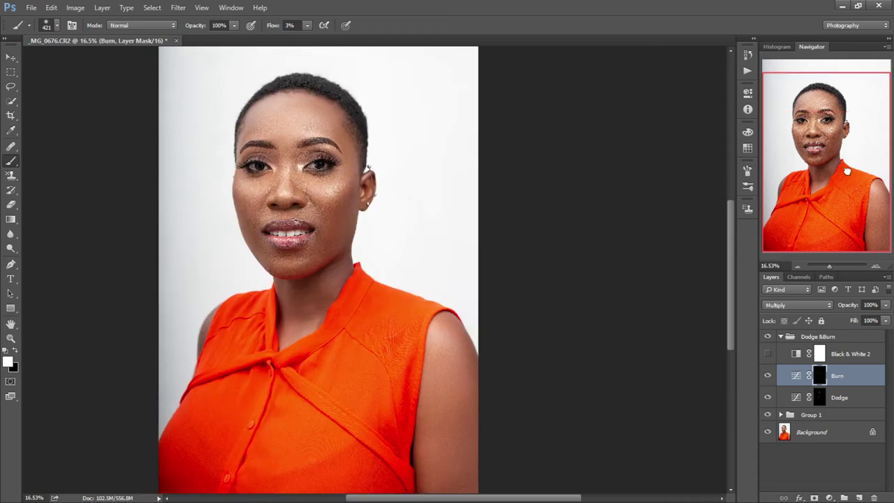
drag(830, 266, 835, 266)
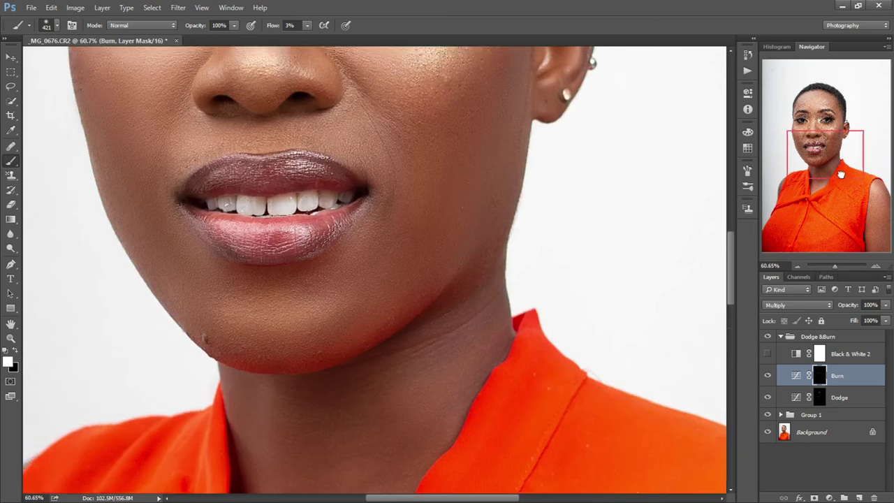
drag(824, 174, 827, 141)
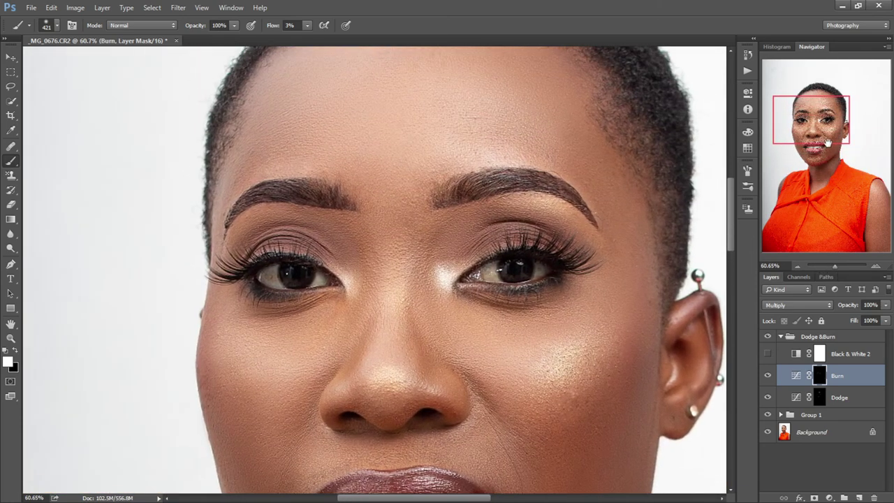
- Collapse the Dodge &Burn group and toggle it and Group 1 off and on for before/after
click(781, 337)
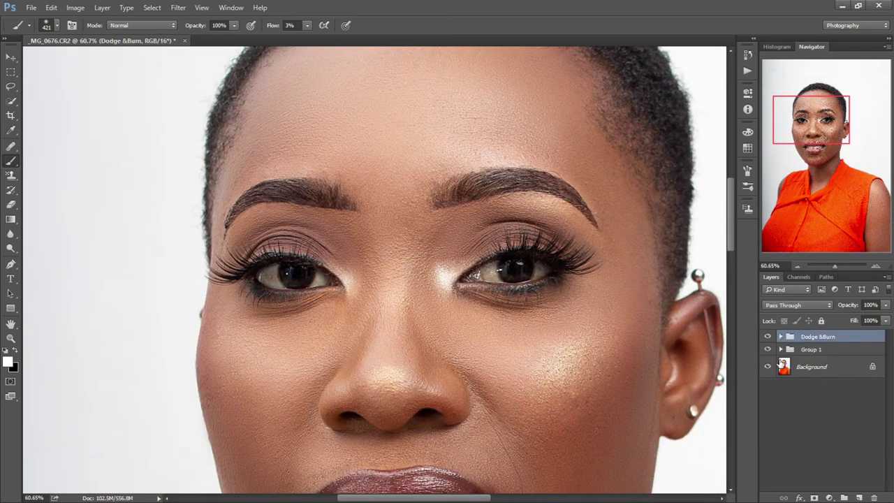
click(768, 338)
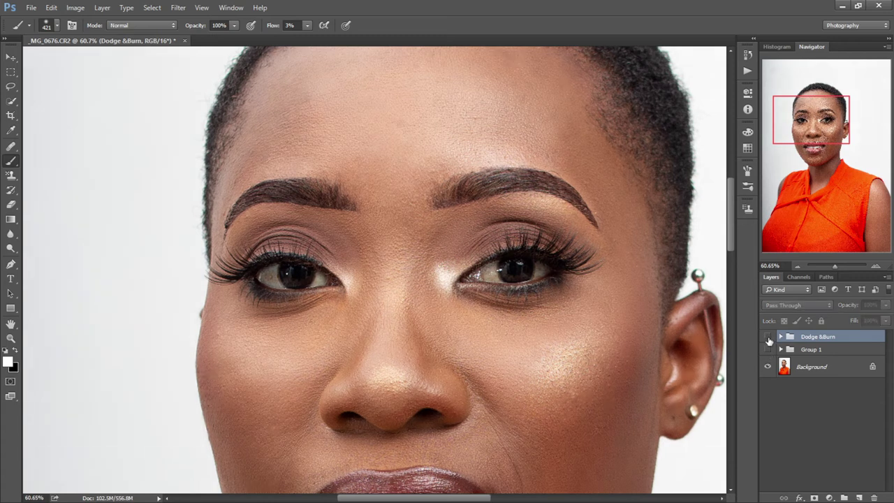
drag(834, 264, 832, 265)
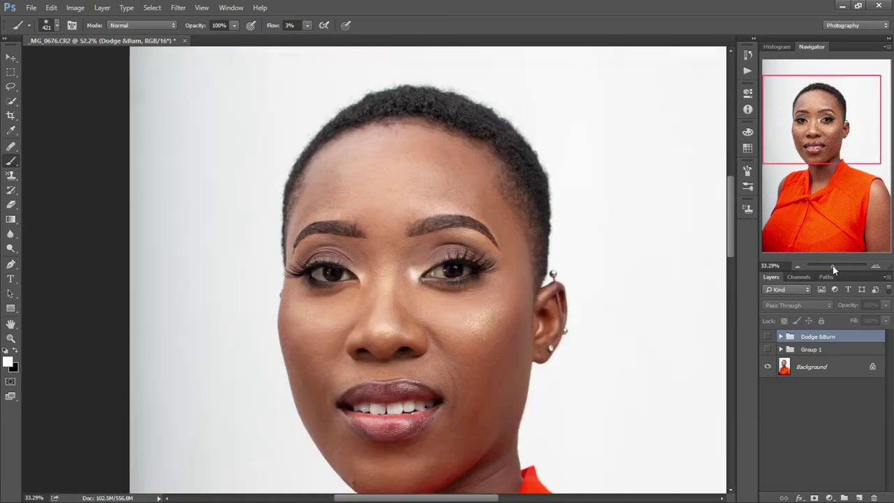
click(768, 349)
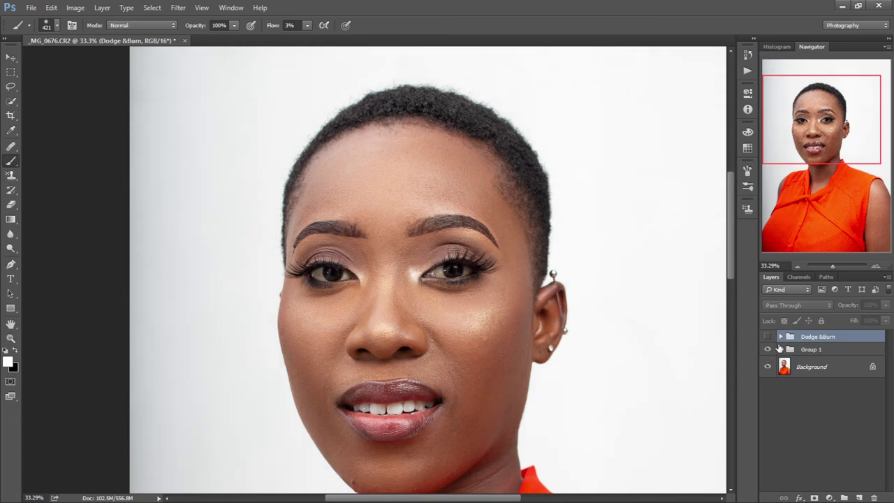
click(768, 338)
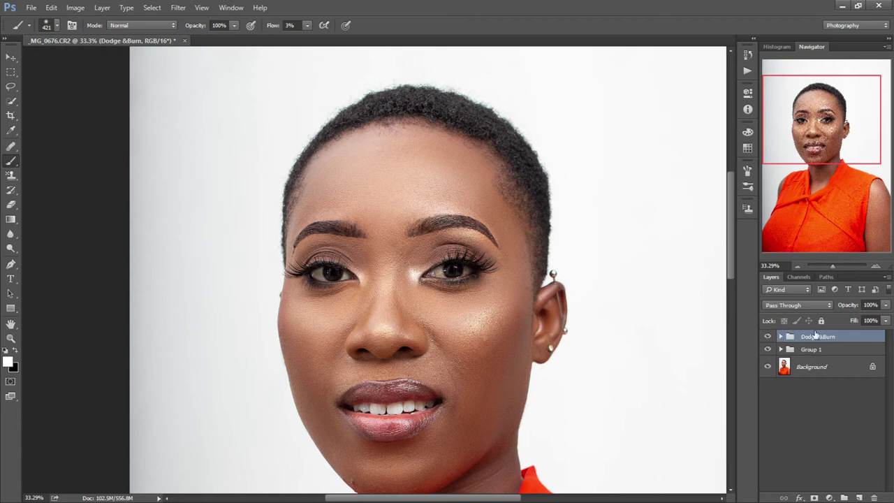
click(782, 338)
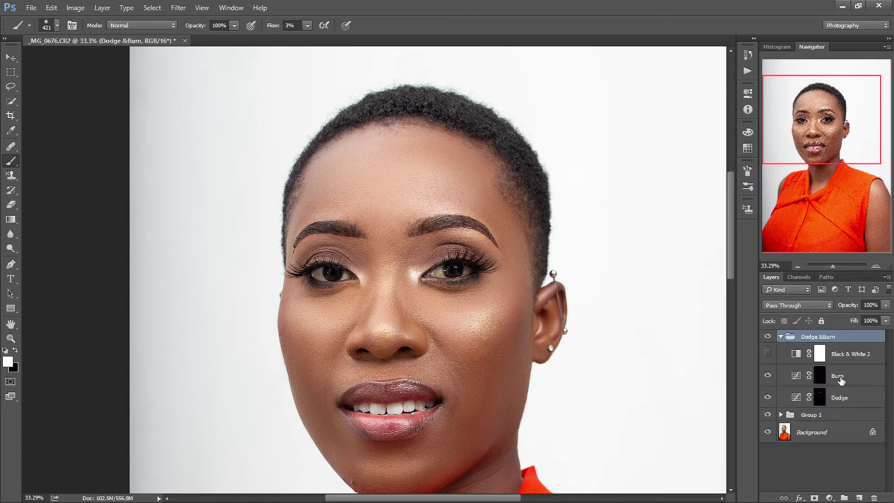
- Burn light shading into the forehead and right temple, then collapse the Dodge &Burn group
click(838, 377)
mouse_move(283, 136)
mouse_down()
mouse_move(335, 163)
mouse_move(325, 168)
mouse_up()
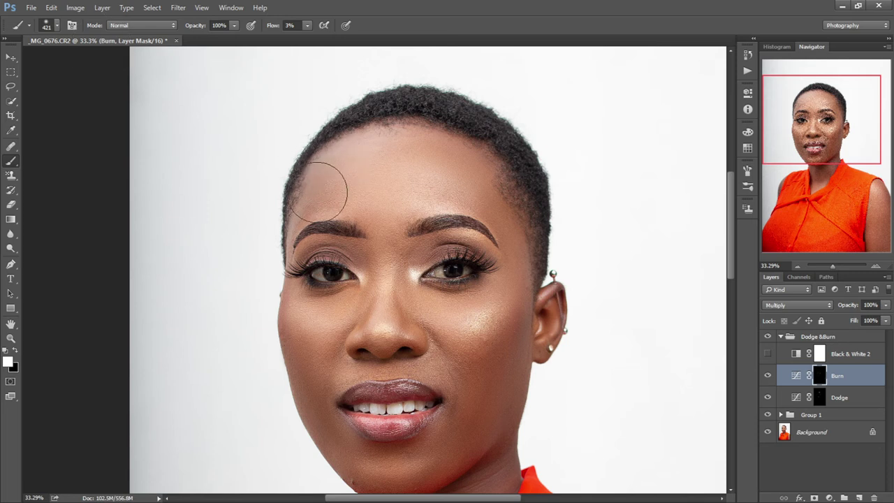
mouse_move(474, 188)
mouse_down()
mouse_move(461, 149)
mouse_move(452, 157)
mouse_move(473, 156)
mouse_move(387, 154)
mouse_move(329, 174)
mouse_move(339, 155)
mouse_move(349, 185)
mouse_move(361, 188)
mouse_up()
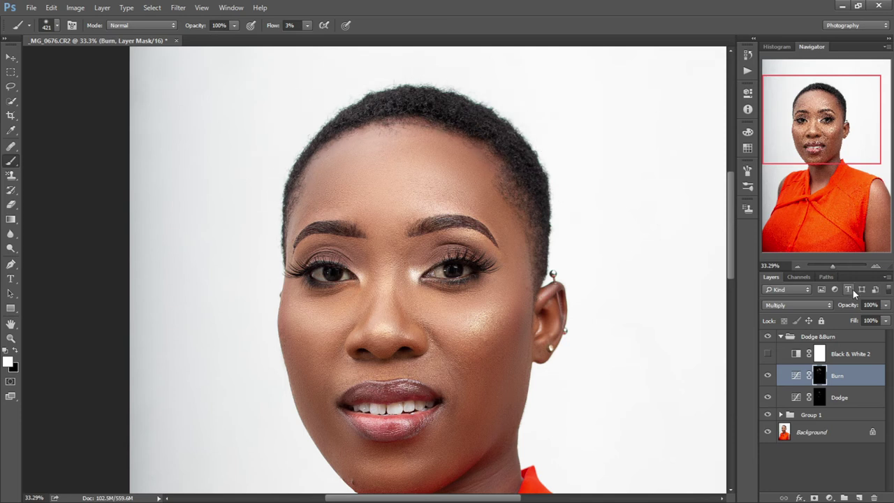
key(bracketleft)
key(bracketleft)
key(bracketleft)
click(781, 337)
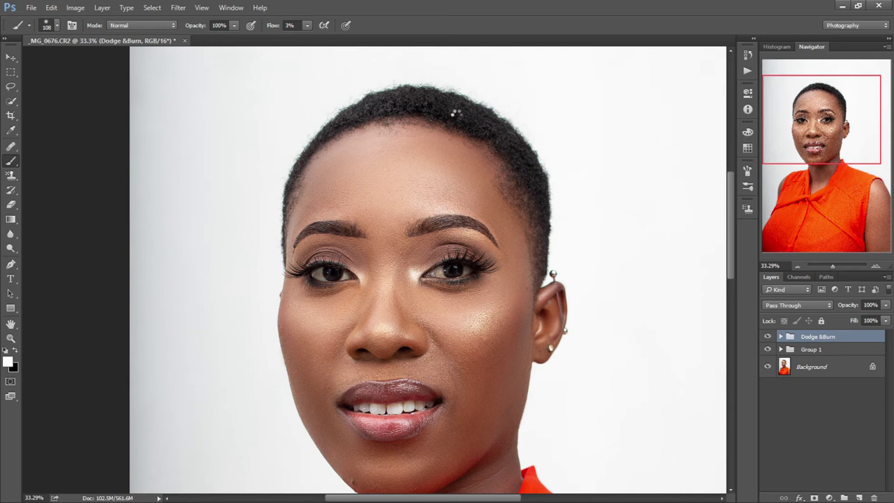
key(space)
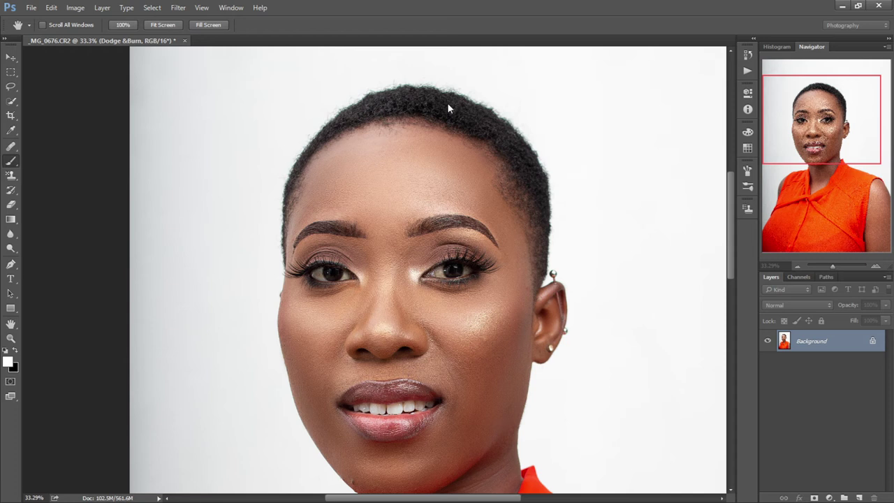
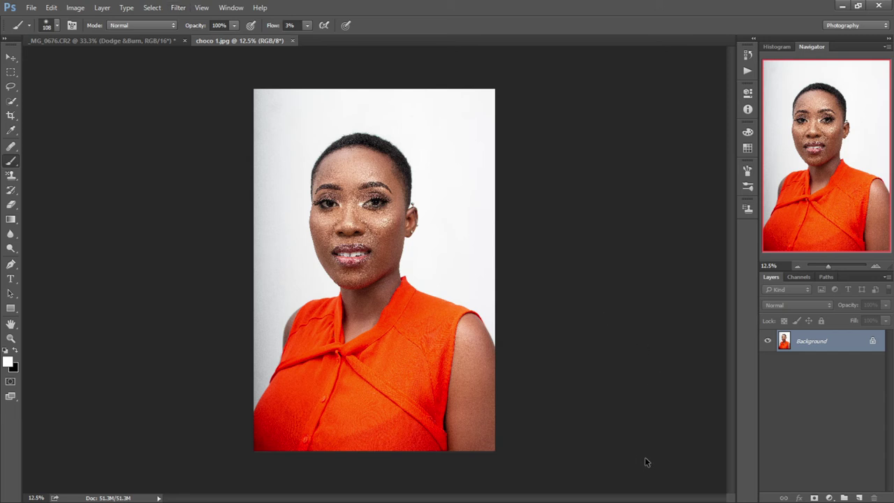
- Zoom and pan the view to inspect the face, eyes and forehead
key(ctrl+space)
drag(651, 440, 648, 439)
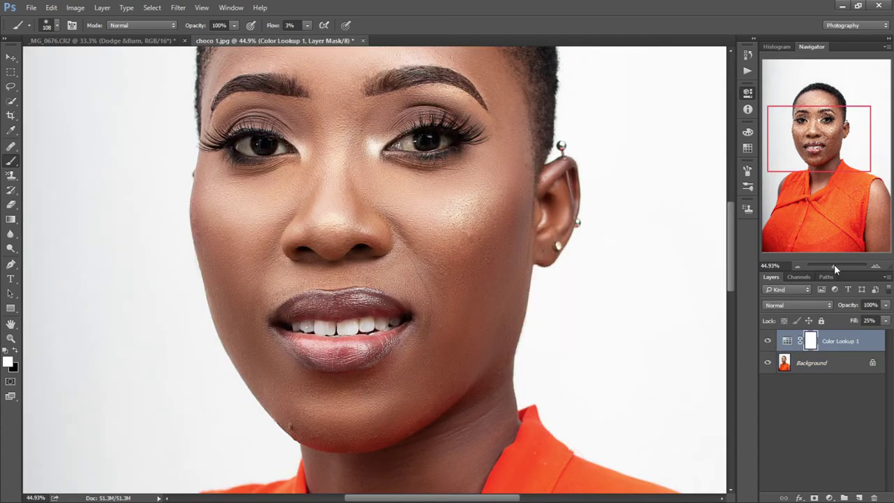
drag(834, 264, 835, 269)
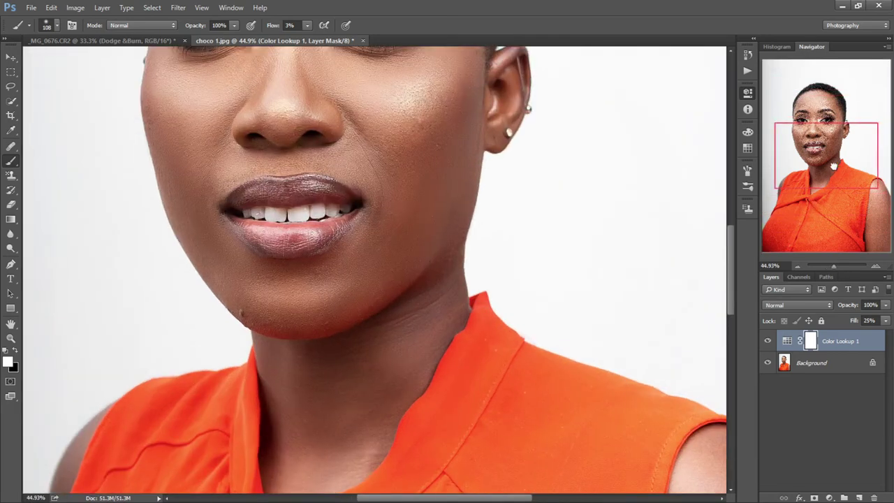
drag(835, 170, 818, 138)
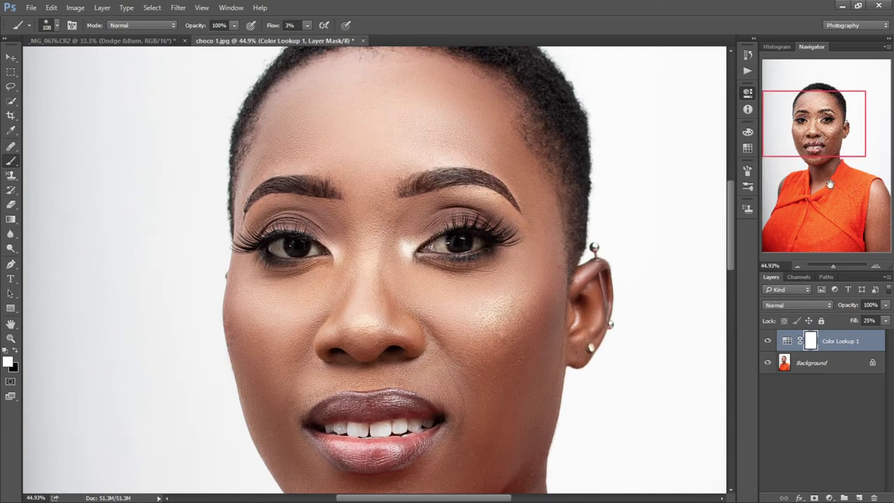
drag(831, 268, 829, 267)
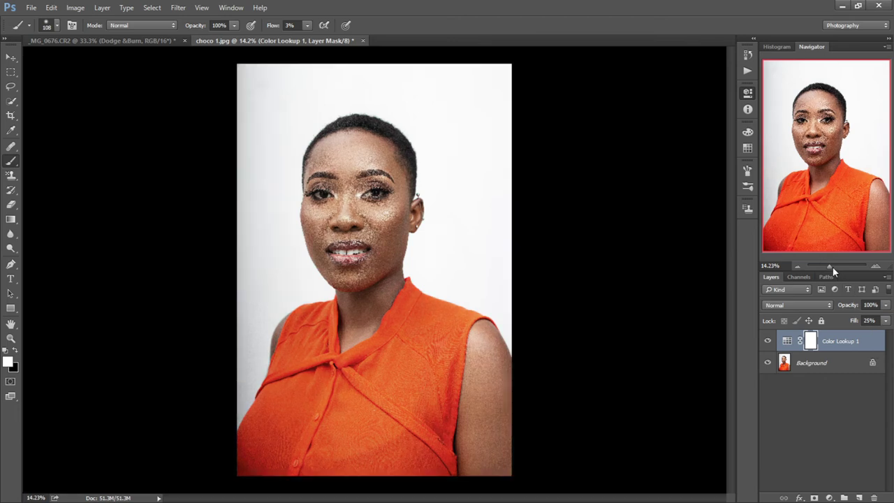
drag(828, 266, 833, 266)
drag(838, 178, 826, 156)
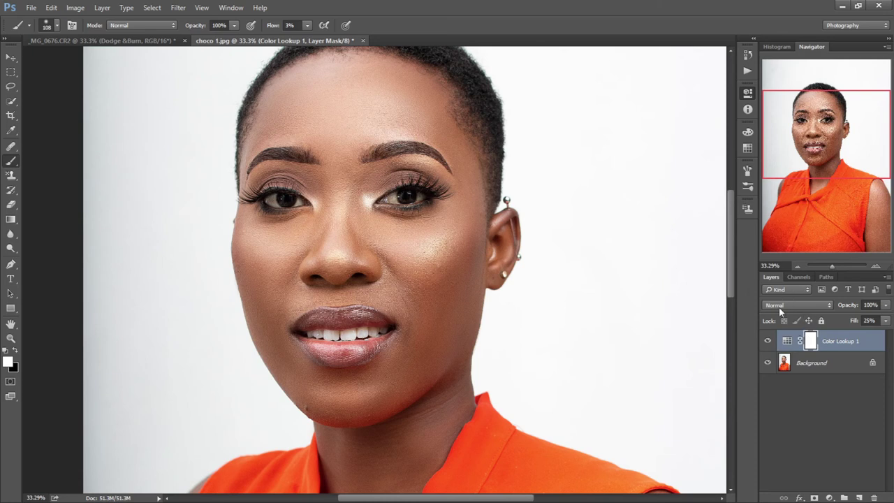
- Toggle Color Lookup 1 off and on to compare, then set its fill to about 26%
click(767, 341)
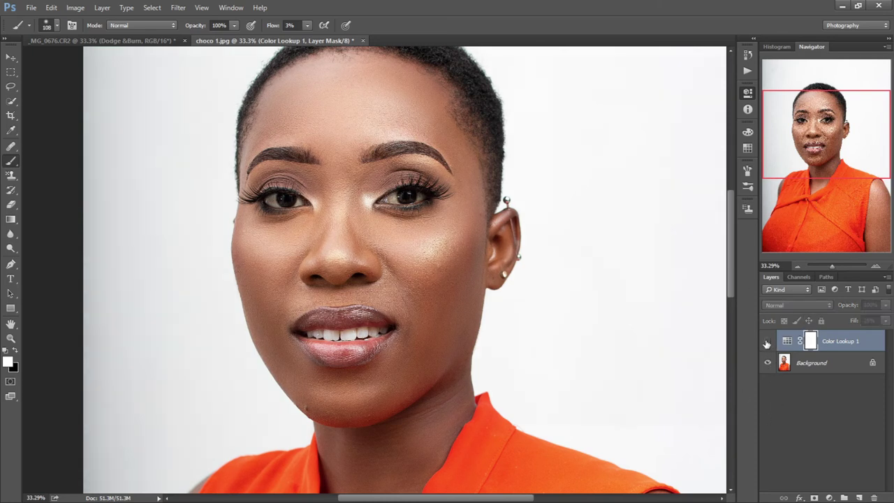
click(767, 341)
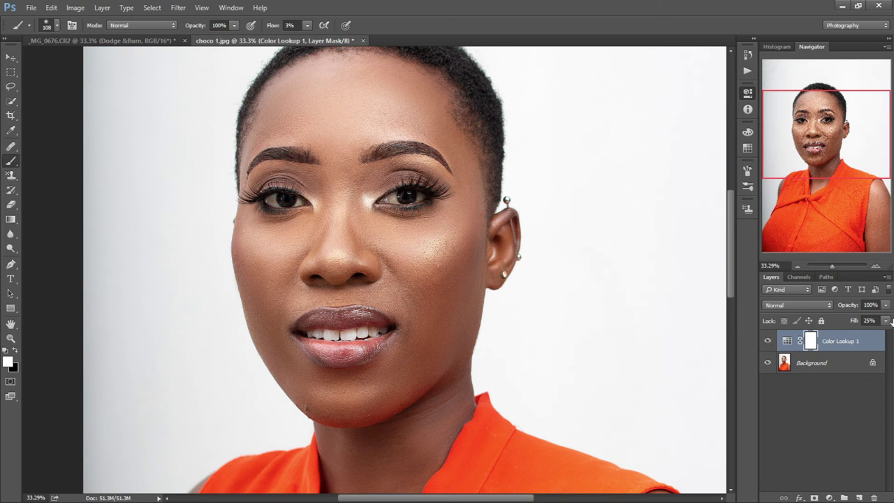
drag(886, 320, 892, 335)
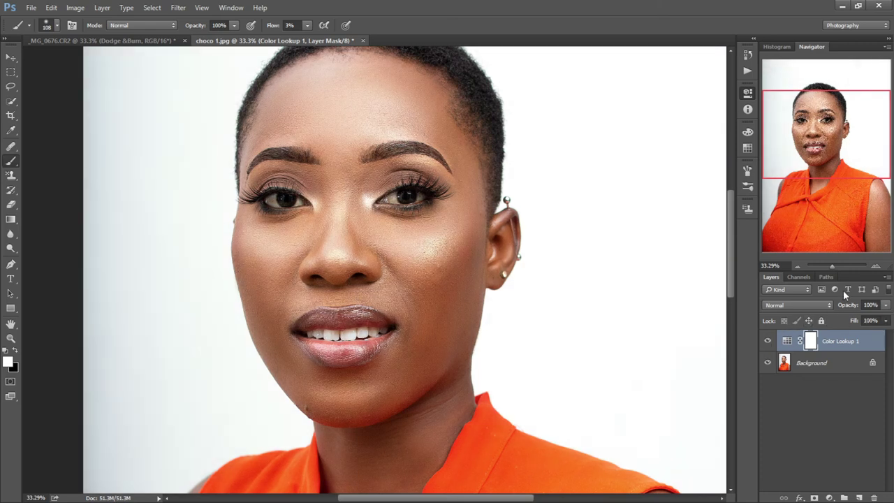
click(829, 268)
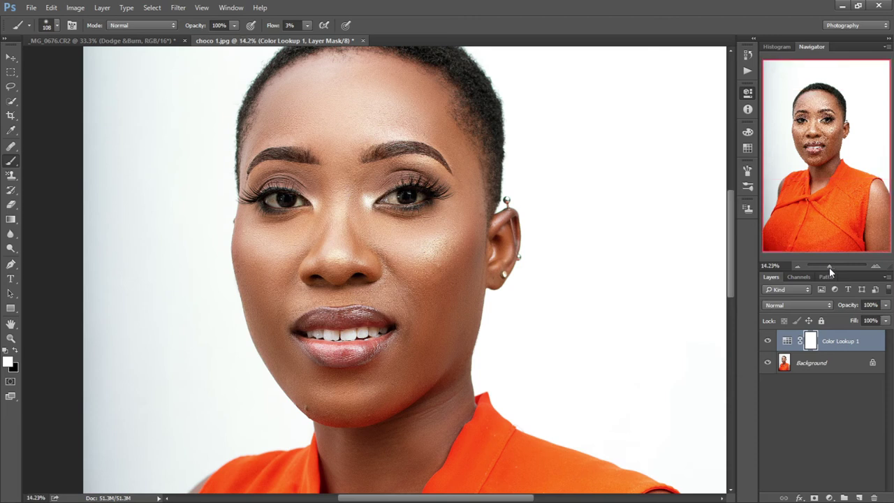
drag(829, 267, 828, 267)
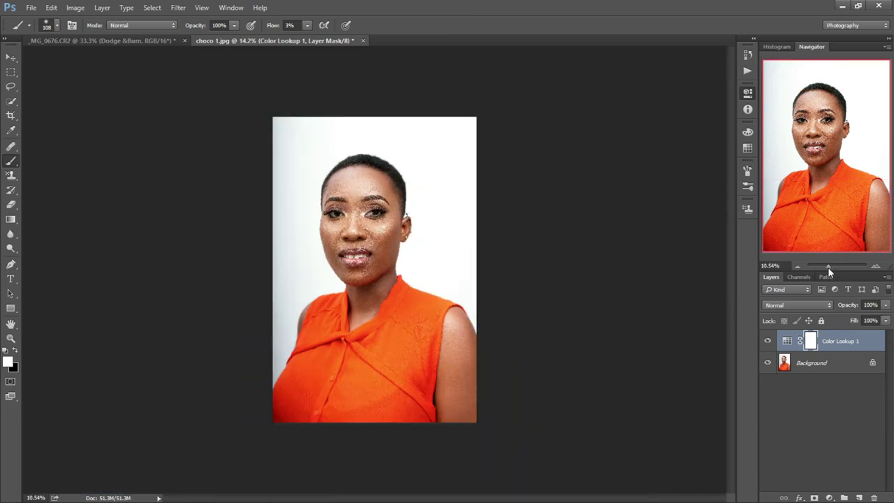
drag(886, 325, 855, 336)
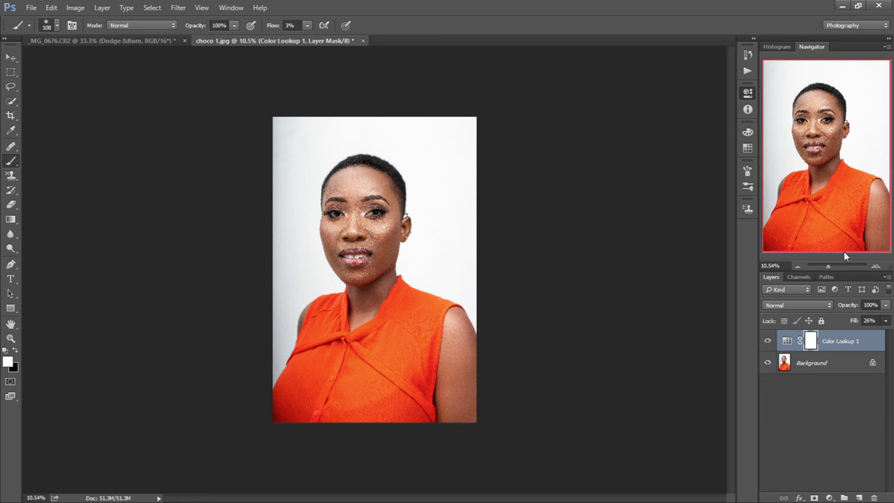
- Zoom back in on the face and select the Background layer
drag(829, 265, 832, 264)
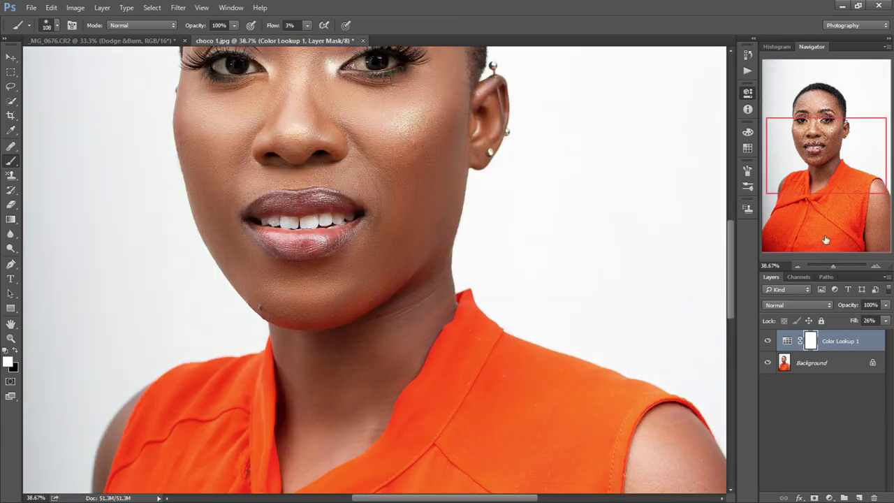
drag(835, 266, 828, 269)
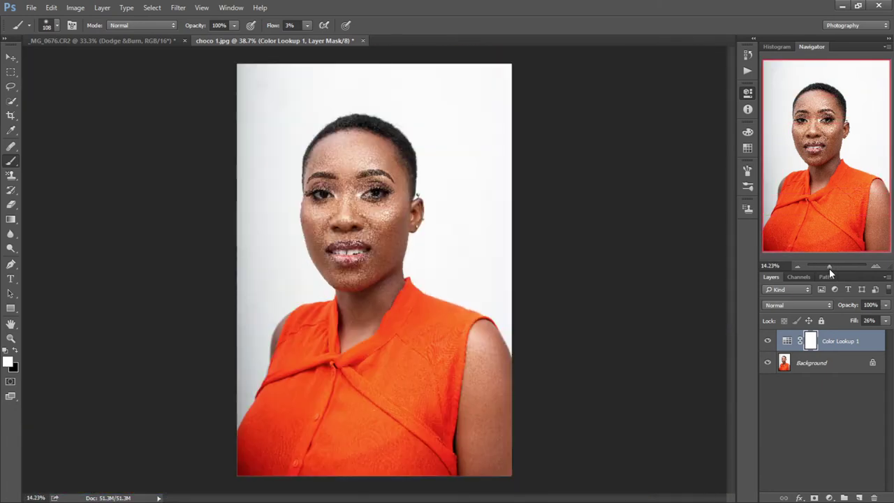
click(836, 368)
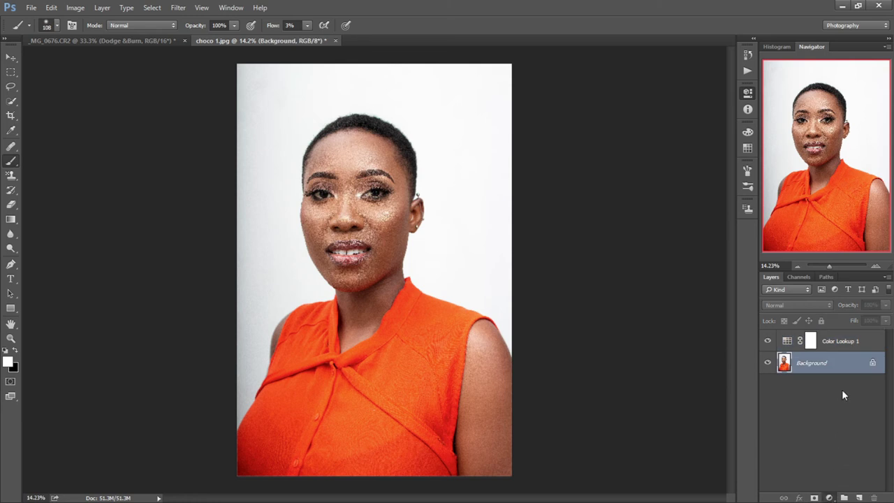
- Add a desaturating Vibrance layer above Background and invert its mask to black
click(828, 497)
click(702, 229)
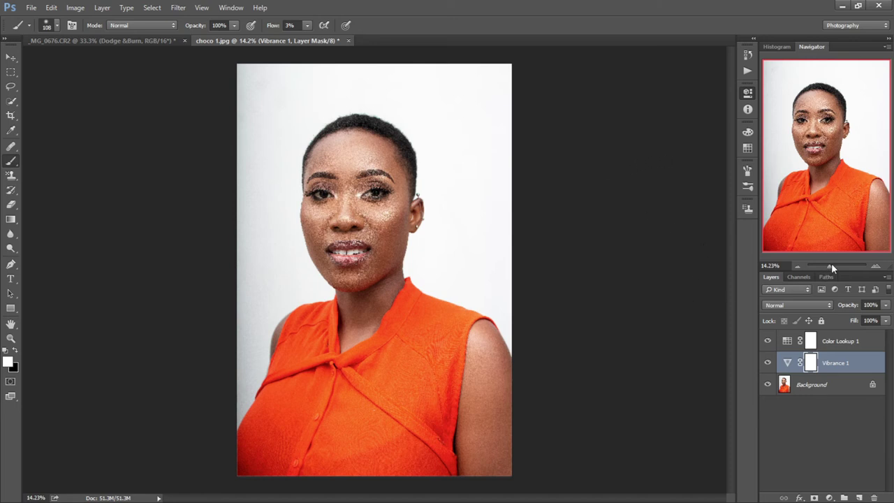
drag(833, 264, 834, 266)
drag(826, 172, 826, 141)
key(ctrl+i)
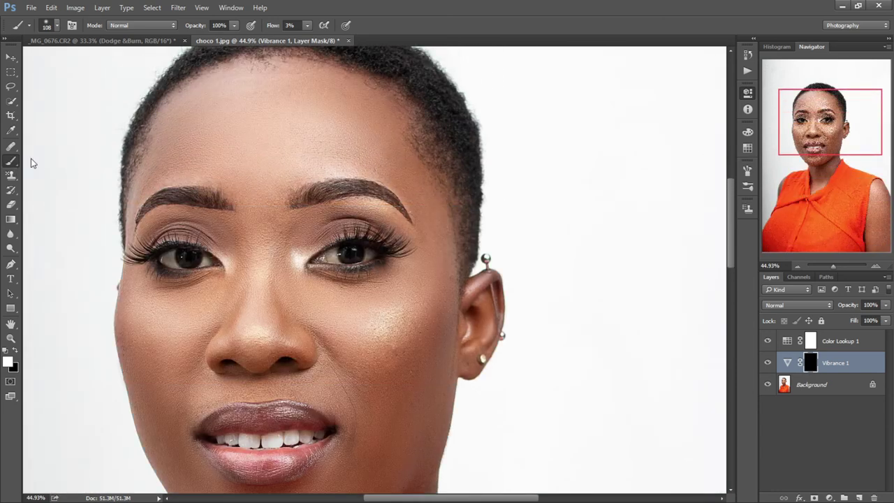
- With a small full-flow brush, paint the Vibrance mask over both irises
key(shift+0)
drag(833, 265, 836, 266)
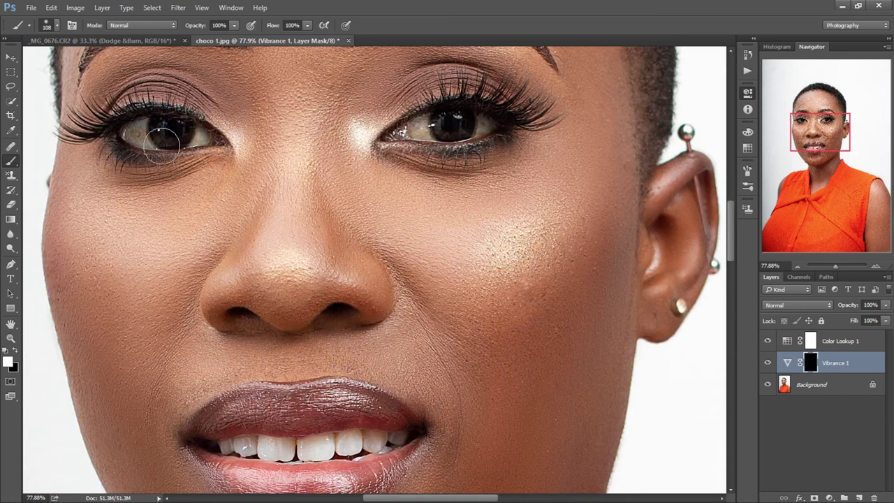
key(bracketleft)
key(bracketleft)
key(bracketleft)
drag(457, 126, 479, 126)
drag(479, 126, 422, 129)
drag(195, 136, 137, 136)
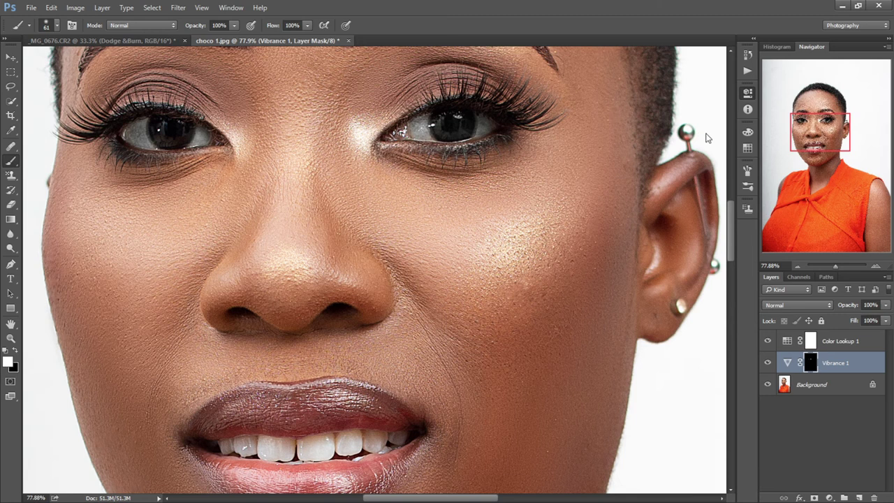
- Paint the Vibrance mask over the front and side teeth to whiten them
drag(832, 125, 830, 145)
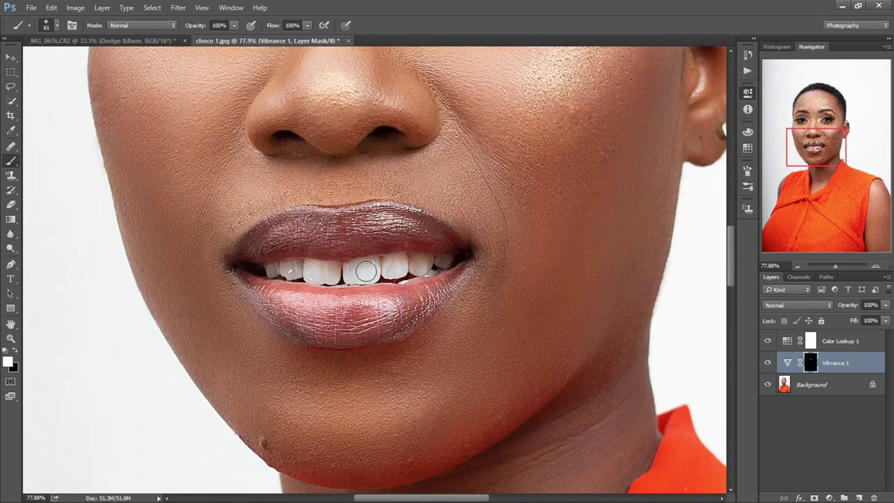
mouse_move(366, 271)
mouse_down()
mouse_move(442, 260)
mouse_move(291, 269)
mouse_up()
key(bracketleft)
key(bracketleft)
drag(359, 270, 418, 264)
drag(417, 264, 389, 268)
- Pan and zoom around the portrait to review the eyes and nose at 100%
drag(836, 158, 837, 129)
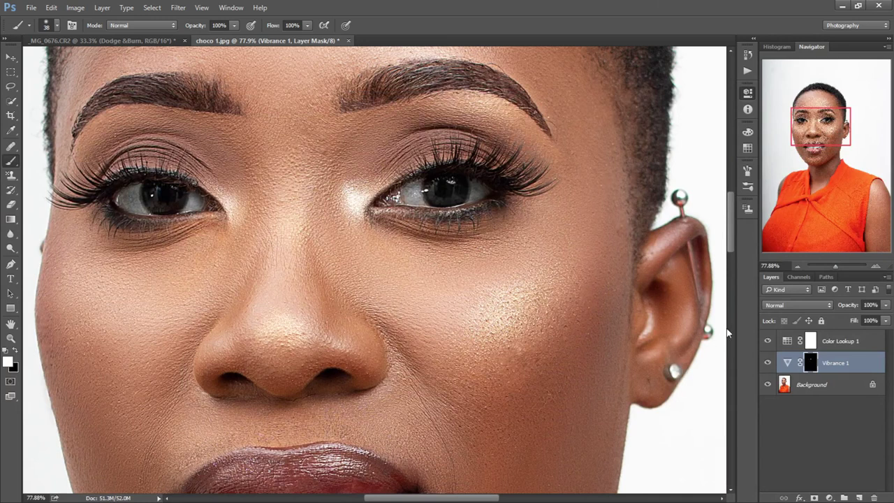
drag(831, 132, 837, 129)
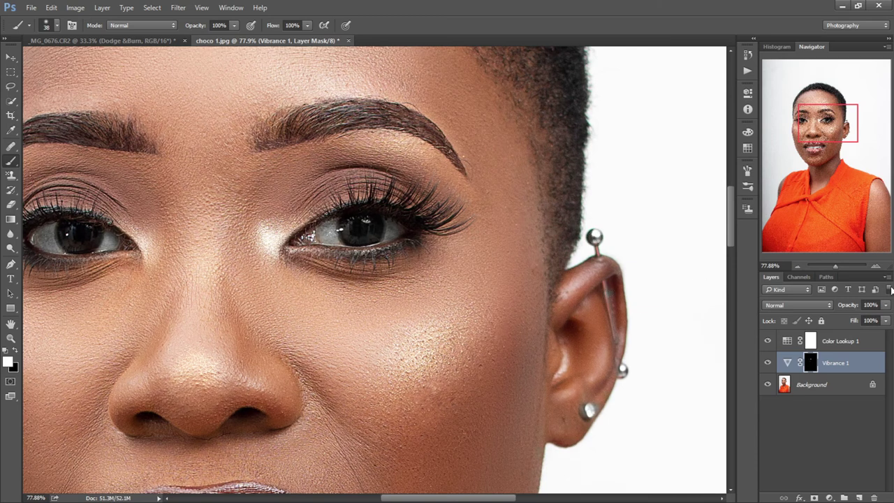
drag(833, 266, 827, 266)
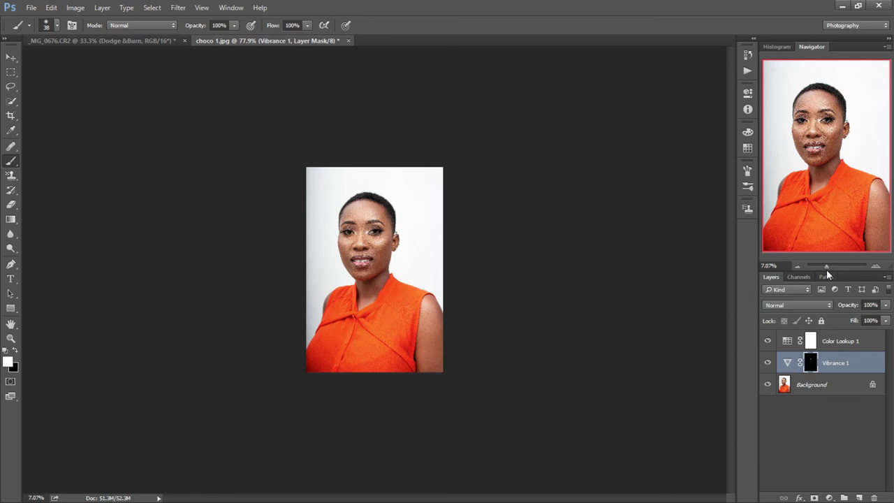
drag(827, 272, 828, 272)
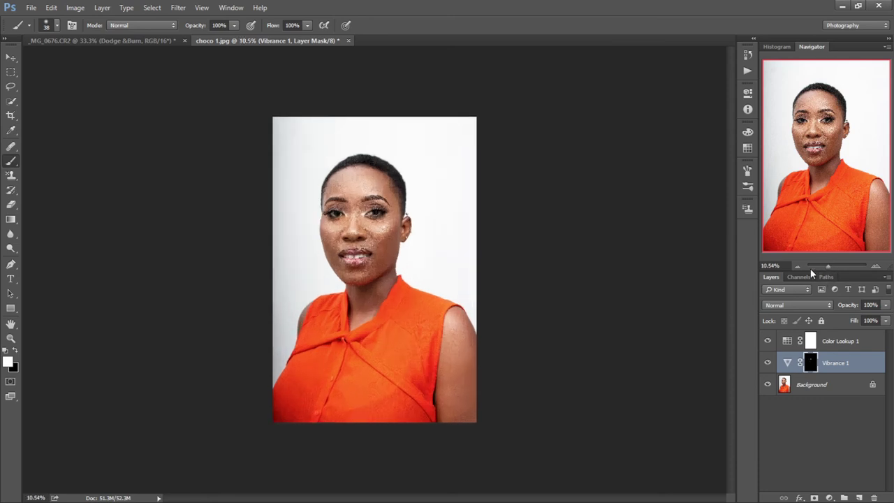
click(836, 268)
mouse_move(838, 152)
mouse_down()
mouse_move(816, 123)
mouse_move(828, 122)
mouse_up()
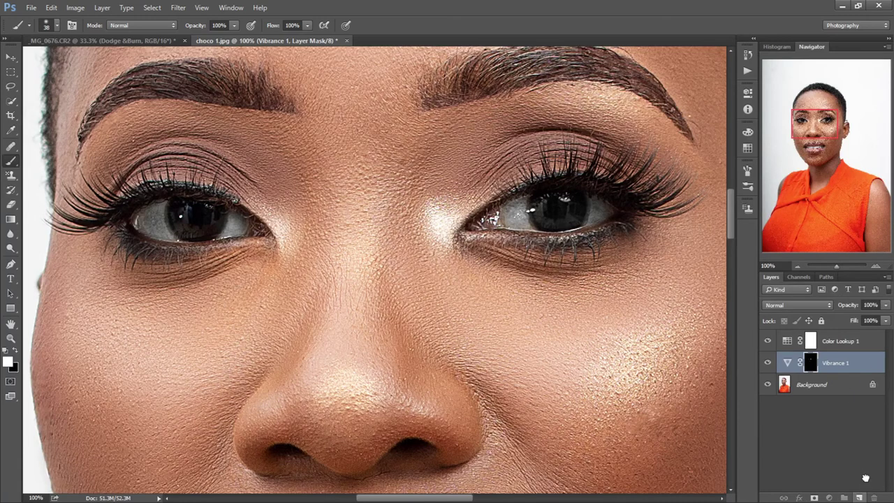
- Duplicate the Background layer and zoom in on an eye with a small brush
drag(864, 488, 859, 498)
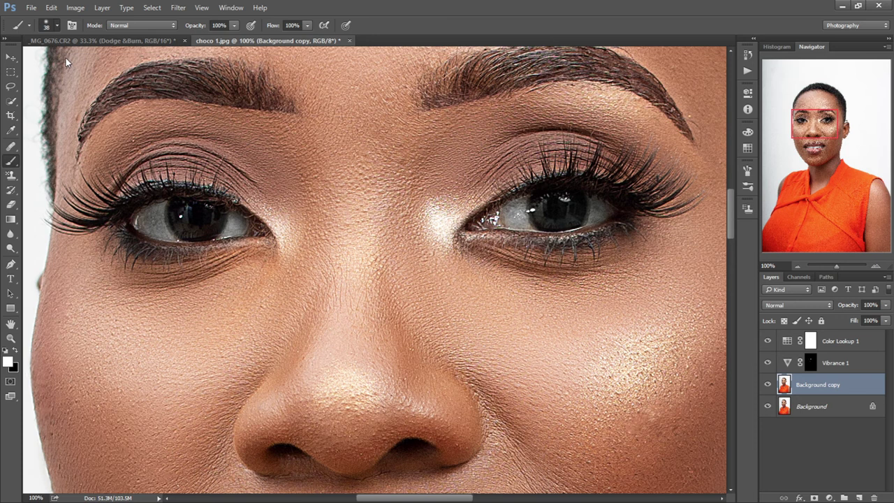
click(843, 267)
drag(822, 123, 813, 119)
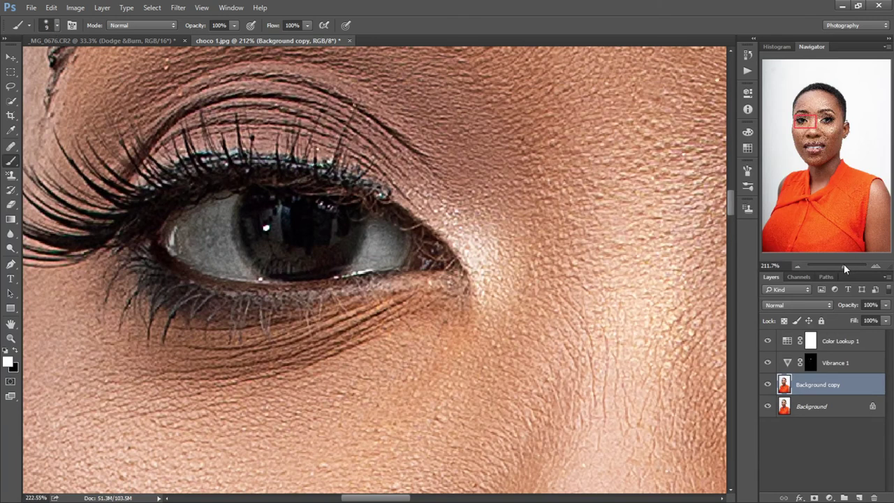
drag(843, 266, 846, 266)
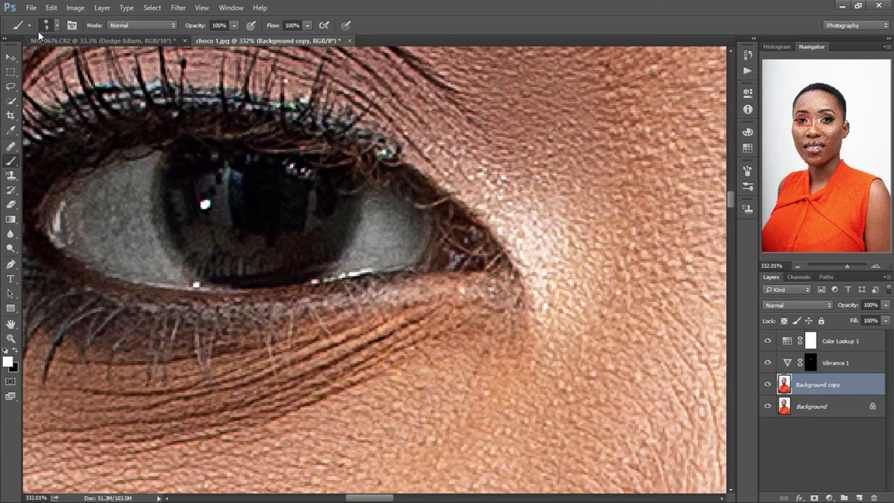
key(bracketleft)
key(bracketleft)
key(bracketleft)
key(bracketright)
key(bracketright)
key(bracketright)
key(bracketleft)
key(bracketleft)
key(bracketleft)
key(bracketleft)
key(bracketleft)
key(bracketleft)
- Paint a white catchlight arc along the lower iris of the first eye
drag(239, 259, 239, 283)
key(ctrl+z)
drag(225, 265, 224, 273)
mouse_move(220, 268)
mouse_down()
mouse_move(241, 275)
mouse_move(201, 269)
mouse_move(259, 277)
mouse_move(234, 278)
mouse_move(293, 272)
mouse_move(285, 273)
mouse_up()
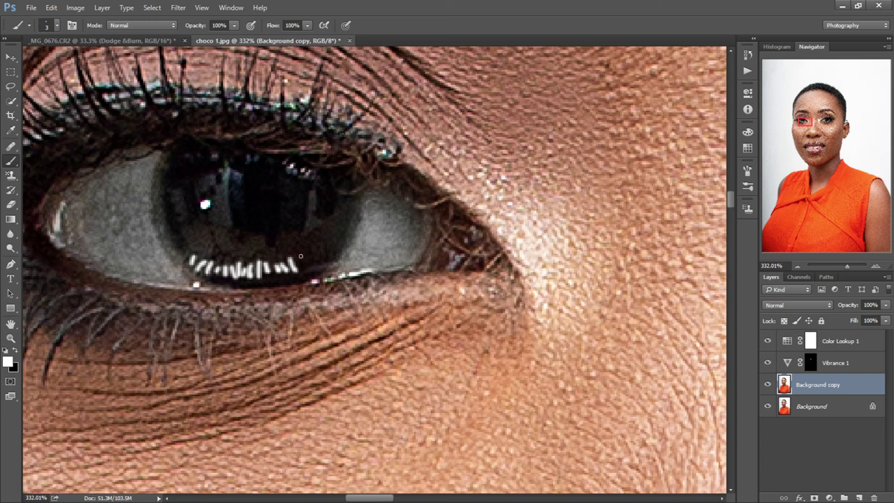
mouse_move(203, 254)
mouse_down()
mouse_move(204, 265)
mouse_move(230, 273)
mouse_up()
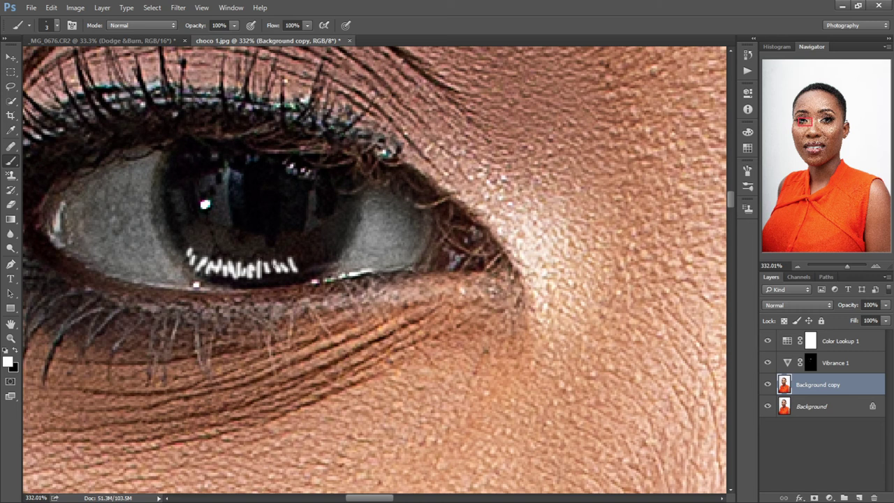
drag(292, 257, 299, 263)
- Paint diagonal white catchlight streaks along the lower iris of the second eye
drag(816, 119, 830, 118)
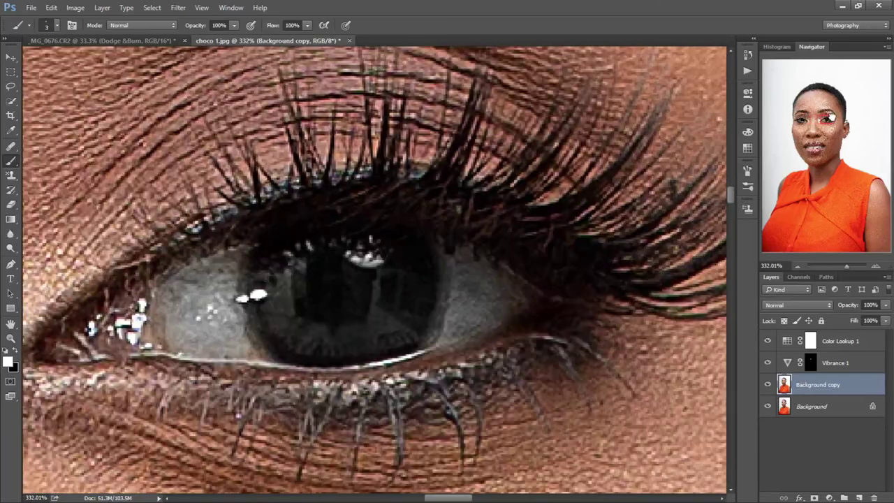
mouse_move(268, 327)
mouse_down()
mouse_move(286, 316)
mouse_move(281, 309)
mouse_move(315, 337)
mouse_move(345, 328)
mouse_up()
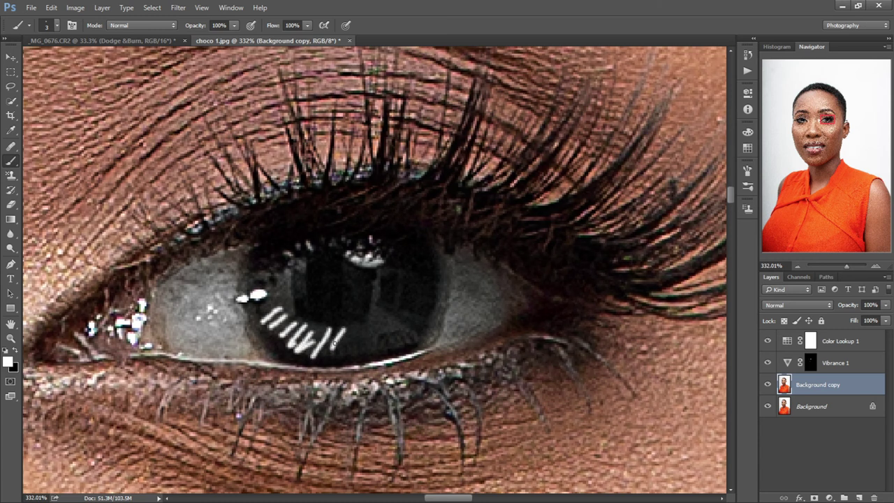
key(ctrl+z)
mouse_move(337, 330)
mouse_down()
mouse_move(324, 358)
mouse_move(358, 360)
mouse_up()
mouse_move(382, 332)
mouse_down()
mouse_move(373, 353)
mouse_move(383, 353)
mouse_up()
mouse_move(405, 321)
mouse_down()
mouse_move(395, 345)
mouse_move(411, 334)
mouse_up()
mouse_move(430, 299)
mouse_down()
mouse_move(419, 328)
mouse_move(363, 345)
mouse_move(361, 358)
mouse_move(341, 353)
mouse_up()
mouse_move(327, 340)
mouse_down()
mouse_move(308, 357)
mouse_move(304, 349)
mouse_up()
mouse_move(296, 332)
mouse_down()
mouse_move(278, 348)
mouse_move(281, 333)
mouse_move(271, 329)
mouse_up()
mouse_move(278, 312)
mouse_down()
mouse_move(265, 329)
mouse_move(239, 305)
mouse_up()
drag(266, 301, 258, 312)
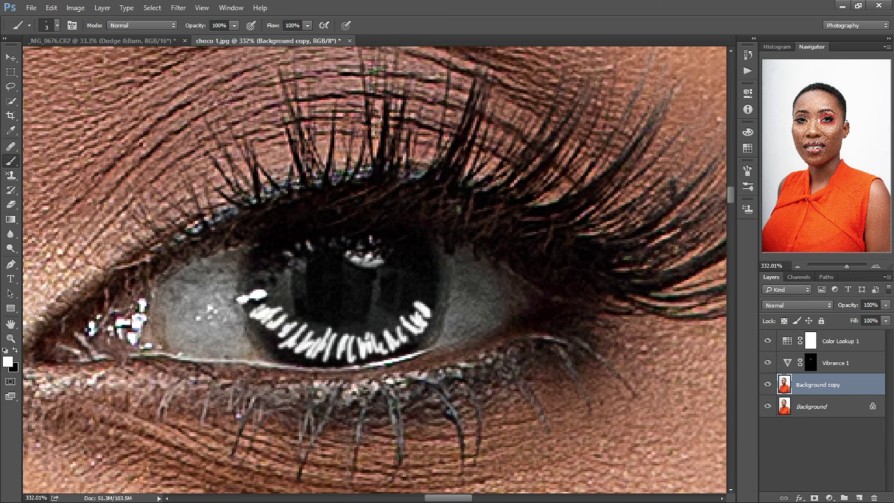
- Add more white streaks along the lower iris, filling gaps at both ends of the row
drag(826, 123, 797, 124)
mouse_move(465, 379)
mouse_down()
mouse_move(475, 356)
mouse_move(500, 342)
mouse_move(462, 349)
mouse_move(427, 381)
mouse_move(419, 360)
mouse_move(336, 341)
mouse_move(332, 329)
mouse_move(345, 324)
mouse_move(330, 323)
mouse_up()
mouse_move(351, 362)
mouse_down()
mouse_move(340, 348)
mouse_move(351, 346)
mouse_up()
drag(383, 378, 380, 367)
drag(479, 380, 474, 366)
drag(473, 386, 469, 375)
mouse_move(454, 378)
mouse_down()
mouse_move(439, 359)
mouse_move(412, 357)
mouse_up()
drag(411, 376, 403, 357)
mouse_move(511, 350)
mouse_down()
mouse_move(503, 330)
mouse_move(507, 317)
mouse_move(514, 324)
mouse_up()
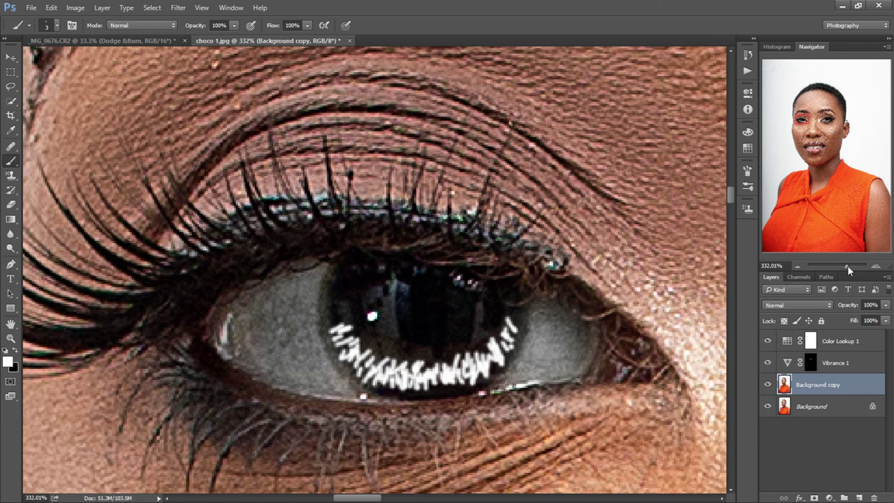
drag(846, 266, 840, 266)
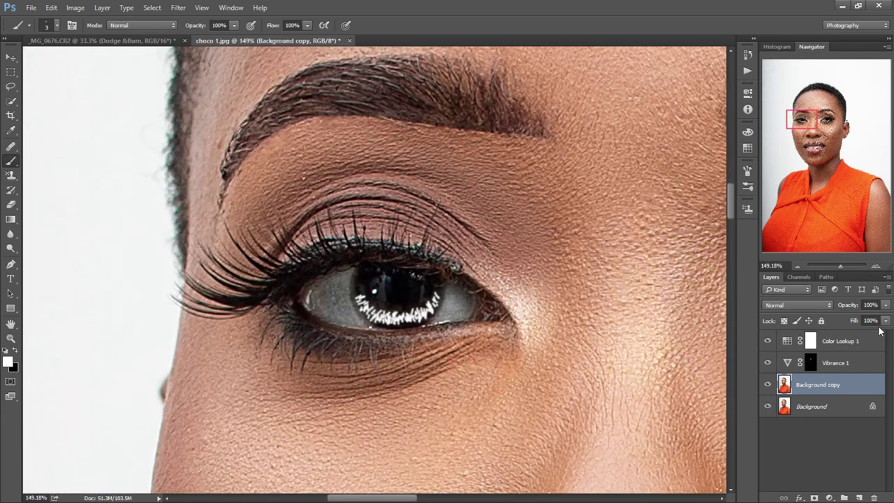
- Lower Background copy's fill to 25% and duplicate it as Background copy 2
mouse_move(885, 320)
mouse_down()
mouse_move(866, 341)
mouse_move(857, 336)
mouse_up()
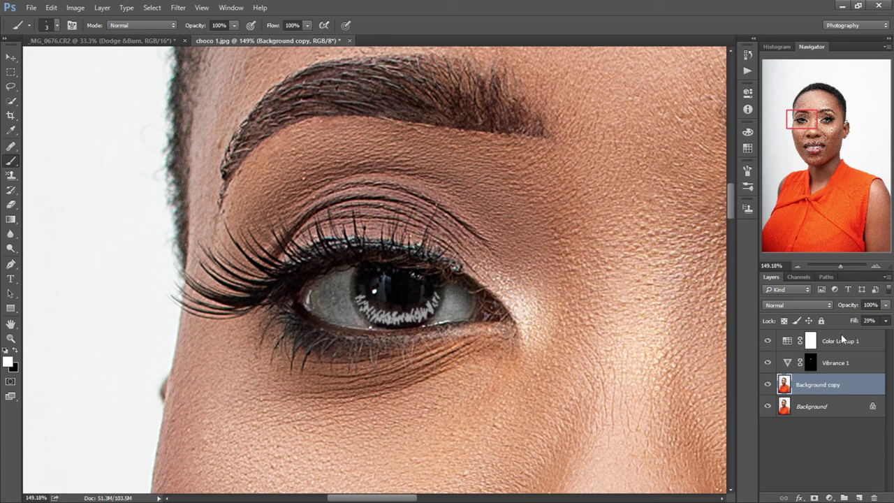
mouse_move(845, 331)
mouse_down()
mouse_move(840, 257)
mouse_move(834, 265)
mouse_up()
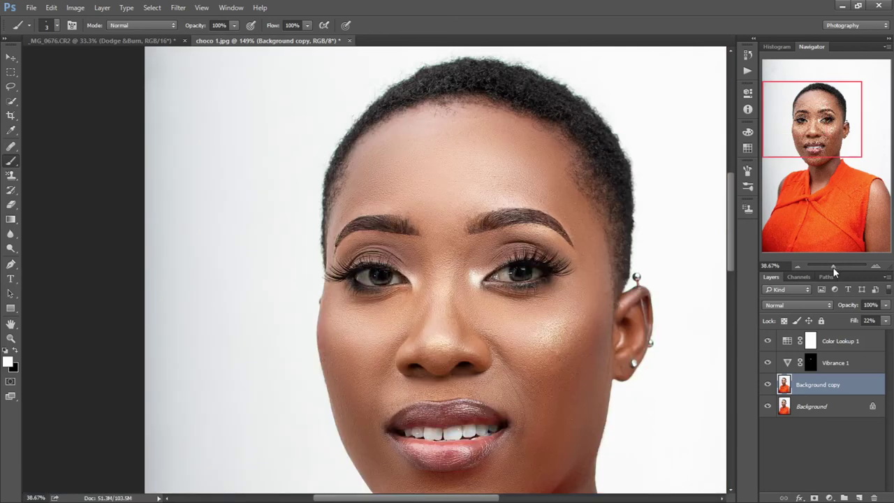
drag(834, 268, 832, 268)
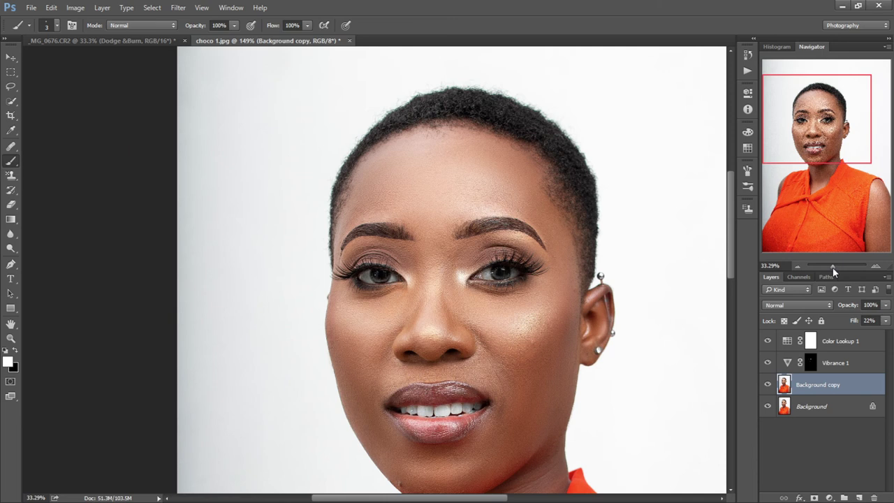
drag(833, 268, 835, 267)
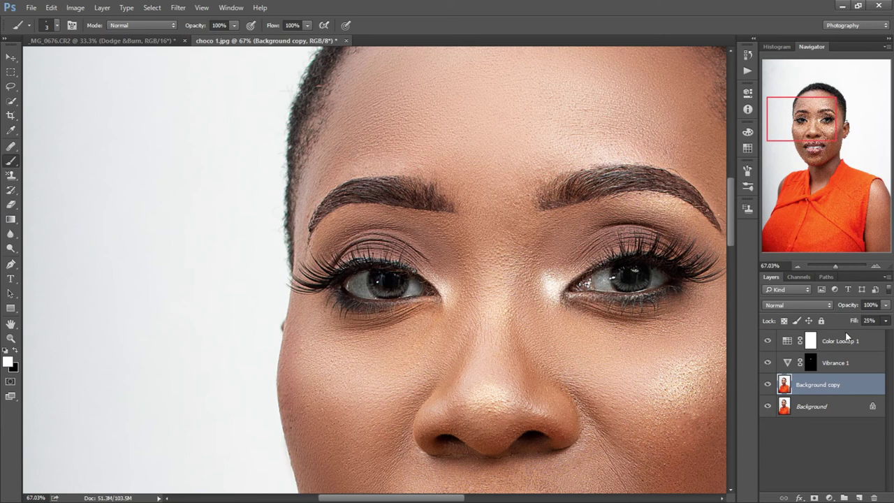
click(837, 267)
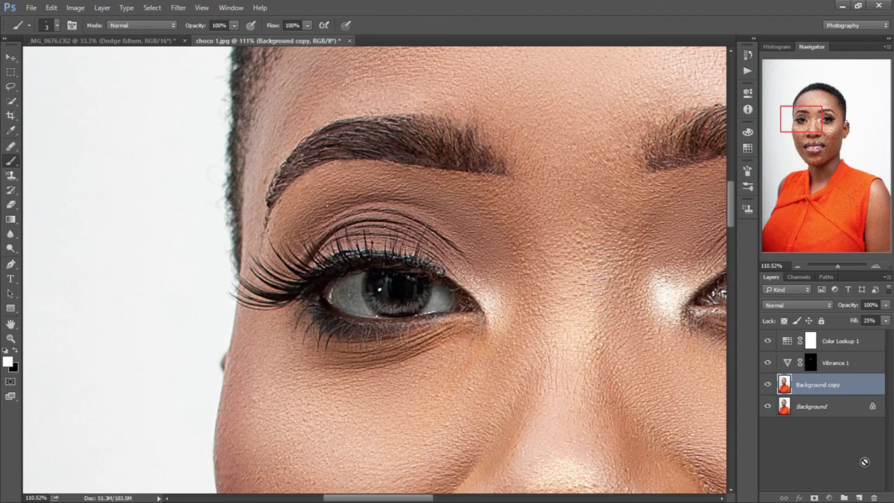
drag(833, 387, 859, 497)
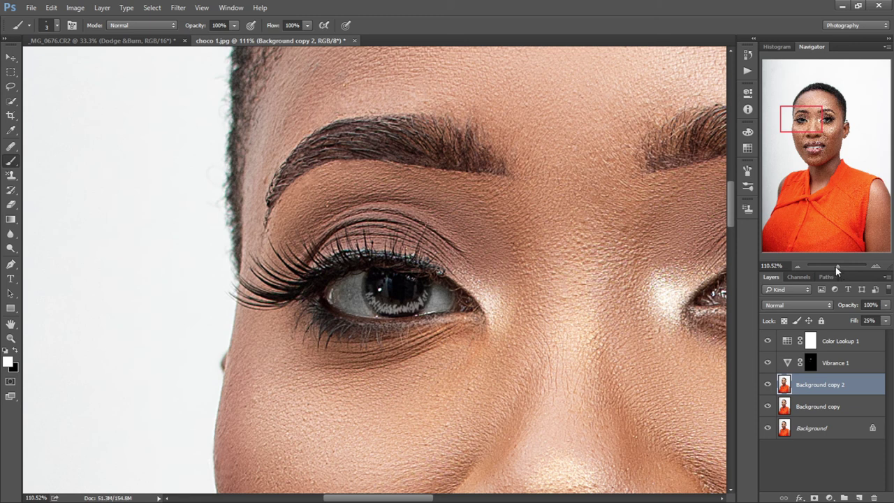
- Select Background copy and settle its fill at 7% after trying higher values
click(826, 406)
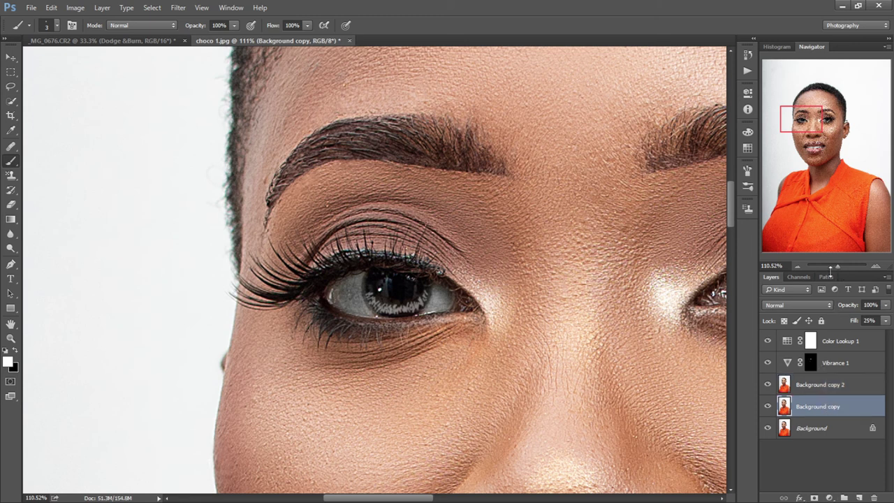
drag(833, 266, 830, 266)
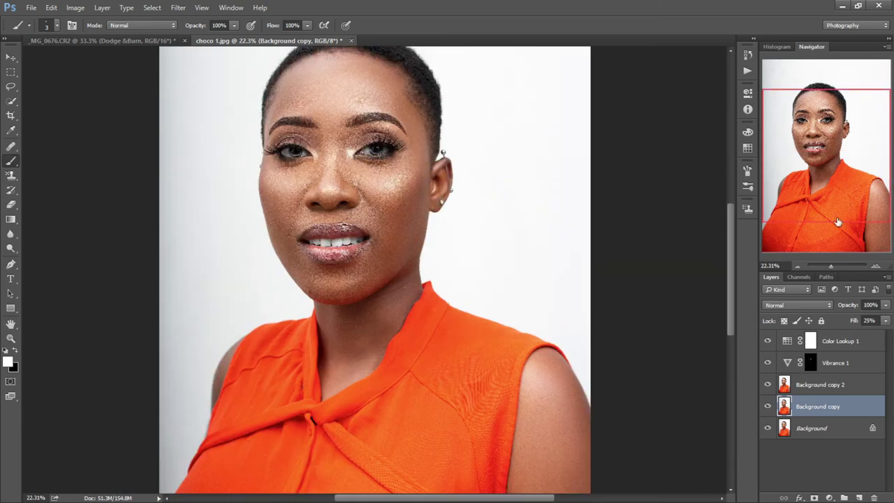
drag(829, 143, 830, 130)
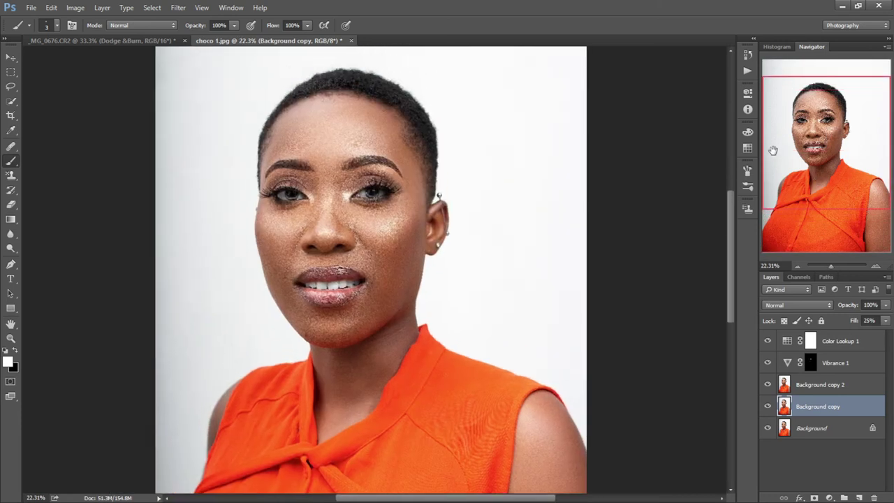
click(832, 265)
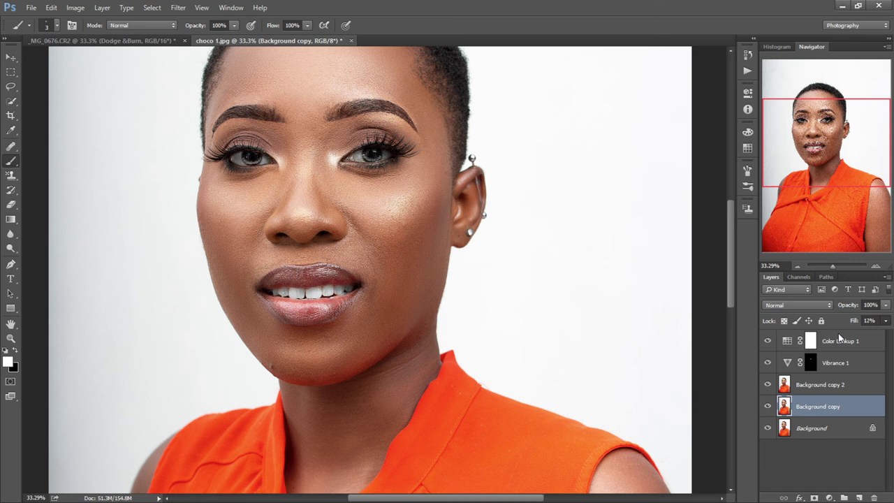
key(shift+Up)
key(shift+Up)
drag(850, 339, 881, 336)
drag(881, 337, 835, 335)
drag(831, 269, 831, 265)
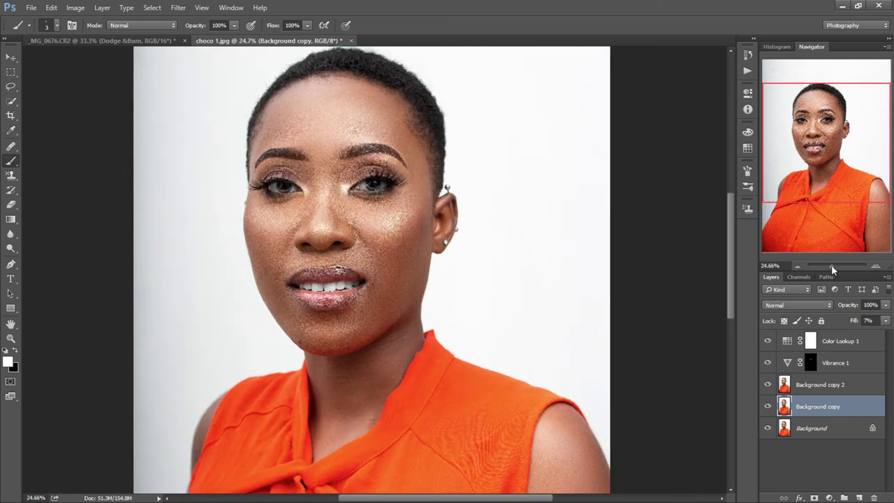
drag(831, 265, 833, 266)
drag(822, 178, 825, 146)
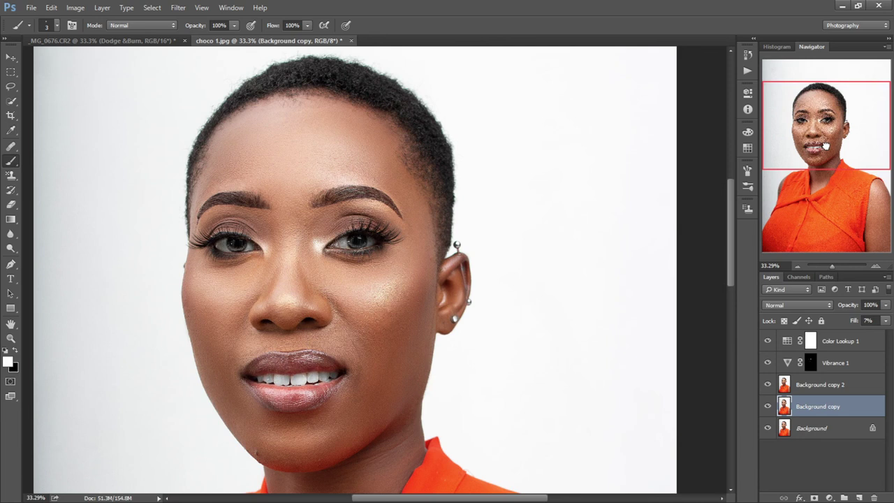
drag(831, 265, 839, 266)
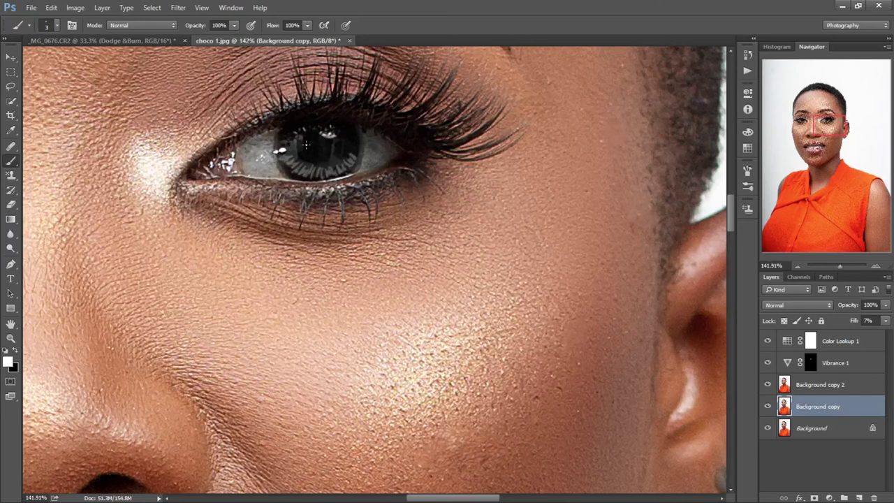
- Enlarge the brush to 21 px and paint over each pupil to even out the dark centres
key(period)
key(period)
key(period)
drag(338, 123, 331, 157)
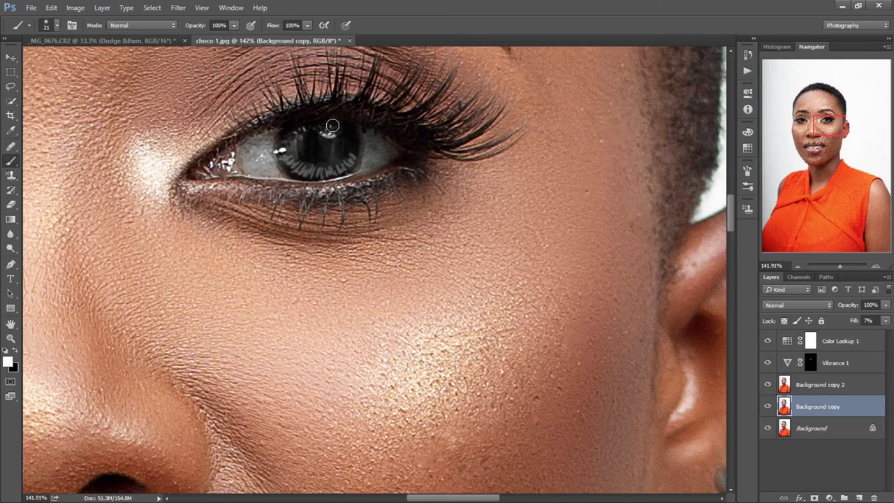
drag(837, 126, 812, 125)
mouse_move(341, 171)
mouse_down()
mouse_move(329, 144)
mouse_move(326, 156)
mouse_move(363, 154)
mouse_move(319, 154)
mouse_move(365, 150)
mouse_move(349, 145)
mouse_up()
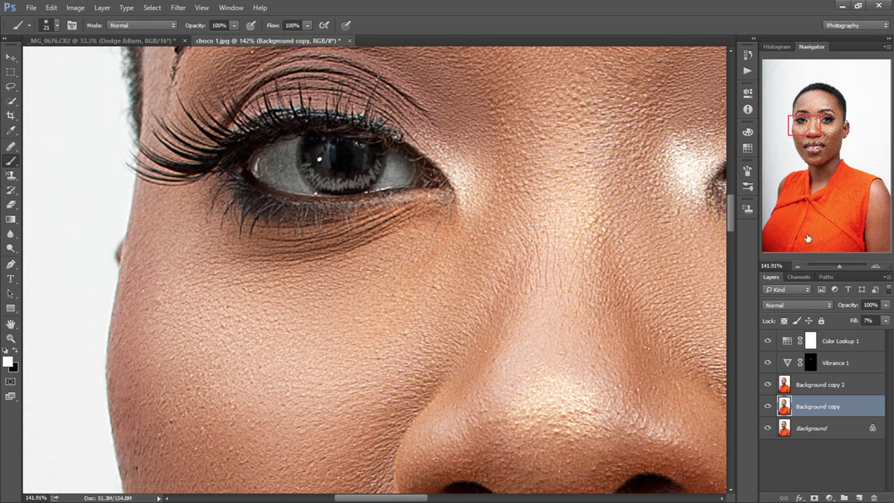
click(832, 265)
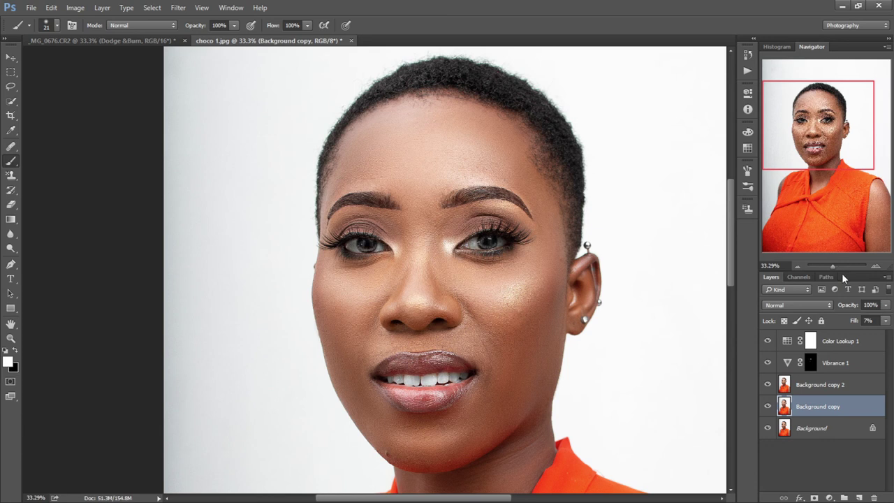
drag(832, 266, 829, 267)
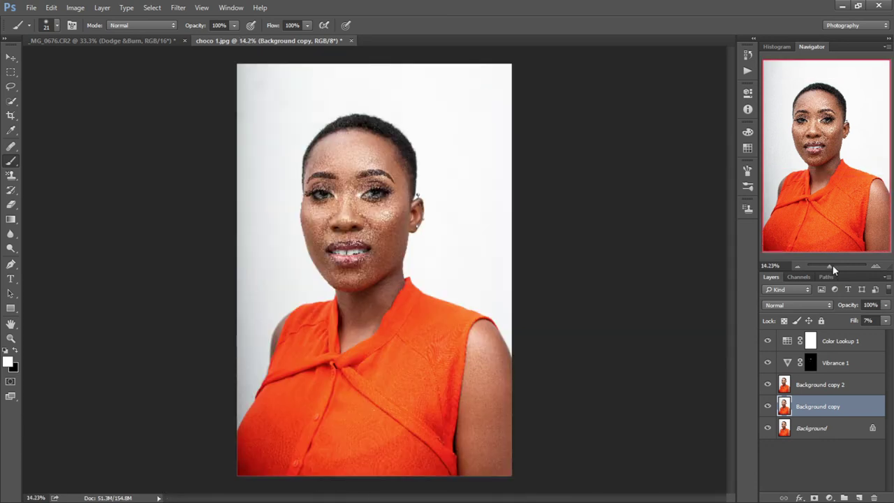
click(832, 265)
drag(830, 175, 831, 163)
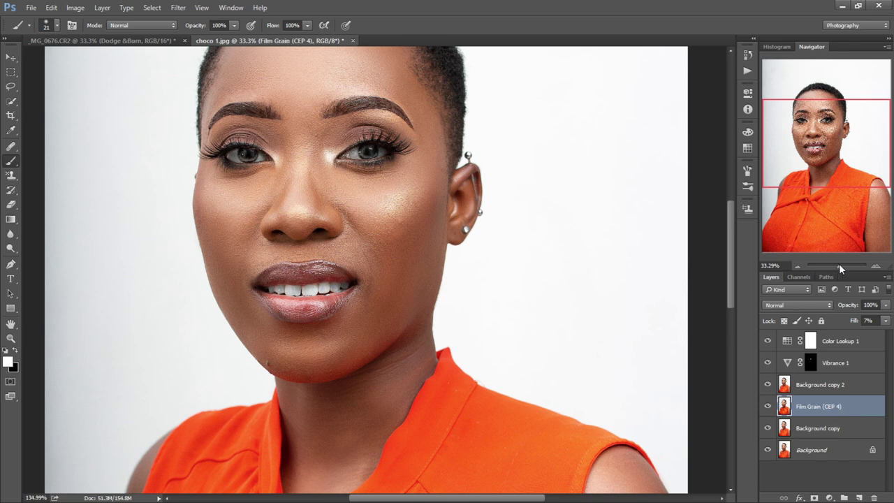
click(840, 265)
click(815, 131)
drag(814, 131, 808, 126)
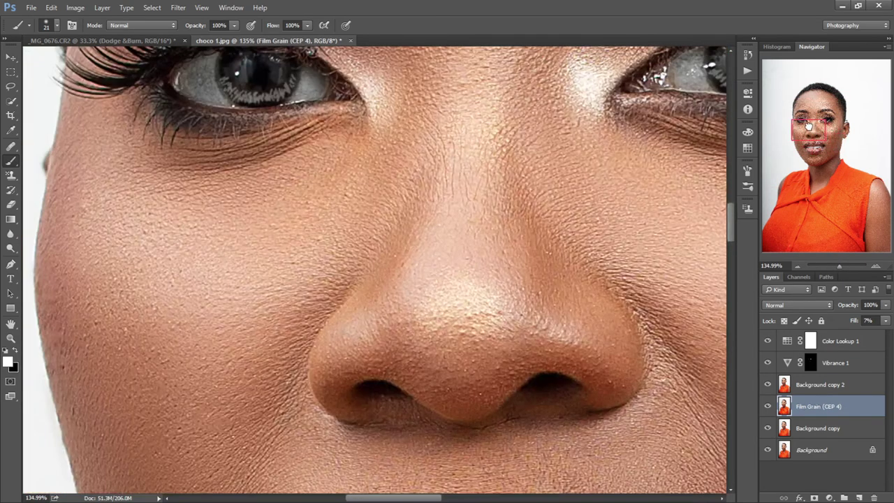
click(767, 406)
click(767, 405)
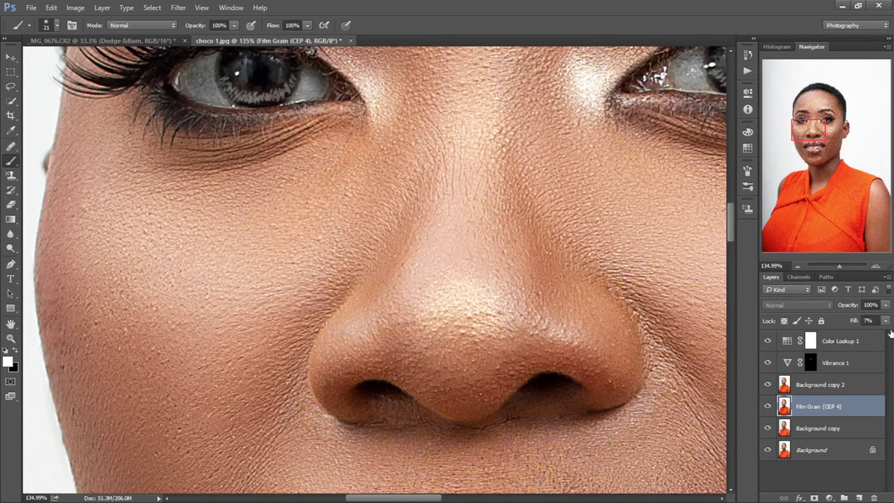
text(58)
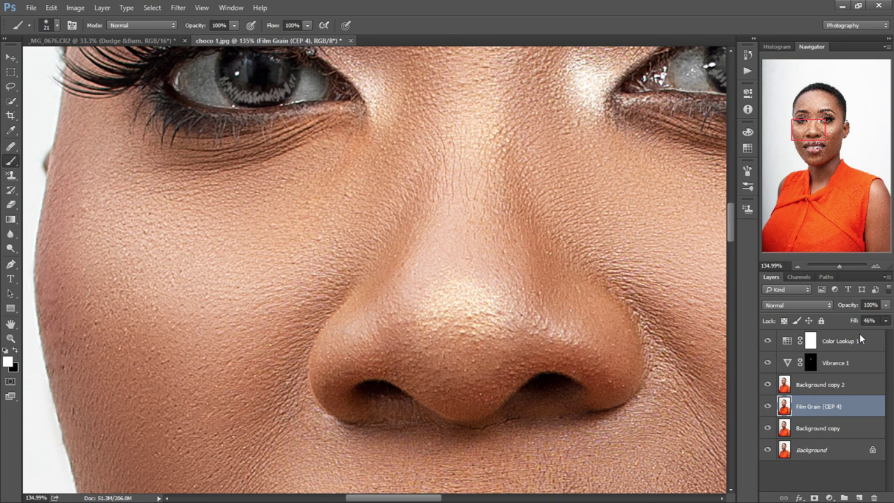
key(Return)
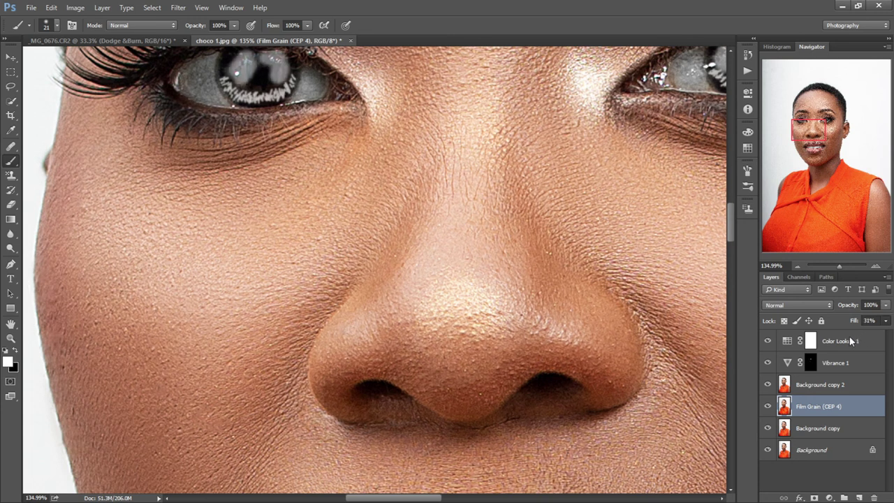
text(31)
key(Return)
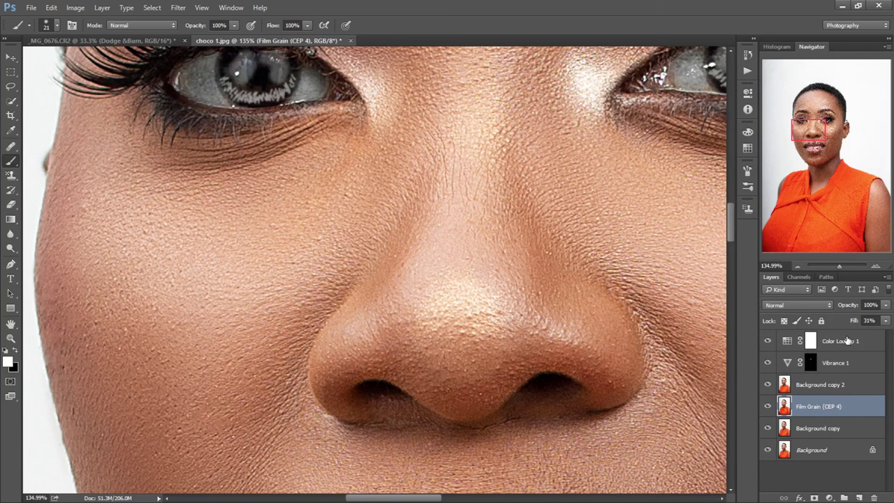
text(7)
key(Return)
click(768, 409)
click(768, 408)
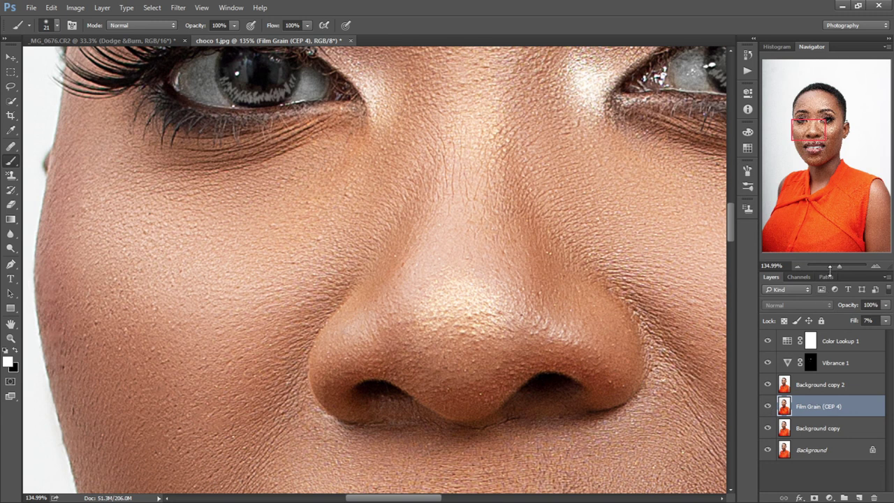
mouse_move(839, 267)
mouse_down()
mouse_move(828, 268)
mouse_move(837, 269)
mouse_up()
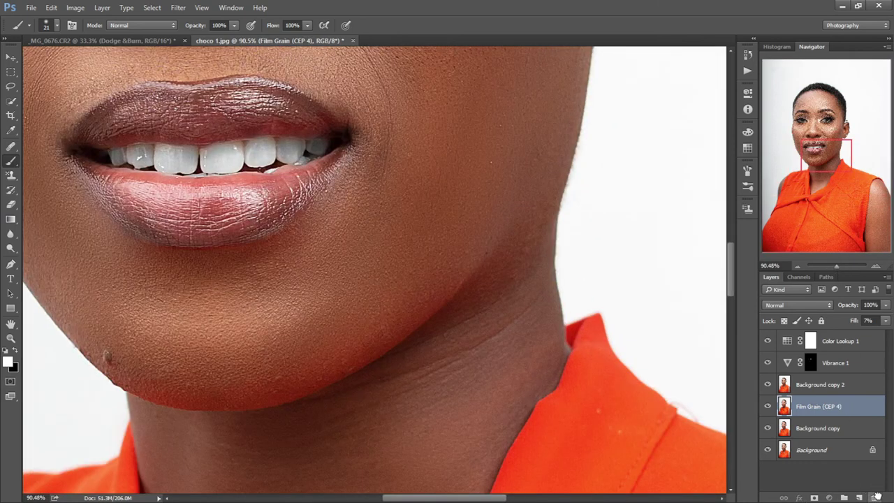
- Drag the Film Grain (CEP 4) layer to the trash and zoom out to the whole face
drag(876, 496, 874, 497)
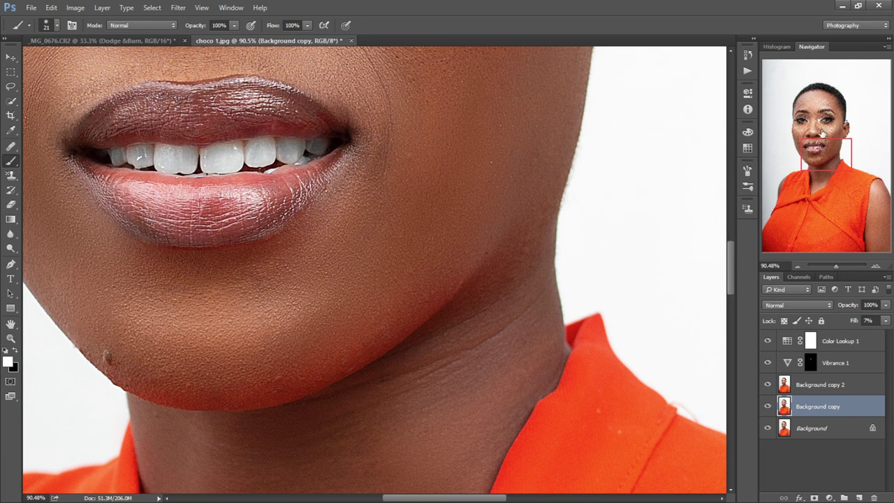
drag(822, 133, 813, 128)
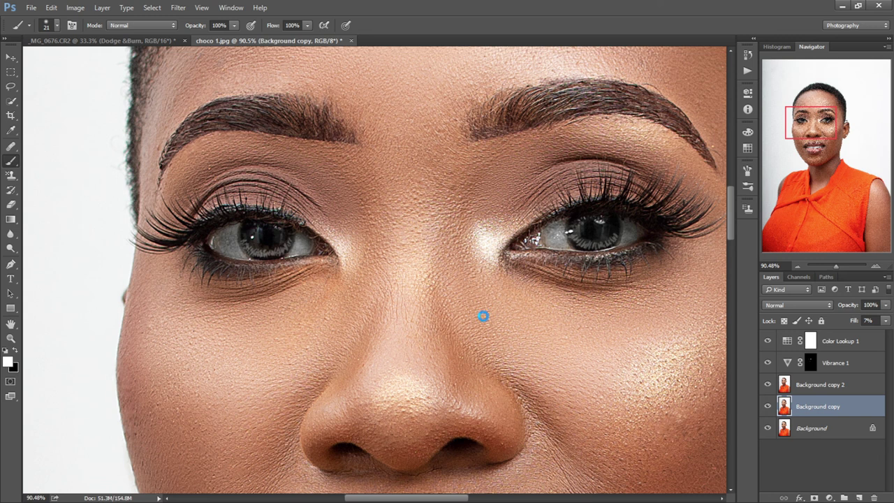
drag(836, 266, 832, 266)
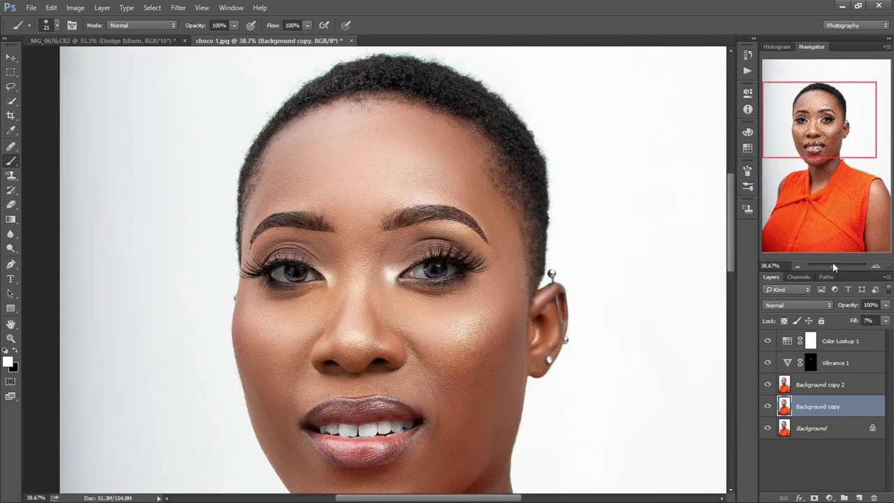